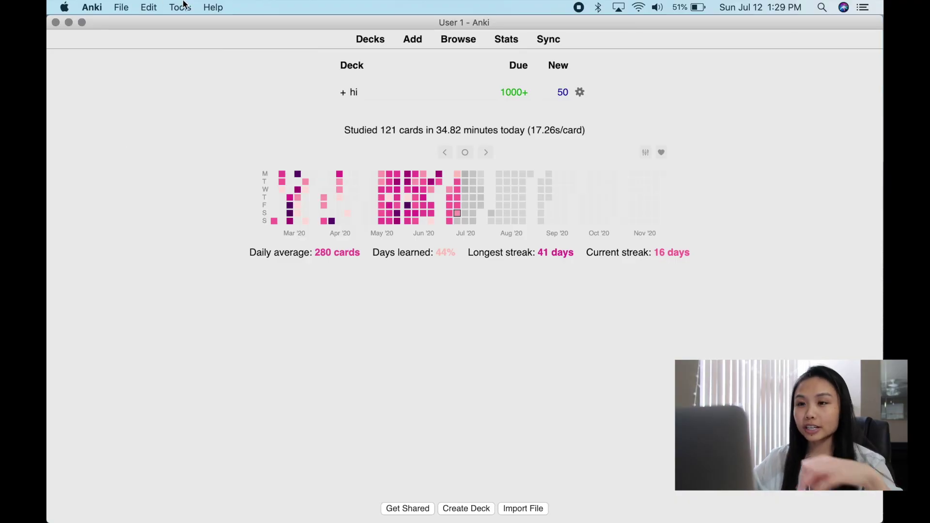
Open Anki's list of installed add-ons and select the Cloze Generator add-on.
{"action": "left_click", "coordinate": [183, 5]}
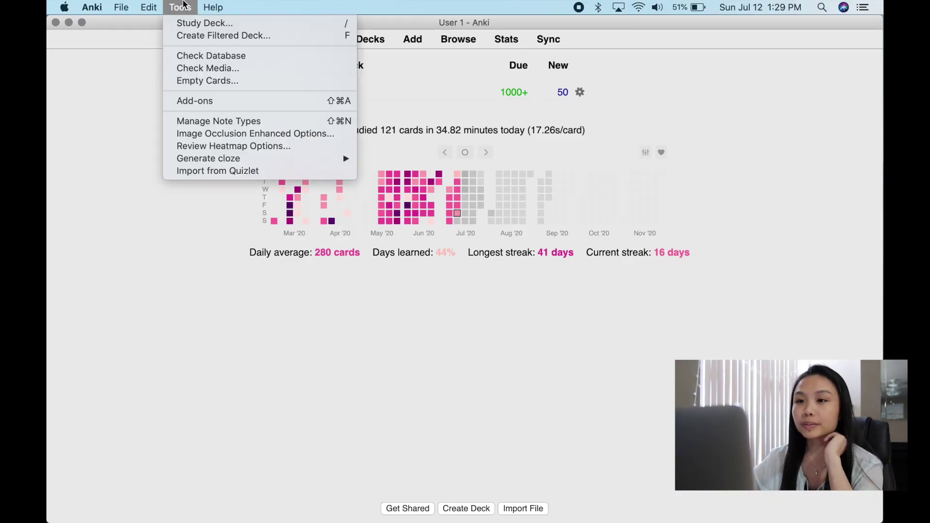
{"action": "left_click", "coordinate": [261, 102]}
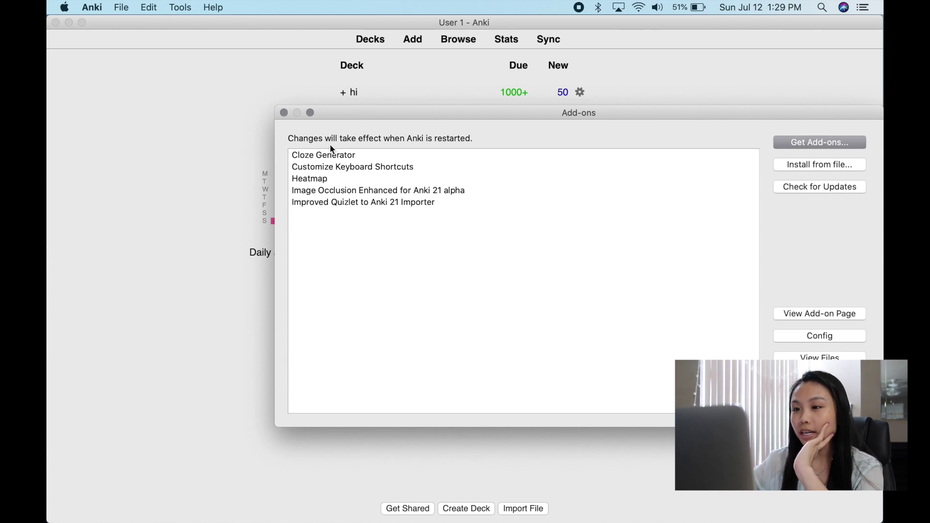
{"action": "left_click", "coordinate": [224, 515]}
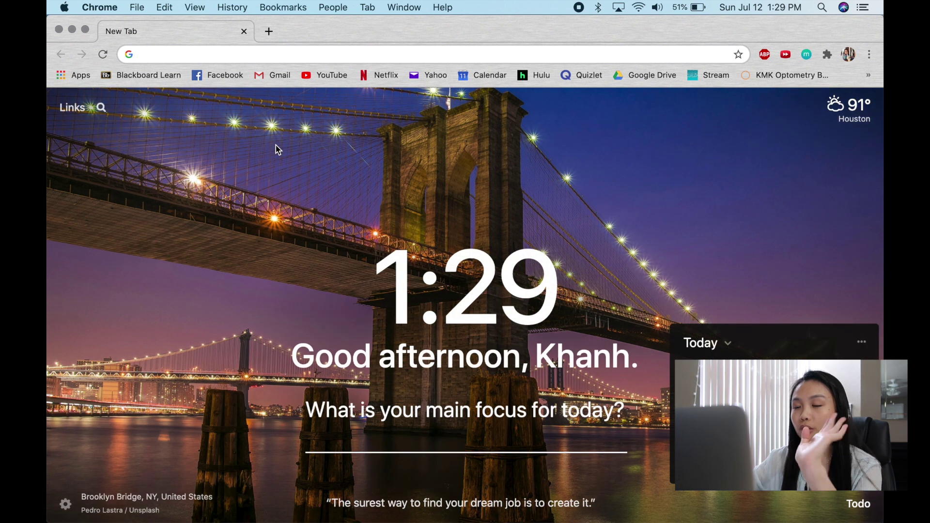
{"action": "key", "text": "ctrl+Up"}
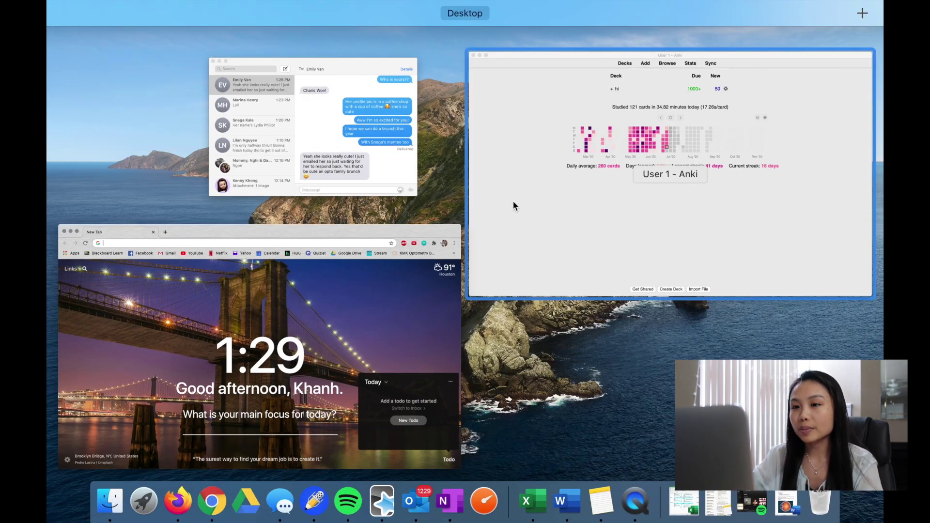
{"action": "left_click", "coordinate": [517, 201]}
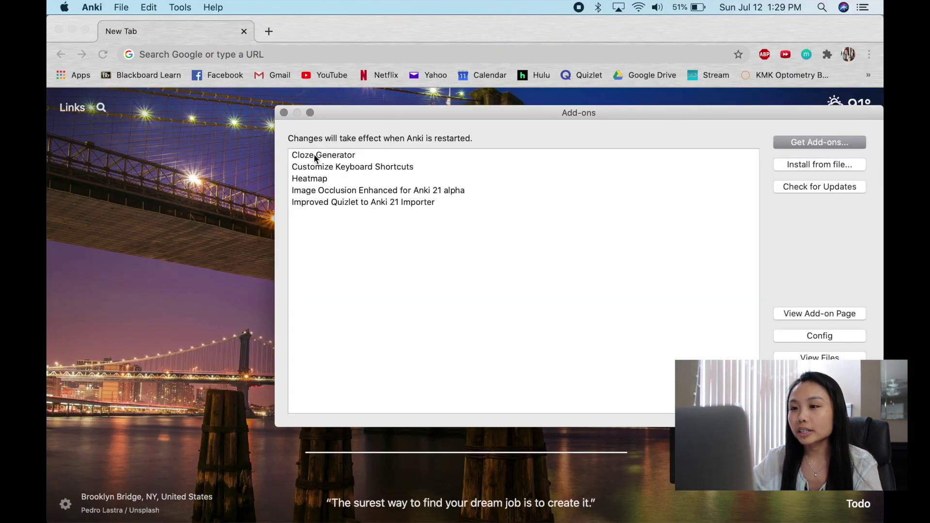
{"action": "left_click", "coordinate": [313, 155]}
Switch to Chrome and search the web for "cloze generator anki add on".
{"action": "left_click", "coordinate": [223, 135]}
{"action": "left_click", "coordinate": [248, 56]}
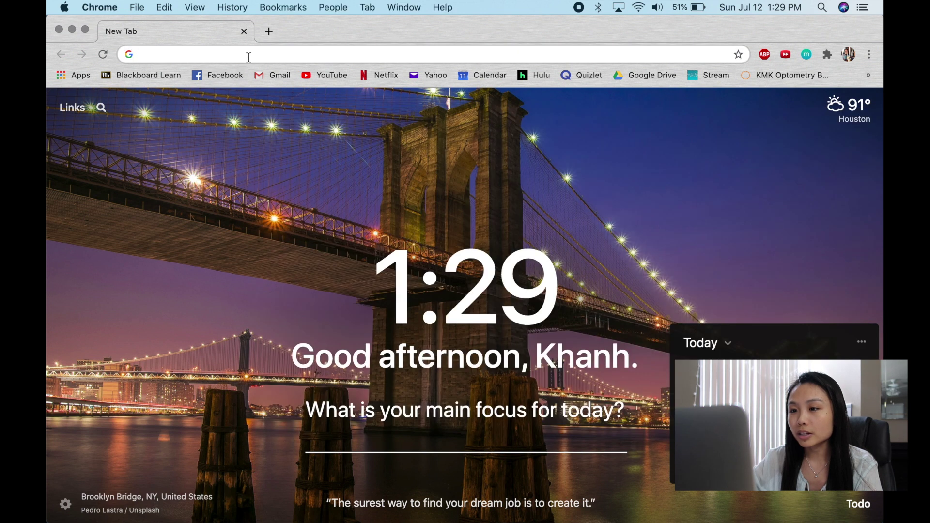
{"action": "type", "text": "cloze generator an"}
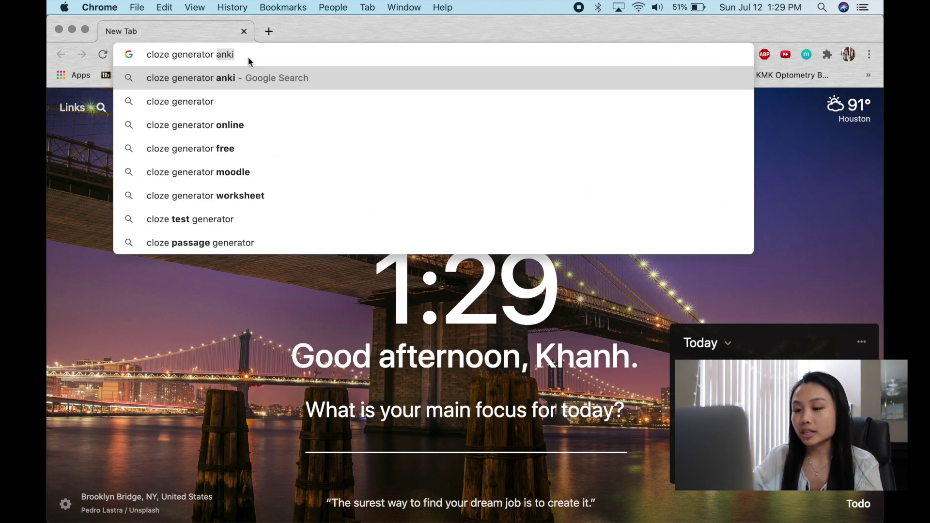
{"action": "type", "text": "ki add on"}
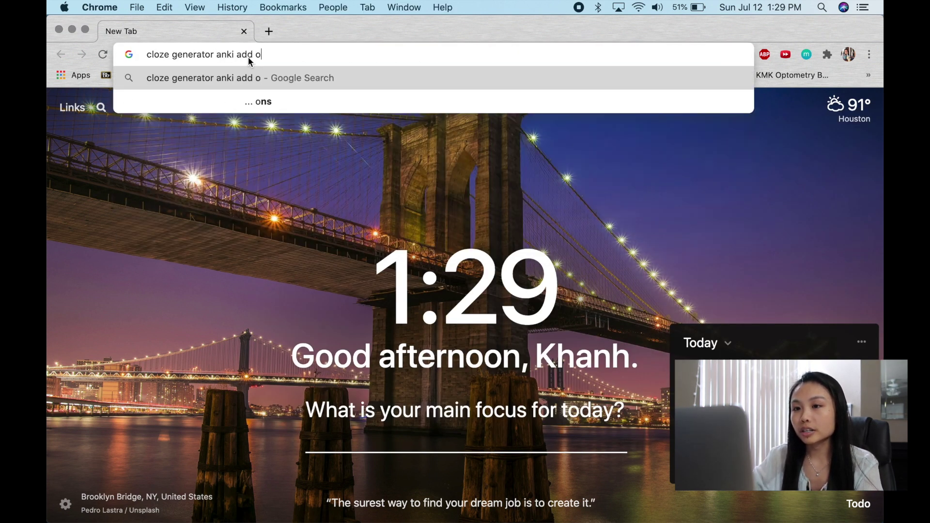
{"action": "key", "text": "Return"}
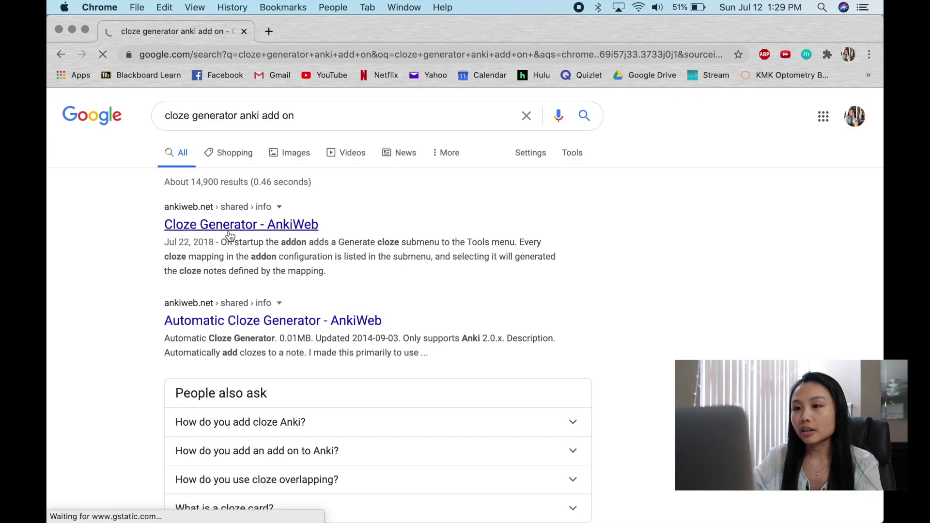
Open the Cloze Generator page on AnkiWeb and copy the add-on's download code.
{"action": "left_click", "coordinate": [229, 235]}
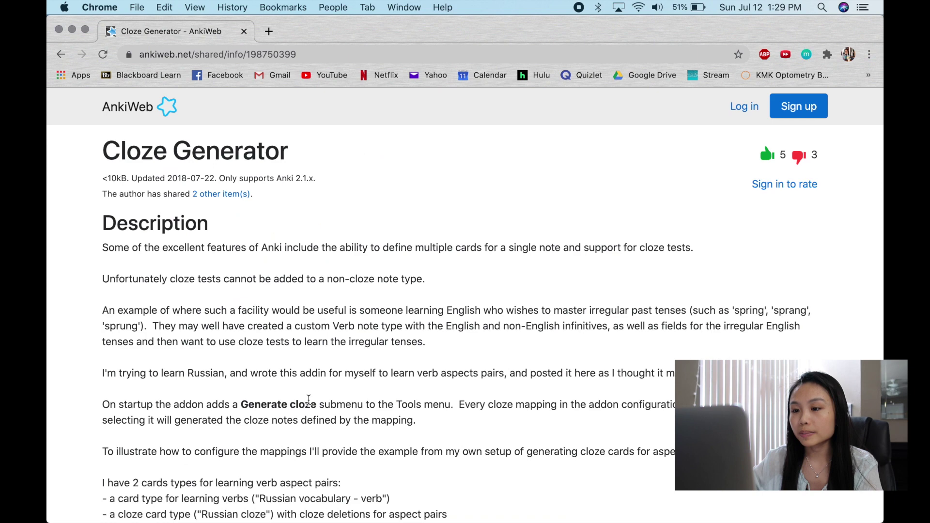
{"action": "scroll", "coordinate": [309, 400], "scroll_direction": "down", "scroll_amount": 10}
{"action": "scroll", "coordinate": [308, 400], "scroll_direction": "up", "scroll_amount": 7}
{"action": "scroll", "coordinate": [308, 399], "scroll_direction": "down", "scroll_amount": 10}
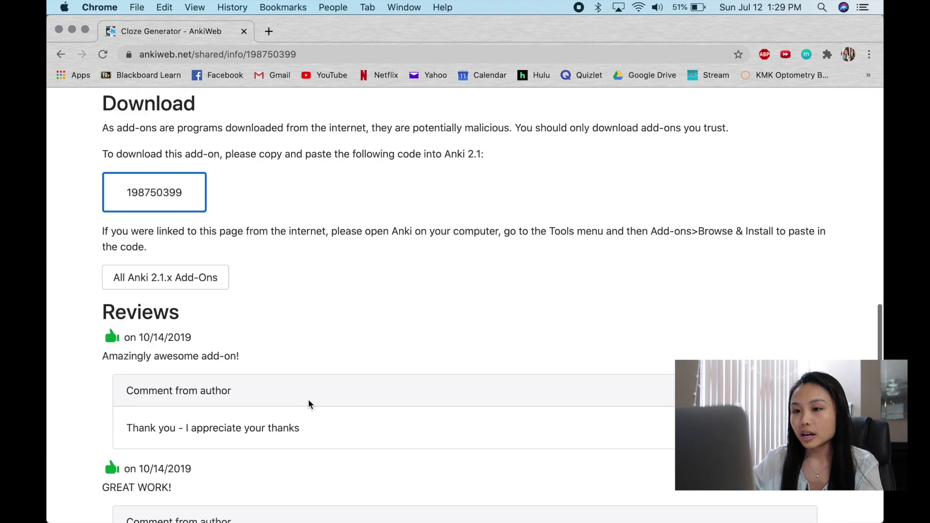
{"action": "left_click_drag", "start_coordinate": [127, 192], "coordinate": [202, 192]}
{"action": "key", "text": "super+c"}
Switch back to Anki, enter add-on code 198750399 for installation, and cancel the installation.
{"action": "key", "text": "ctrl+Up"}
{"action": "left_click", "coordinate": [553, 103]}
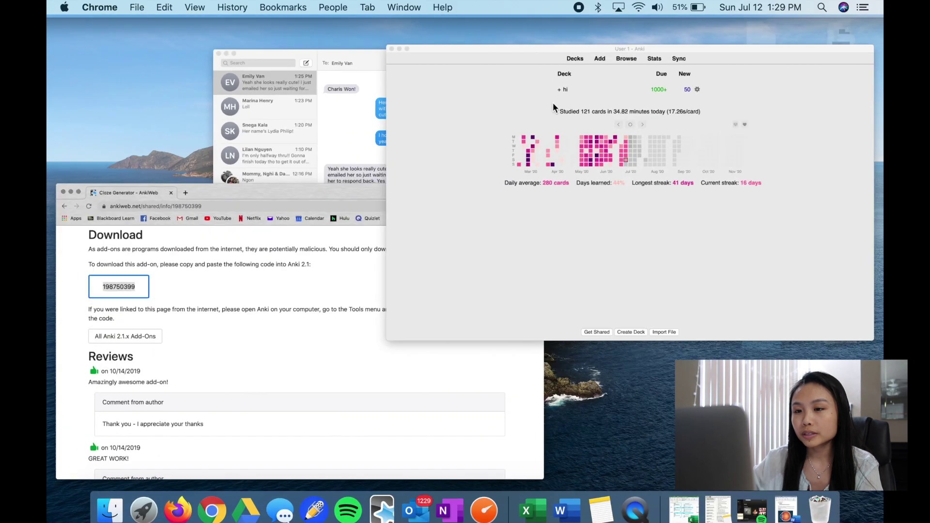
{"action": "left_click", "coordinate": [580, 232]}
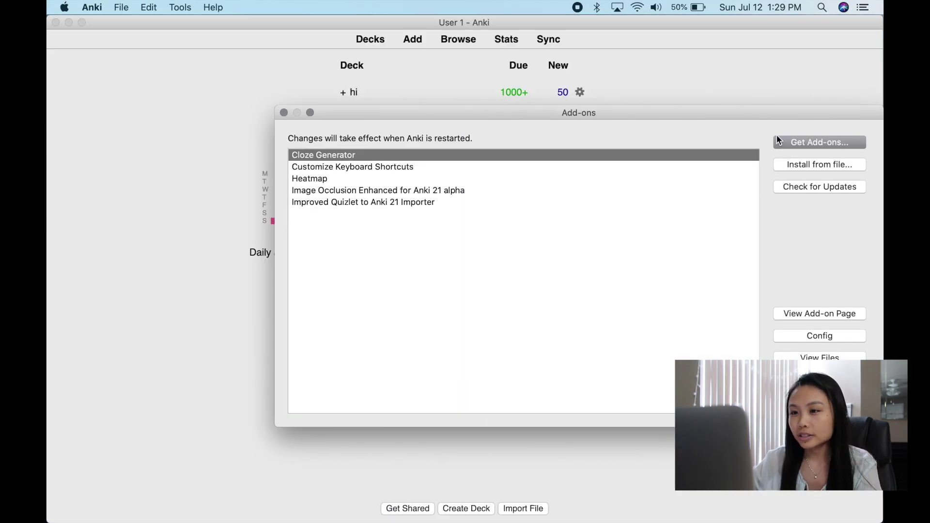
{"action": "left_click", "coordinate": [792, 138]}
{"action": "key", "text": "super+v"}
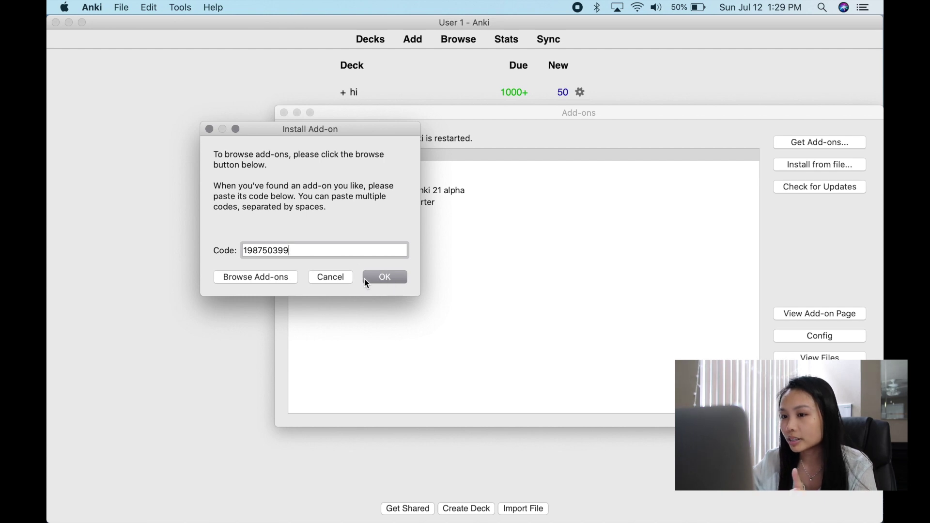
{"action": "left_click", "coordinate": [328, 279]}
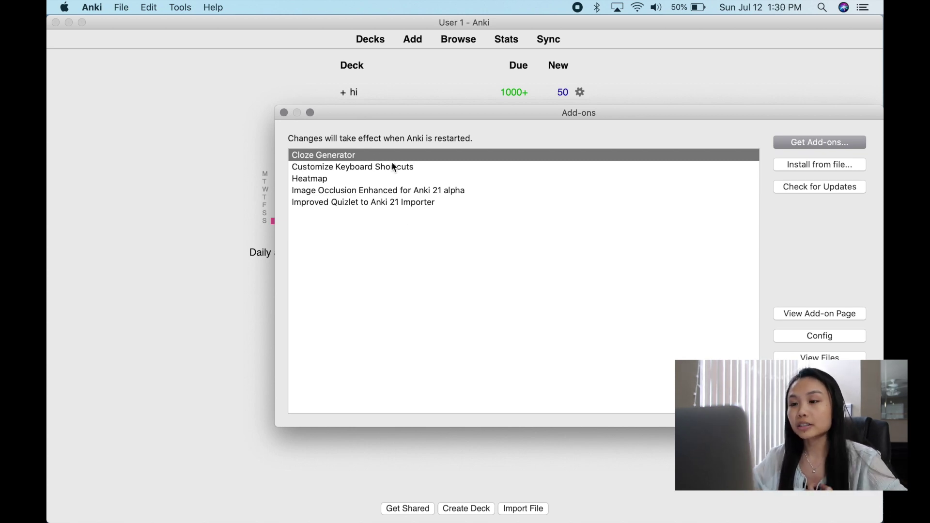
Look through the installed keyboard shortcut, image occlusion and Quizlet importer add-ons, and close the add-ons list.
{"action": "left_click", "coordinate": [309, 169]}
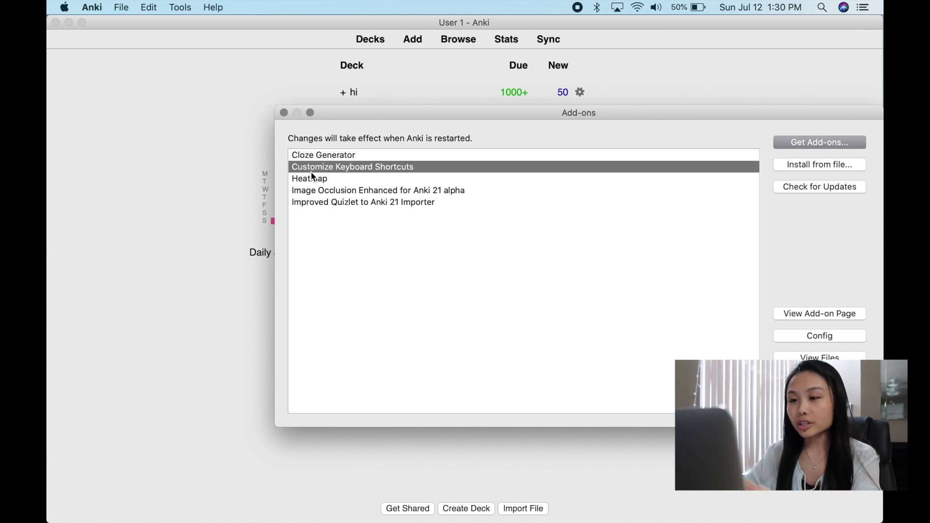
{"action": "left_click", "coordinate": [343, 191]}
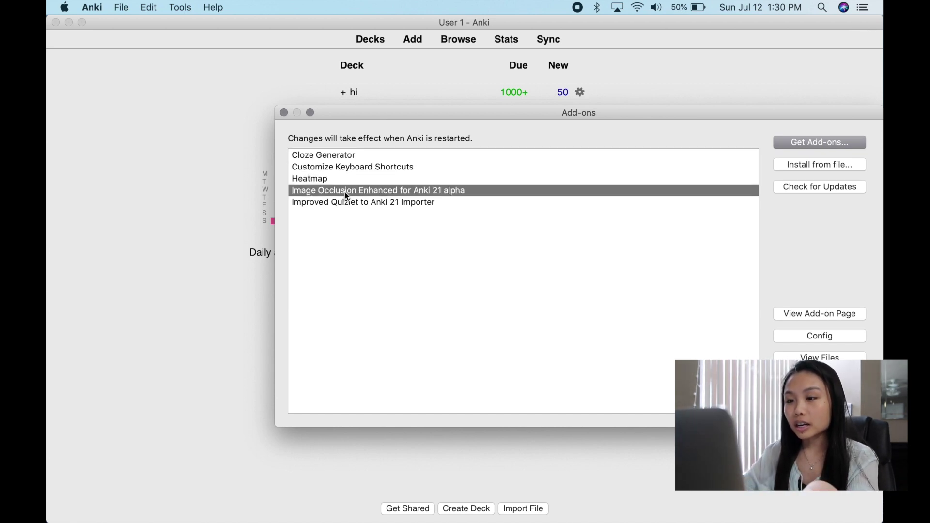
{"action": "left_click", "coordinate": [393, 206]}
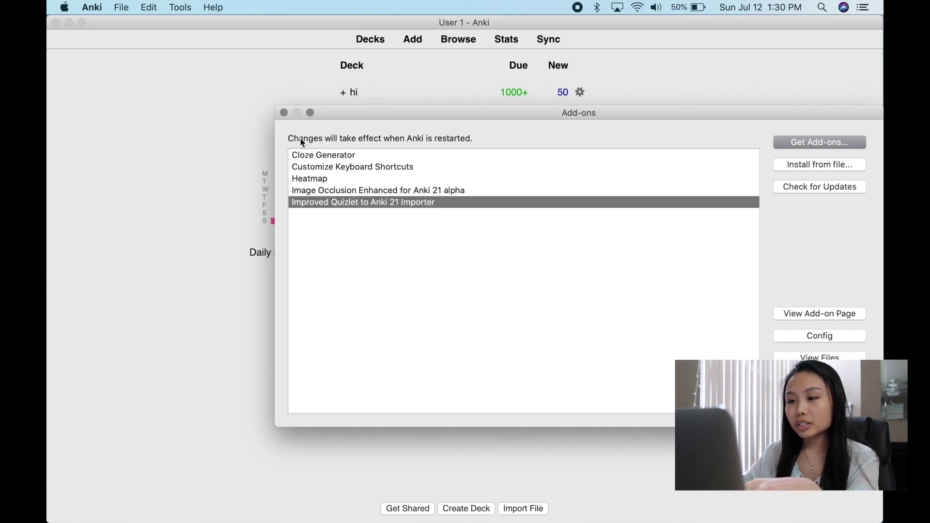
{"action": "left_click", "coordinate": [284, 113]}
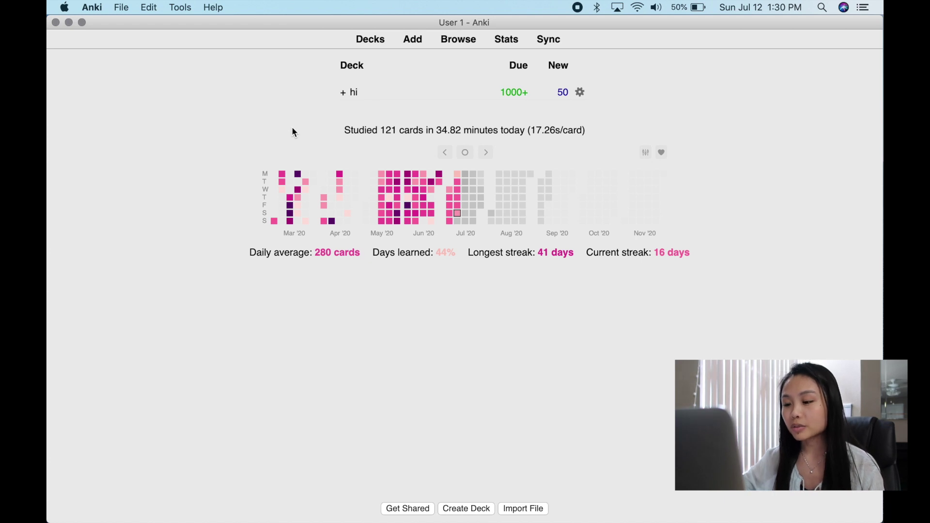
Create a new deck named "Fall 2020".
{"action": "left_click", "coordinate": [473, 505]}
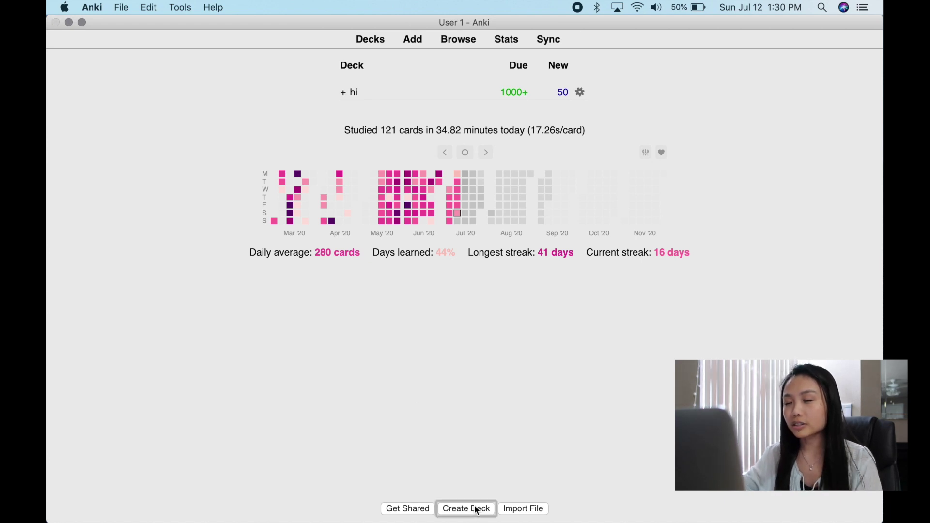
{"action": "type", "text": "Fall "}
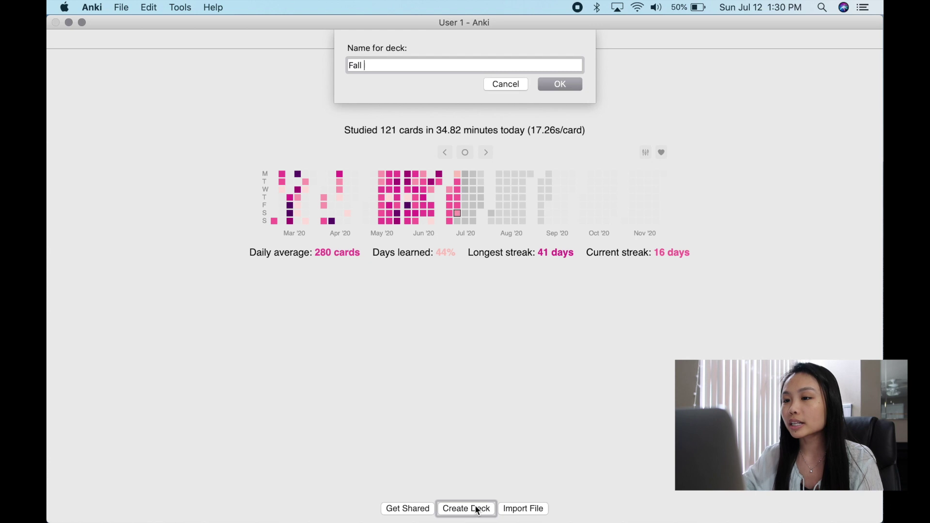
{"action": "type", "text": "2020"}
{"action": "key", "text": "Return"}
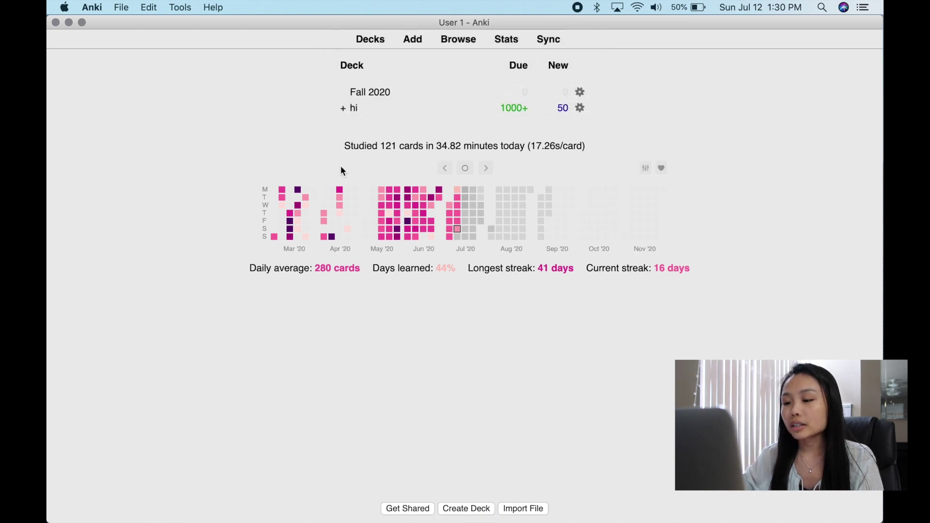
Create a deck named "Chemistry" and nest it under the Fall 2020 deck.
{"action": "left_click", "coordinate": [477, 508]}
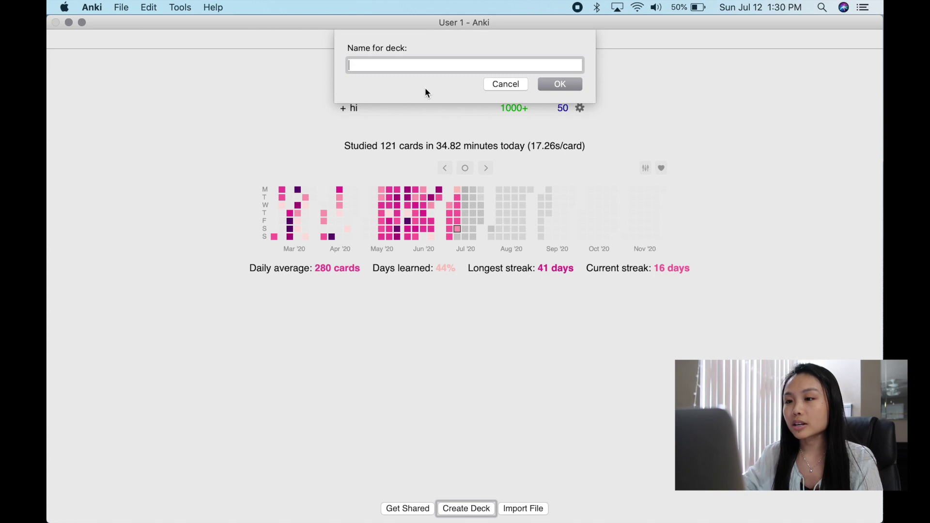
{"action": "type", "text": "Chemistry"}
{"action": "key", "text": "super+a"}
{"action": "key", "text": "Return"}
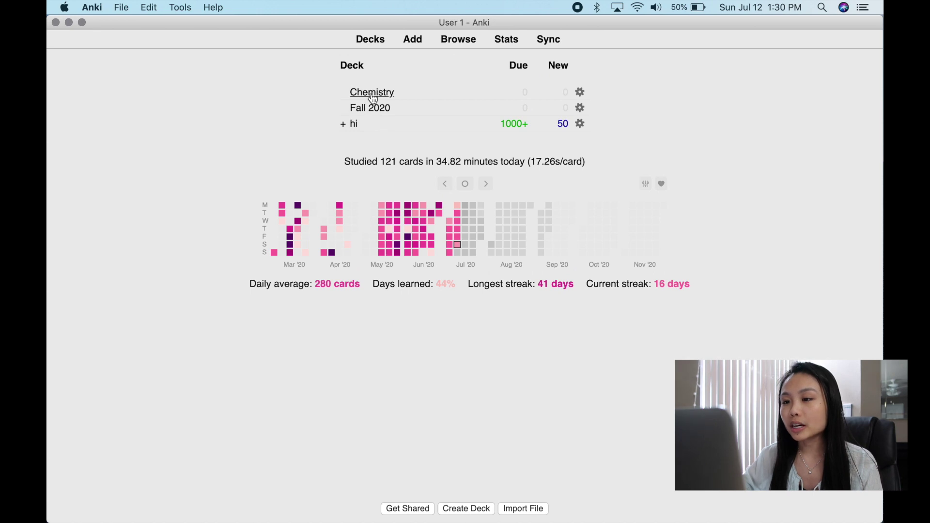
{"action": "left_click_drag", "start_coordinate": [374, 95], "coordinate": [376, 115]}
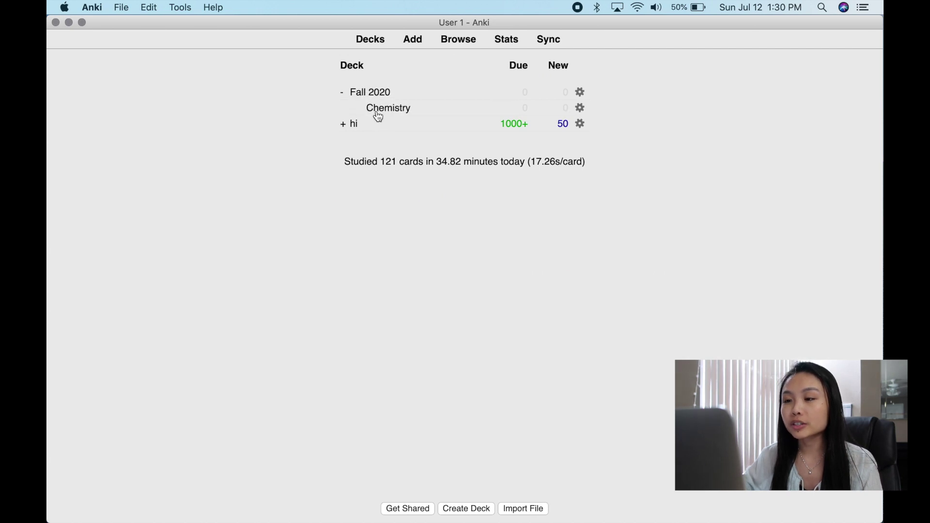
Create an Ocular pathology subdeck by naming the new deck "Fall 2020:: Ocular pathology".
{"action": "left_click", "coordinate": [474, 509]}
{"action": "type", "text": "Fall 2020::"}
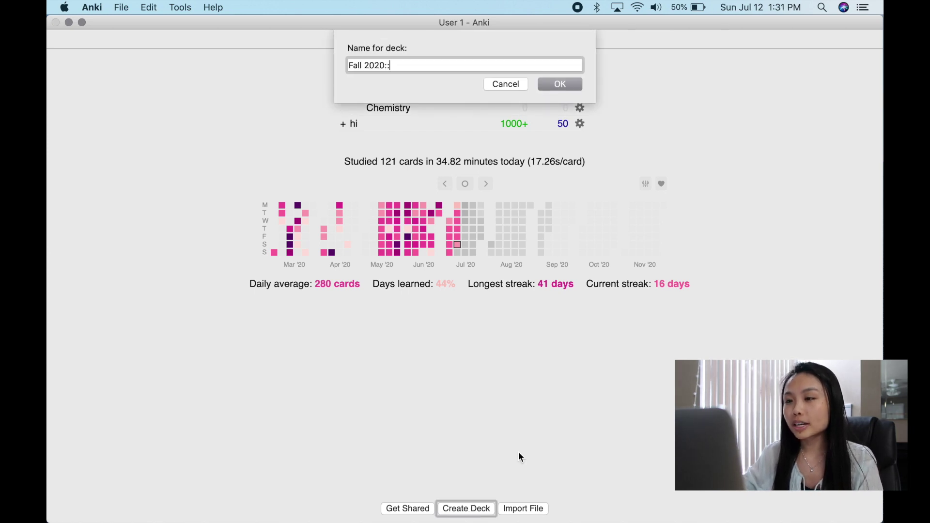
{"action": "type", "text": " Ocular pathology"}
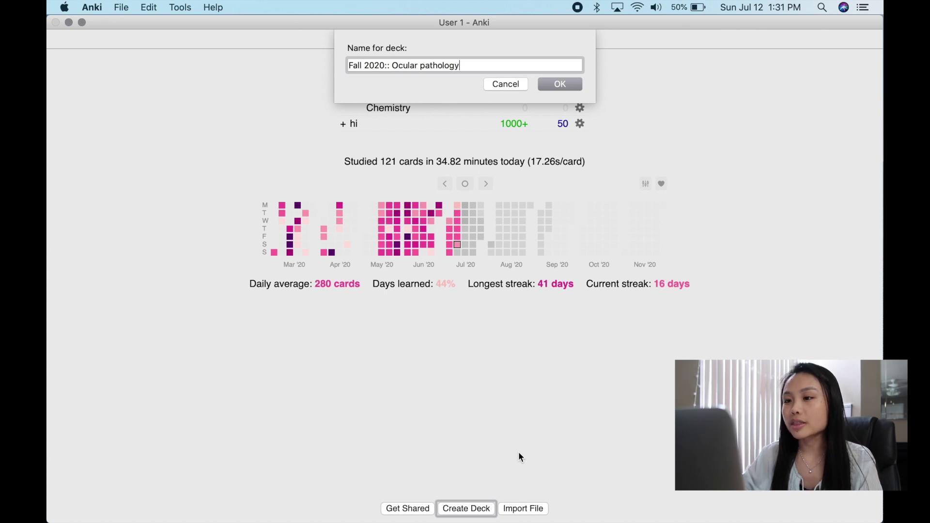
{"action": "key", "text": "Return"}
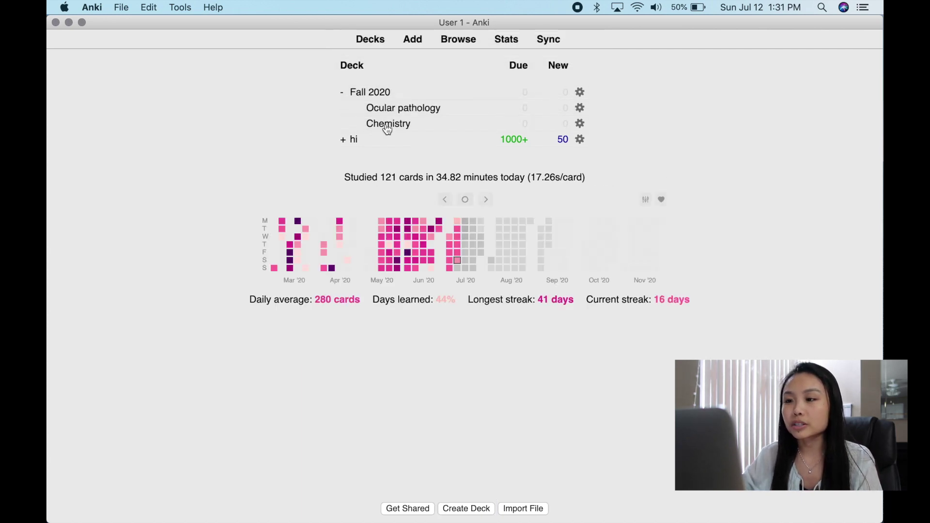
Open the Fall 2020 deck and start a new note with the Basic note type.
{"action": "left_click", "coordinate": [375, 93]}
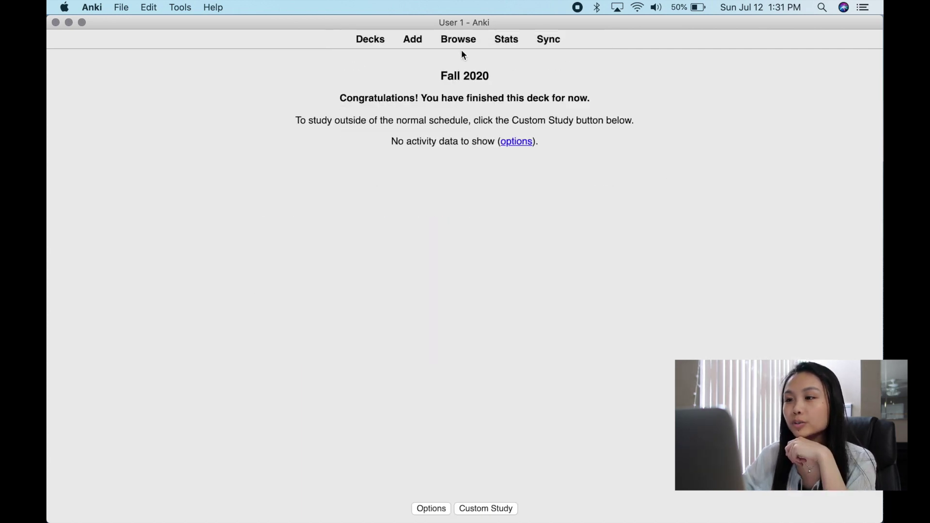
{"action": "left_click", "coordinate": [418, 42]}
{"action": "left_click_drag", "start_coordinate": [725, 60], "coordinate": [426, 6]}
{"action": "left_click", "coordinate": [425, 42]}
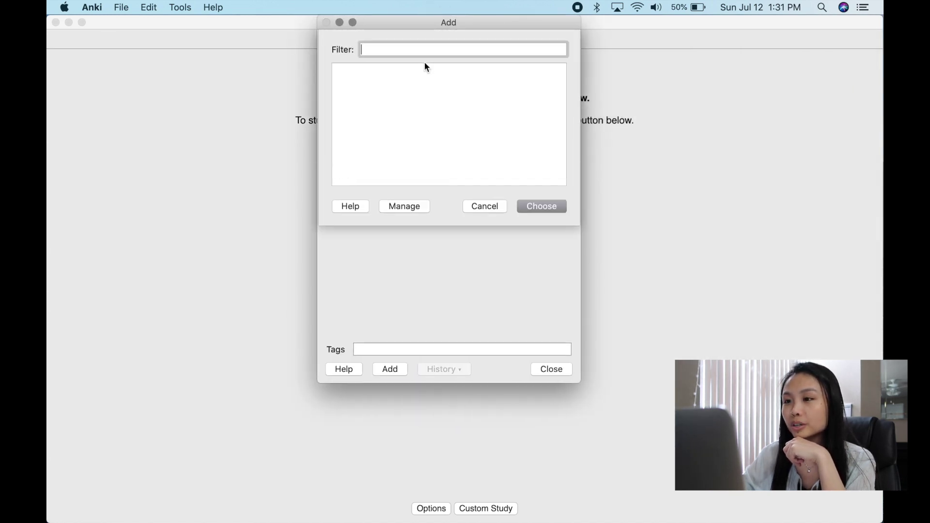
{"action": "double_click", "coordinate": [423, 71]}
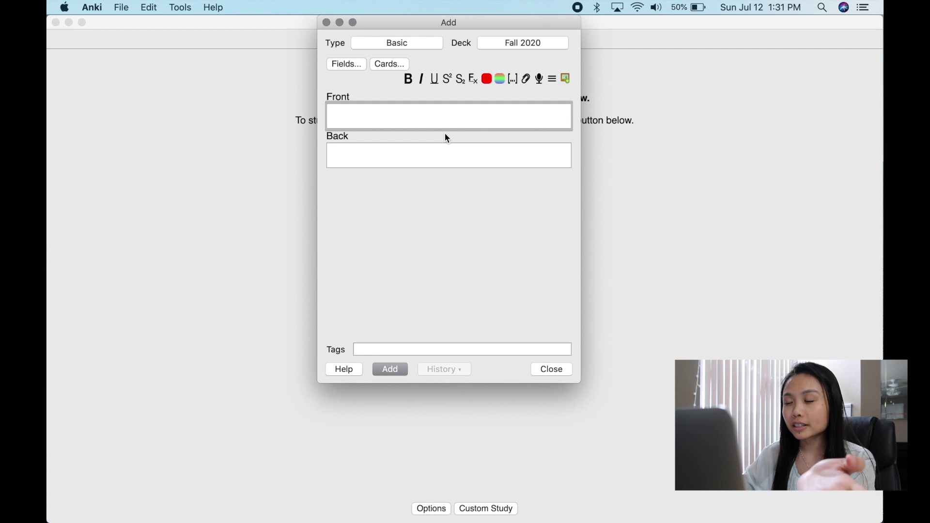
Add a card with "Salzman's degeneration" on the front and the copied notes on the condition pasted on the back.
{"action": "type", "text": "Salzman's degeneration"}
{"action": "key", "text": "Tab"}
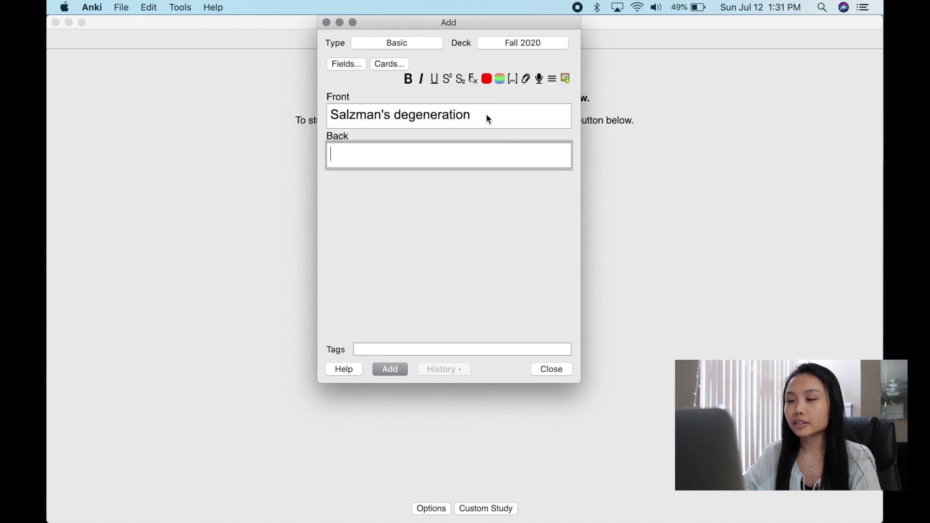
{"action": "key", "text": "super+v"}
{"action": "left_click", "coordinate": [400, 374]}
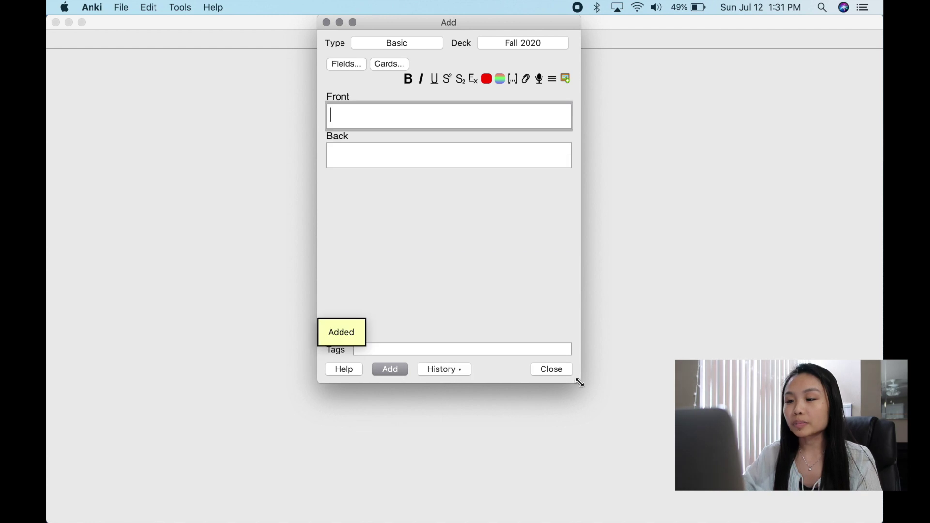
Close the note editor, reveal the answer of the Salzman's degeneration card, and rate it Good.
{"action": "left_click", "coordinate": [566, 374]}
{"action": "key", "text": "space"}
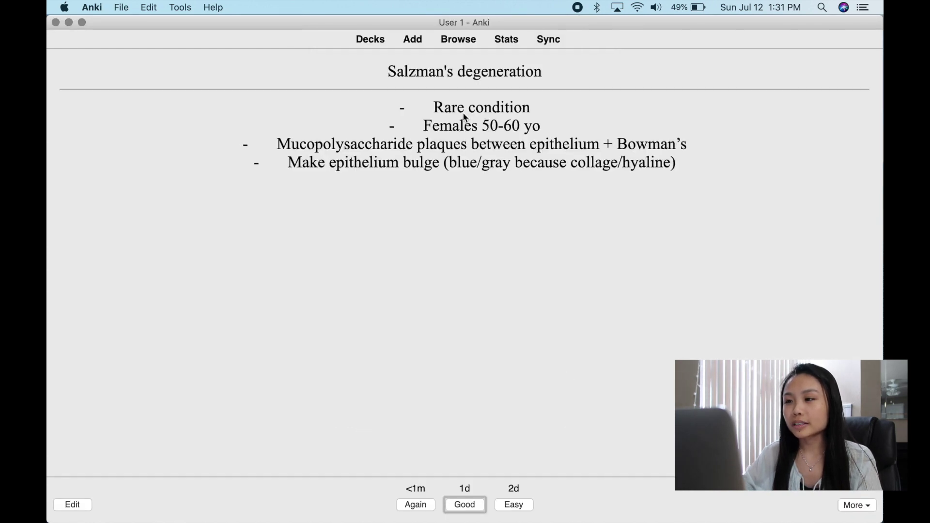
{"action": "key", "text": "space"}
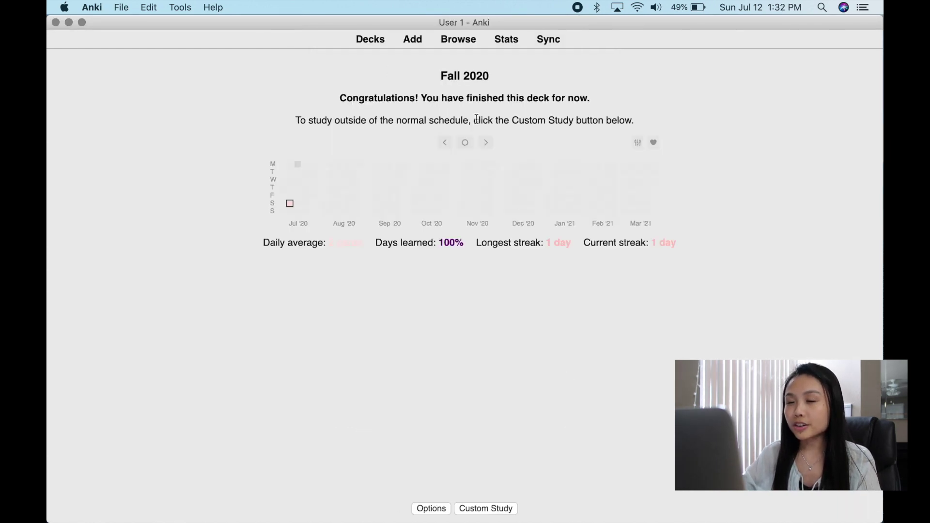
Start a new note in the Fall 2020 deck with the Basic (optional reversed card) note type.
{"action": "left_click", "coordinate": [413, 38]}
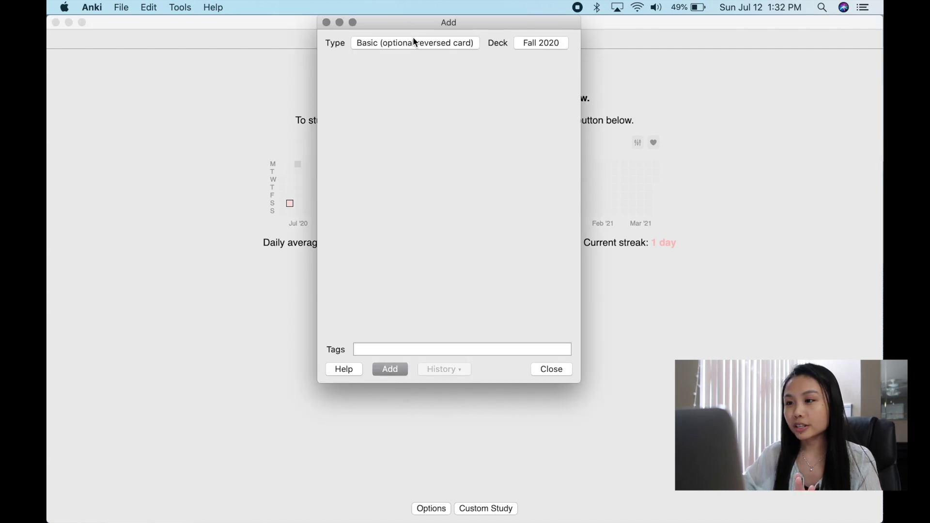
{"action": "left_click", "coordinate": [413, 40]}
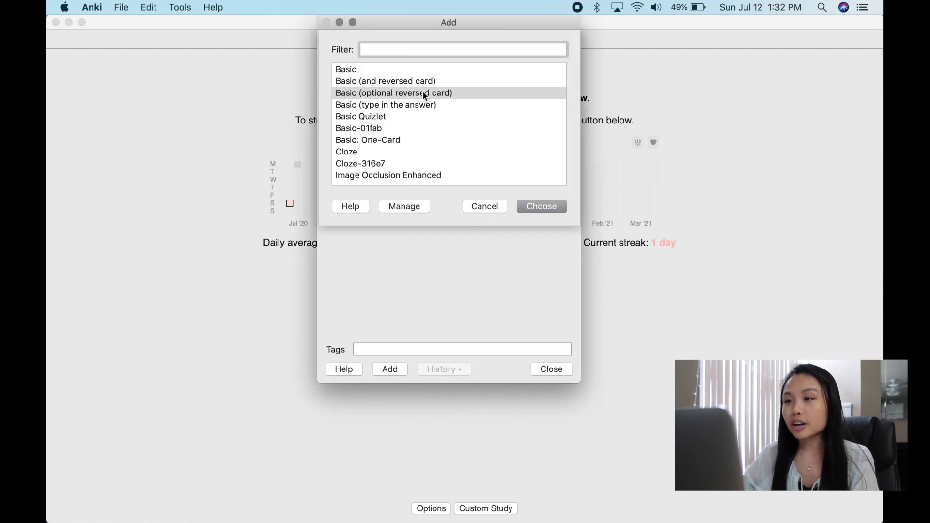
{"action": "left_click", "coordinate": [423, 92]}
{"action": "double_click", "coordinate": [424, 94]}
Add a card with "Salzman's Degeneration" on the front, the copied condition notes on the back, and "Y" in Add Reverse.
{"action": "type", "text": "Salzman's Dege"}
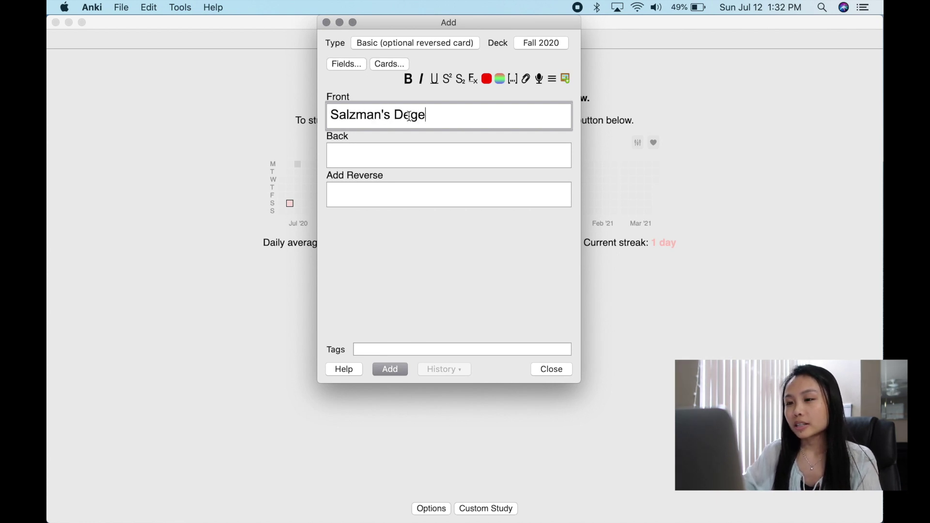
{"action": "type", "text": "neration"}
{"action": "key", "text": "Tab"}
{"action": "type", "text": "-\tRare condition -\tFemales 50-60 yo -\tMucopolysaccharide plaques between epithelium + Bowman’s -\tMake epithelium bulge (blue/gray because collage/hyaline)"}
{"action": "left_click", "coordinate": [390, 266]}
{"action": "type", "text": "Y"}
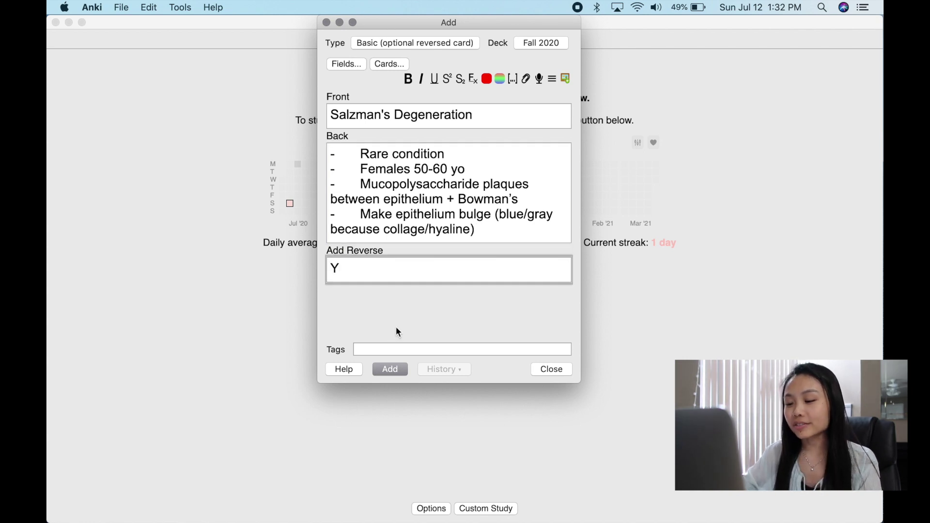
{"action": "left_click", "coordinate": [402, 369]}
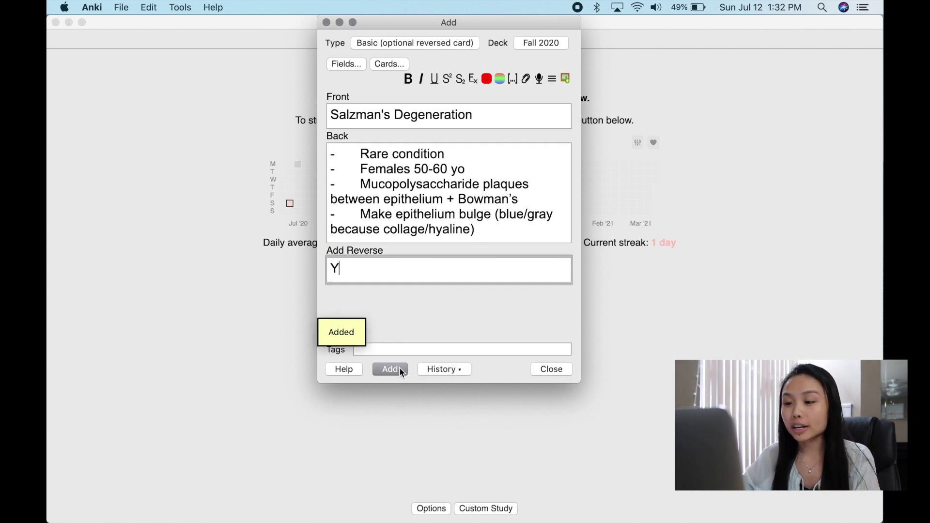
Close the note editor and study the Salzman's Degeneration card and its reverse, revealing and rating each until the deck is finished.
{"action": "left_click", "coordinate": [560, 370]}
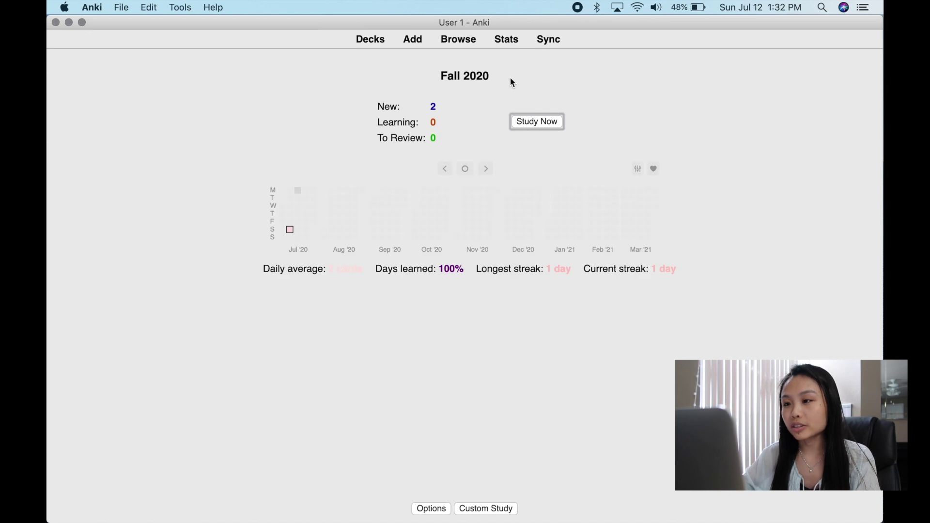
{"action": "key", "text": "s"}
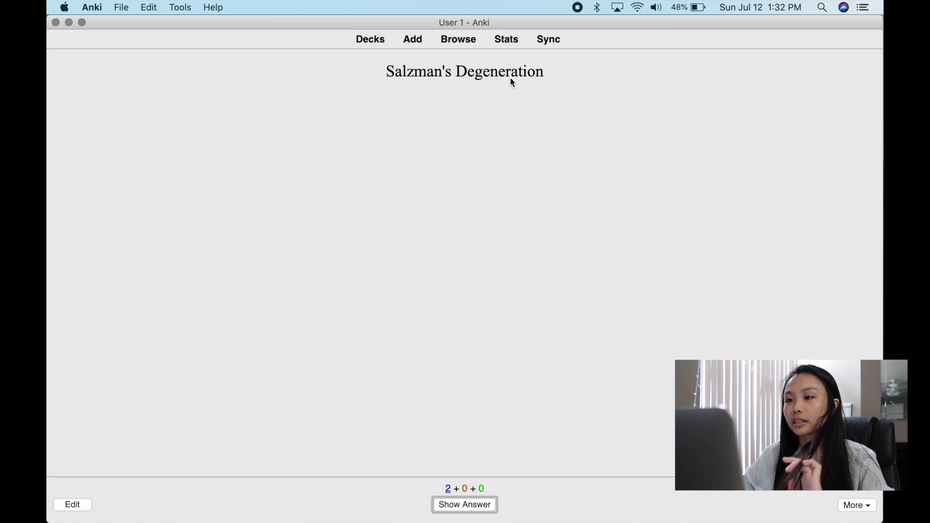
{"action": "key", "text": "space"}
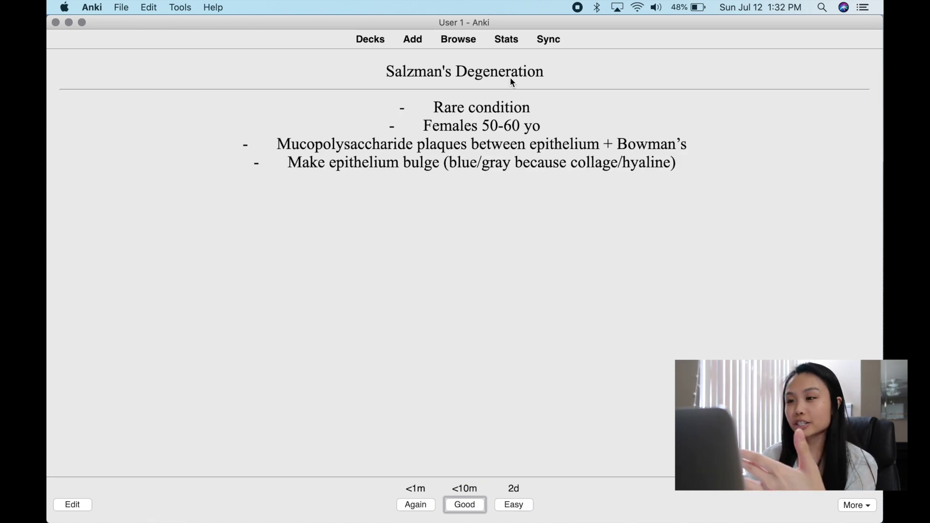
{"action": "key", "text": "space"}
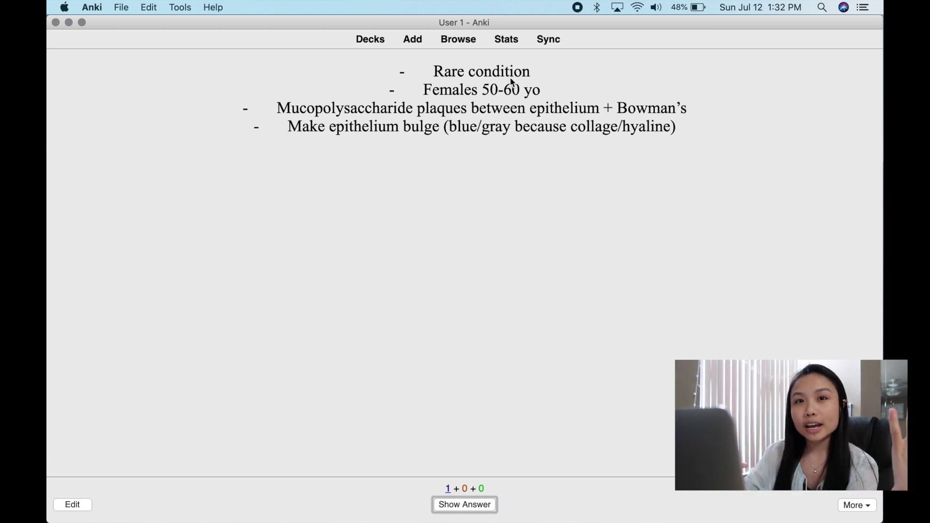
{"action": "key", "text": "space"}
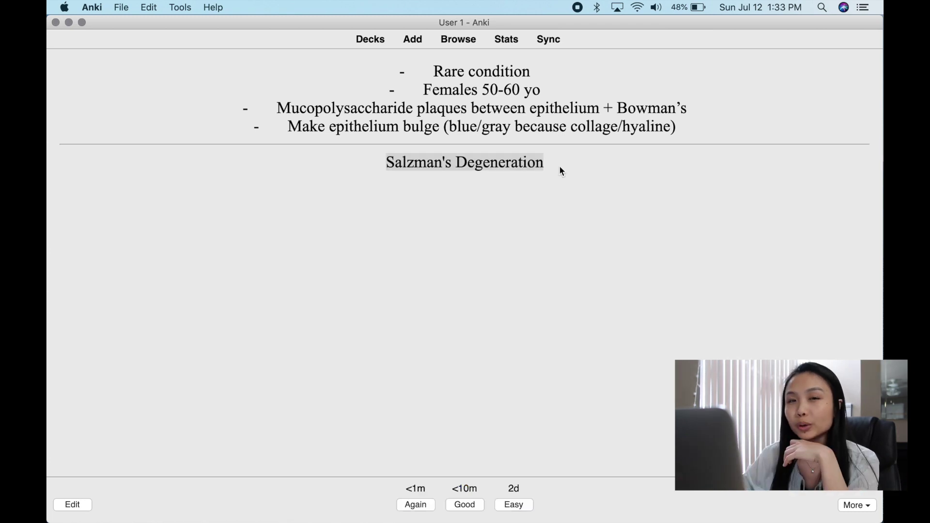
{"action": "key", "text": "1"}
{"action": "key", "text": "space"}
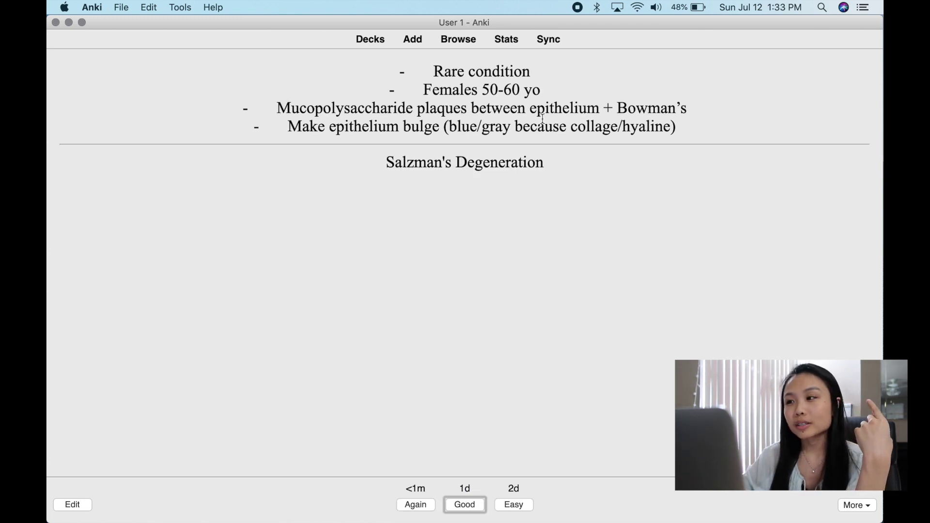
{"action": "key", "text": "space"}
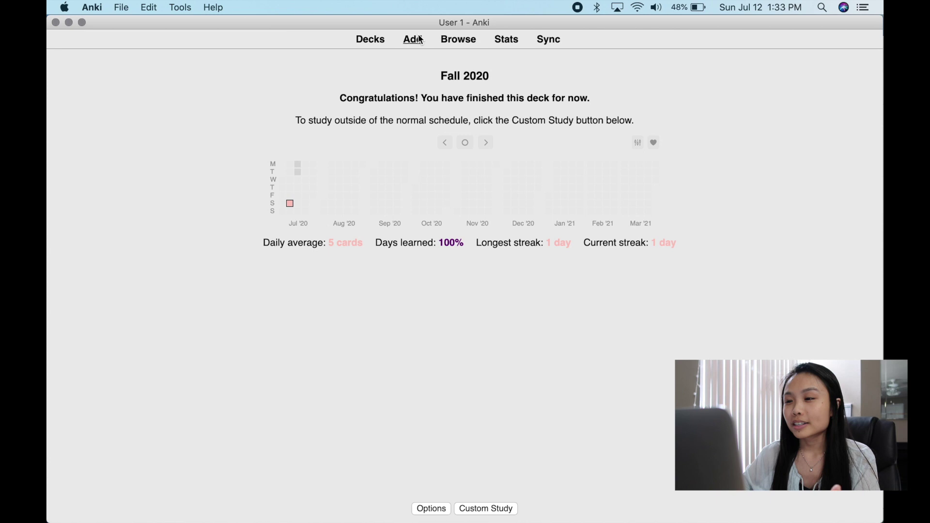
Start a new note in the Fall 2020 deck with the Cloze note type.
{"action": "left_click", "coordinate": [416, 38]}
{"action": "left_click", "coordinate": [416, 43]}
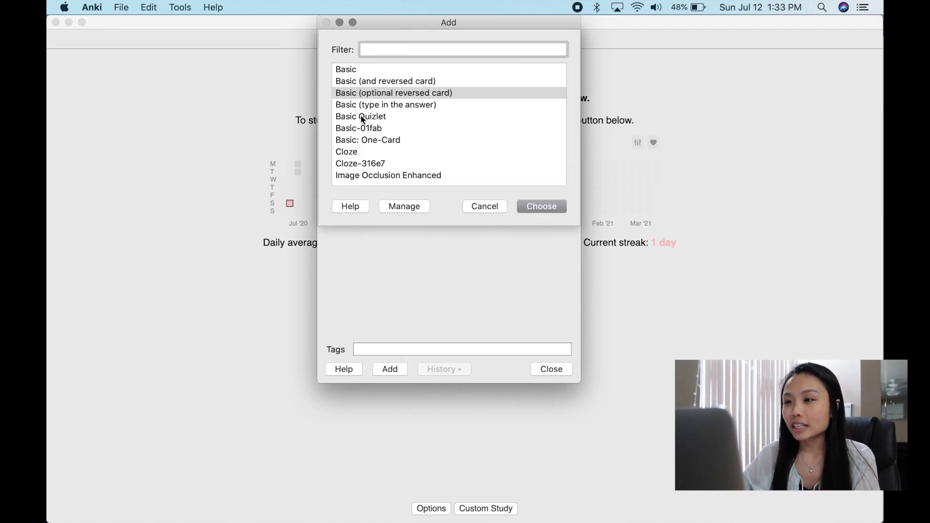
{"action": "double_click", "coordinate": [356, 153]}
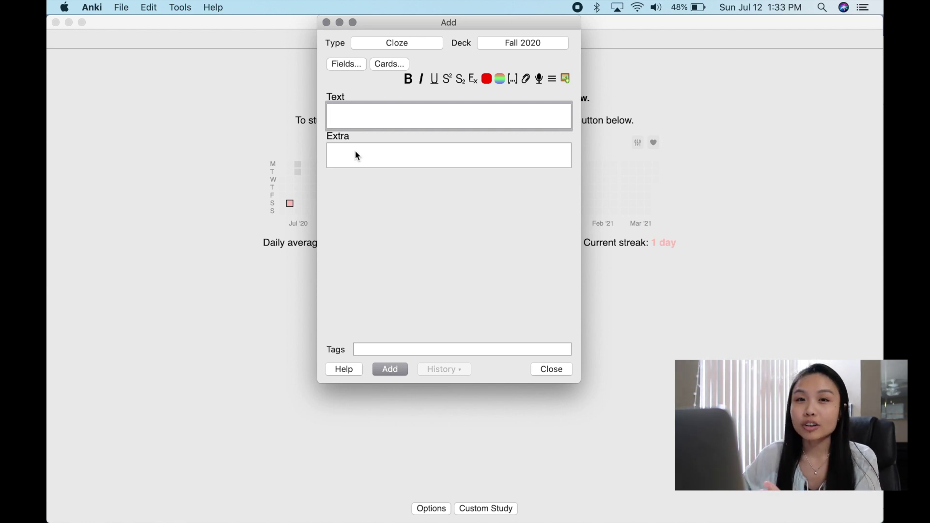
Copy the diffuse lamellar keratitis sentence from the Word document and paste it into the Cloze note's Text field.
{"action": "key", "text": "ctrl+Up"}
{"action": "left_click", "coordinate": [745, 195]}
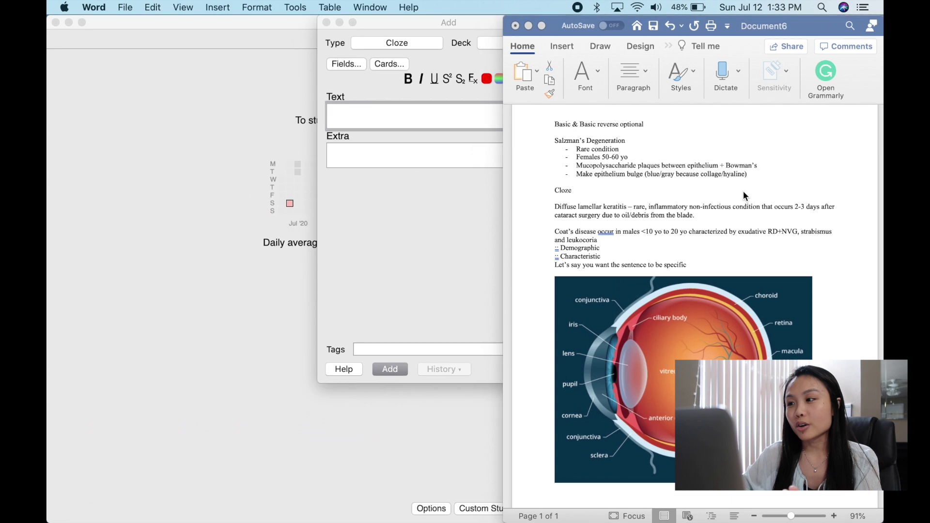
{"action": "left_click_drag", "start_coordinate": [701, 215], "coordinate": [550, 208]}
{"action": "key", "text": "super+c"}
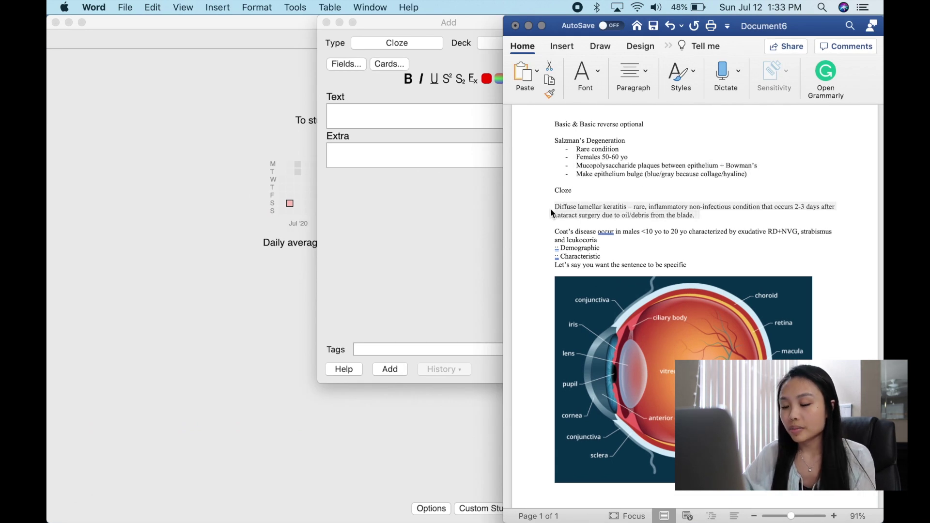
{"action": "left_click", "coordinate": [529, 26]}
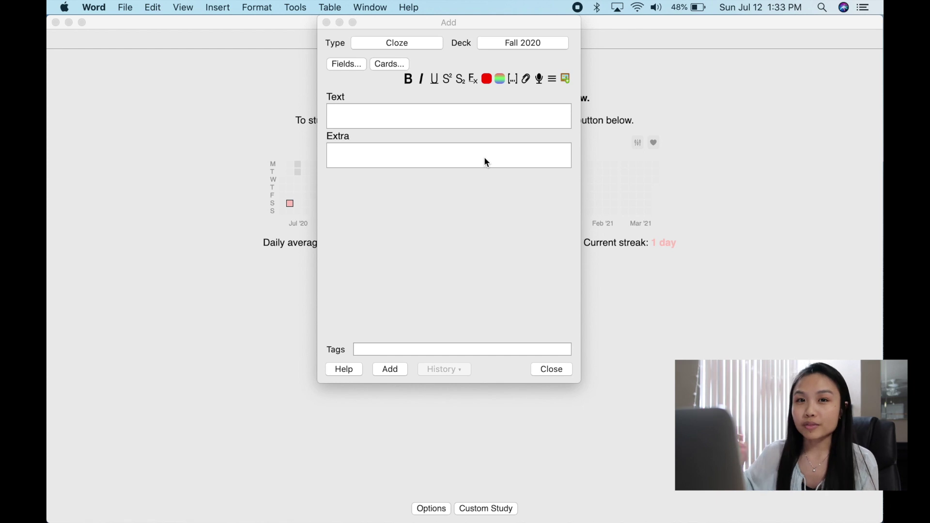
{"action": "left_click", "coordinate": [498, 104]}
{"action": "key", "text": "super+v"}
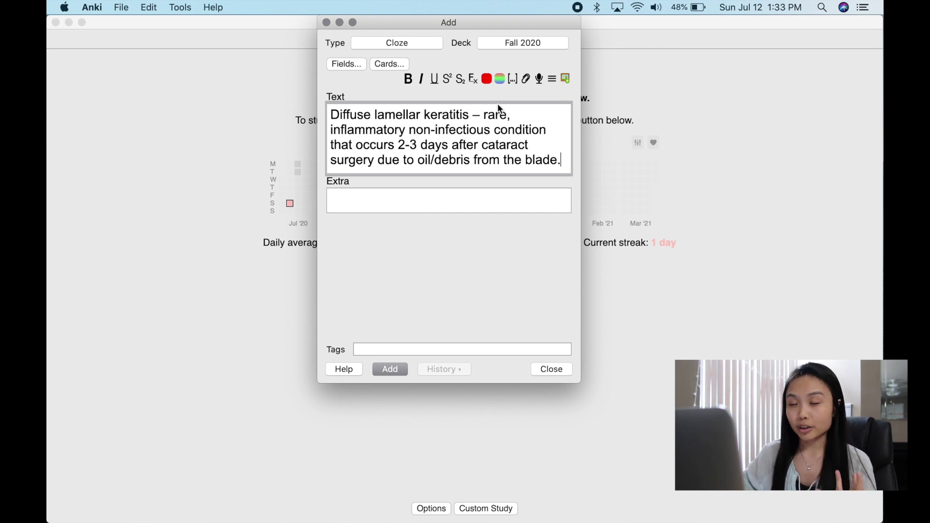
Turn "inflammatory non-infectious" into cloze deletion c1 and add the note.
{"action": "left_click_drag", "start_coordinate": [331, 130], "coordinate": [507, 135]}
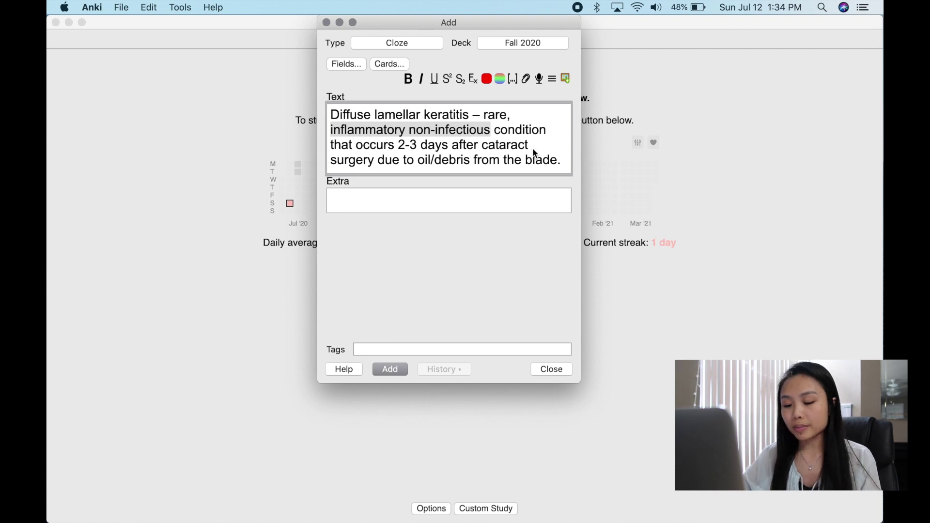
{"action": "key", "text": "ctrl+shift+c"}
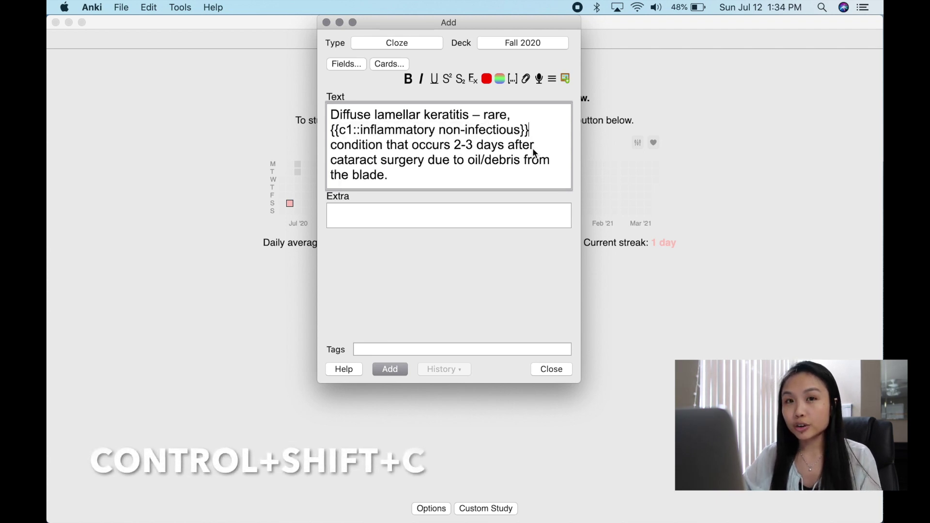
{"action": "left_click", "coordinate": [399, 370]}
Close the note editor, study the diffuse lamellar keratitis cloze card, reveal its answer and rate it.
{"action": "left_click", "coordinate": [536, 367]}
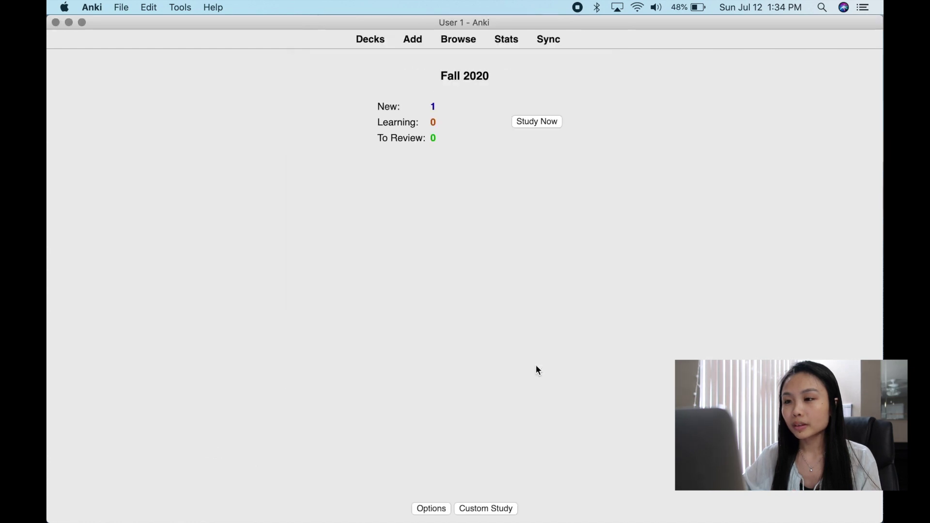
{"action": "key", "text": "s"}
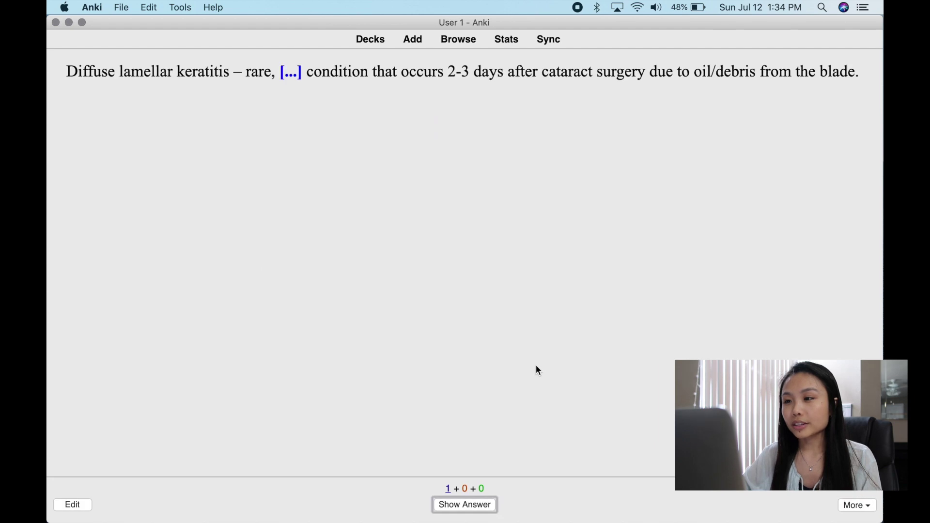
{"action": "key", "text": "space"}
{"action": "key", "text": "space"}
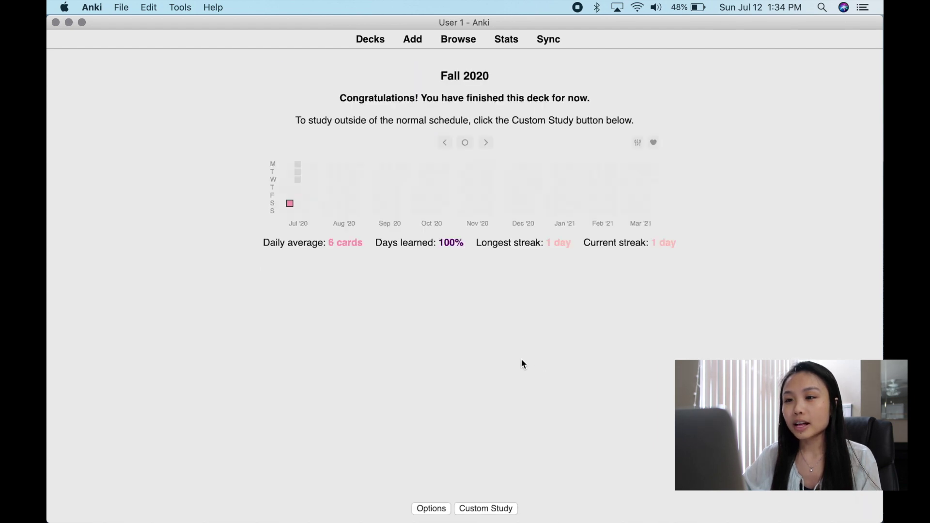
Add another Cloze note from the same keratitis sentence, with "inflammatory non-infectious" as c1 and "2-3" as c2.
{"action": "left_click", "coordinate": [416, 40]}
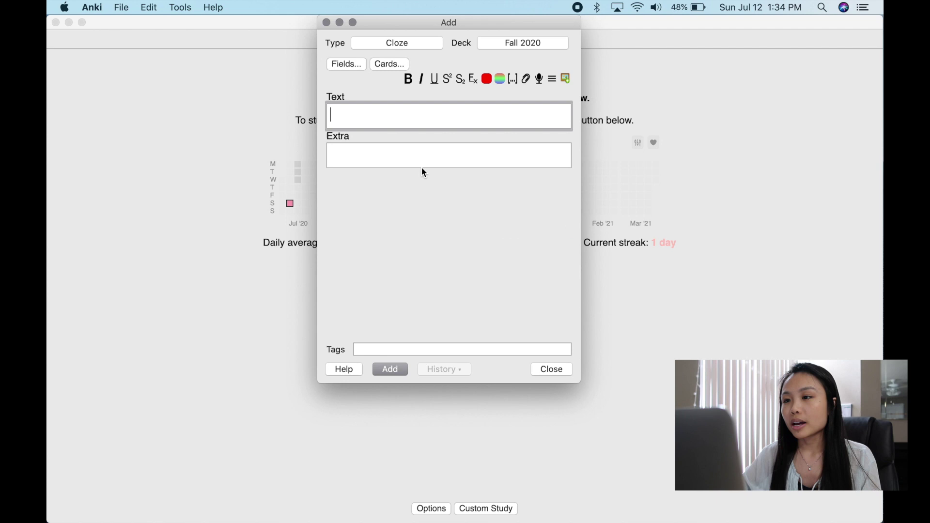
{"action": "key", "text": "super+v"}
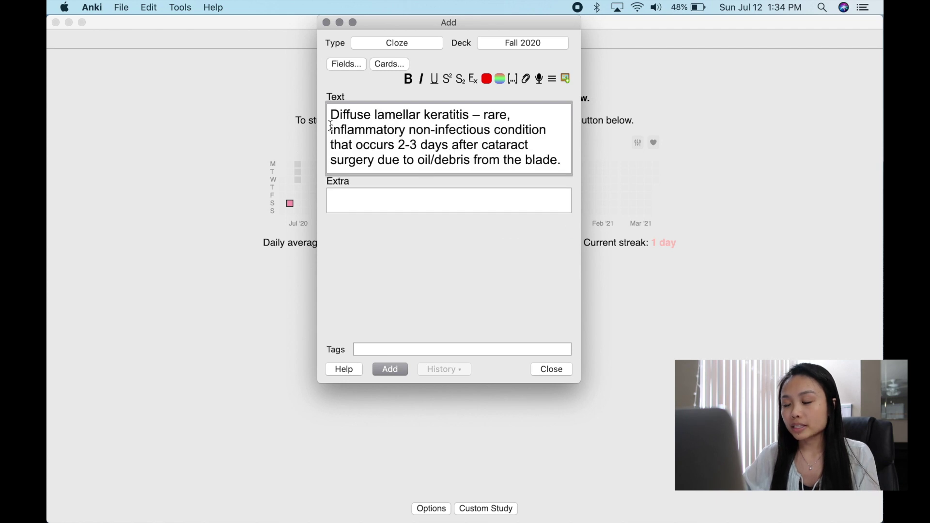
{"action": "left_click_drag", "start_coordinate": [330, 130], "coordinate": [490, 134]}
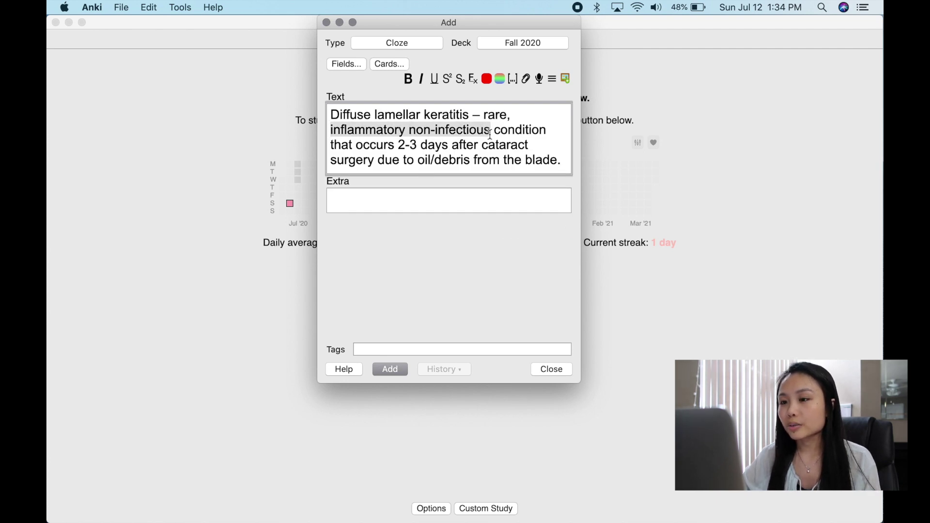
{"action": "key", "text": "super+shift+c"}
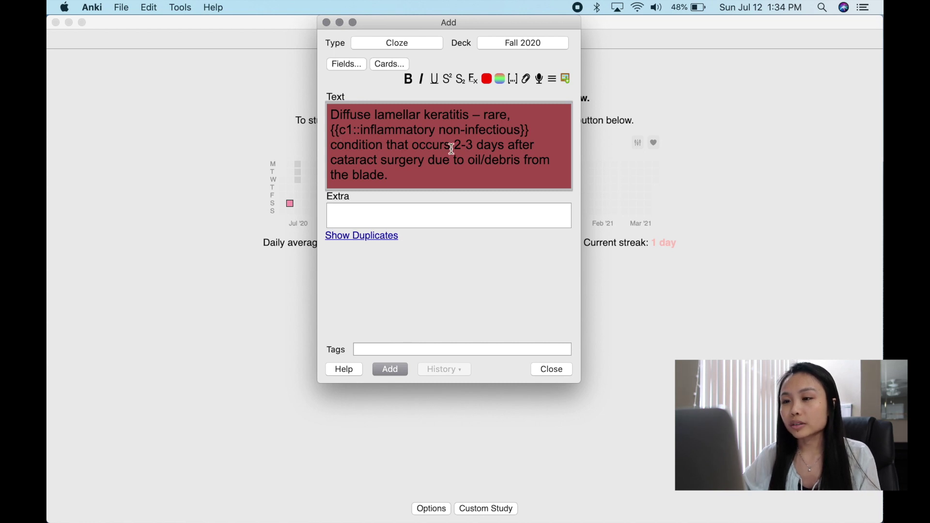
{"action": "left_click_drag", "start_coordinate": [454, 147], "coordinate": [485, 146]}
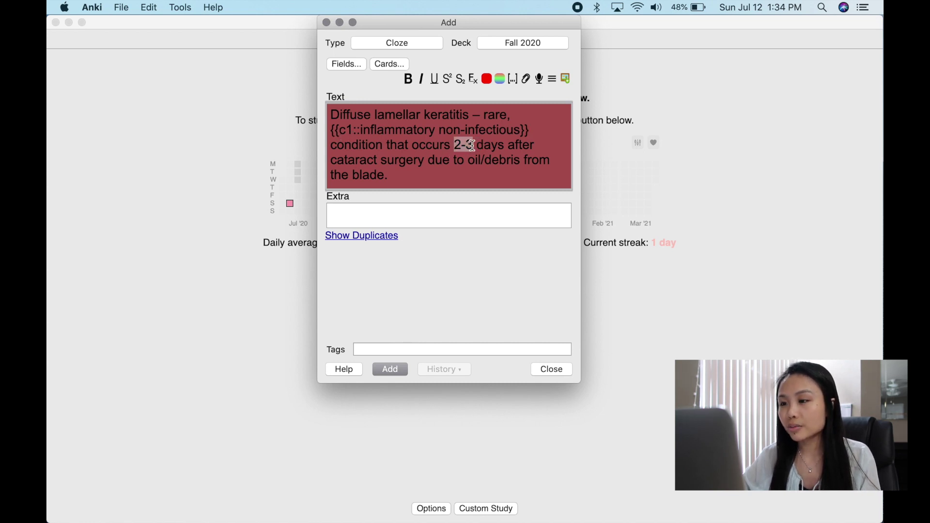
{"action": "key", "text": "super+shift+c"}
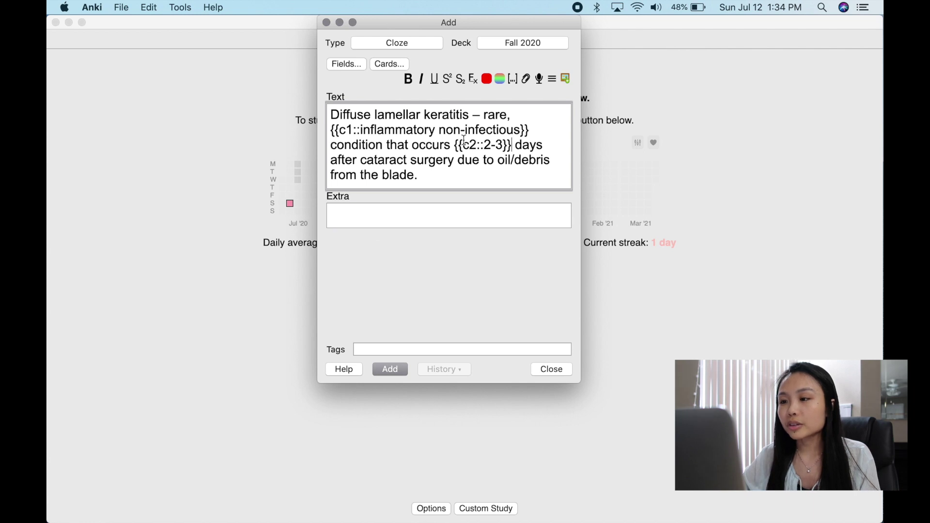
{"action": "left_click", "coordinate": [391, 369]}
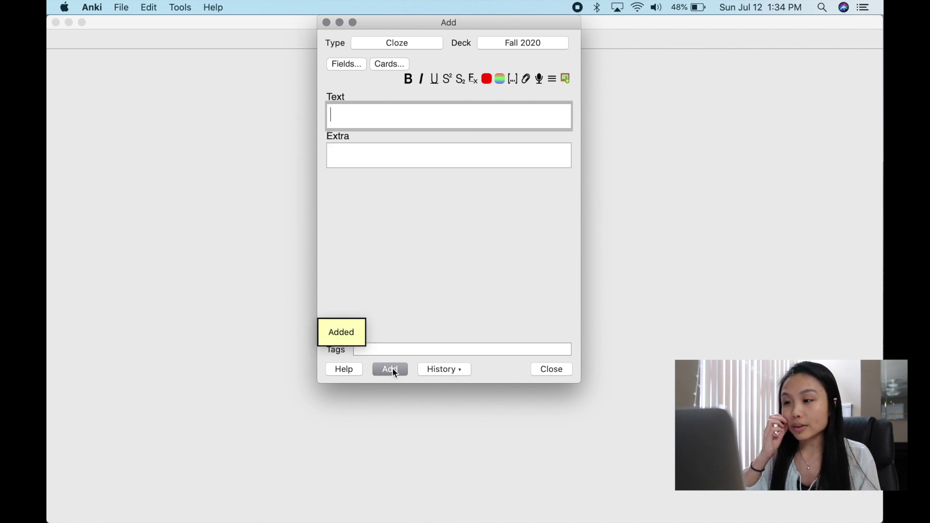
Close the note editor and study the two keratitis cloze cards, revealing each answer and rating both Good.
{"action": "left_click", "coordinate": [547, 369]}
{"action": "key", "text": "s"}
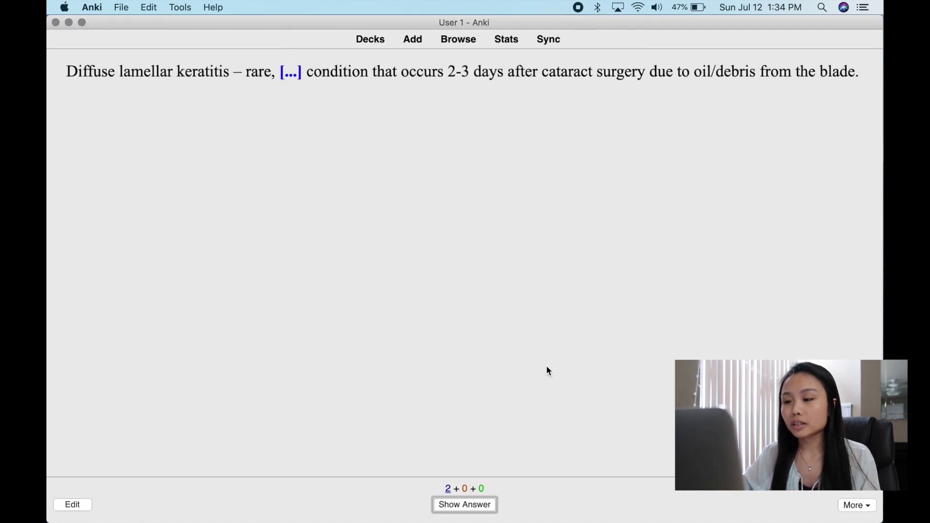
{"action": "key", "text": "space"}
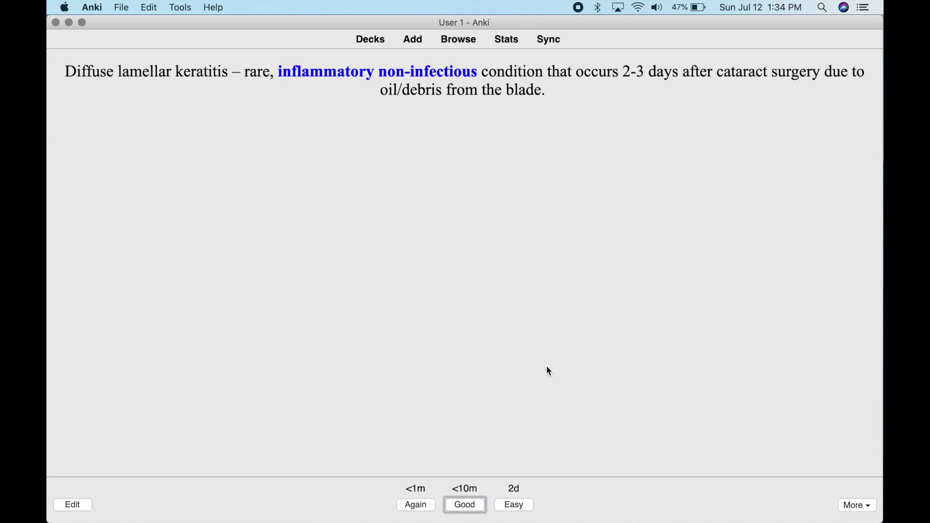
{"action": "key", "text": "space"}
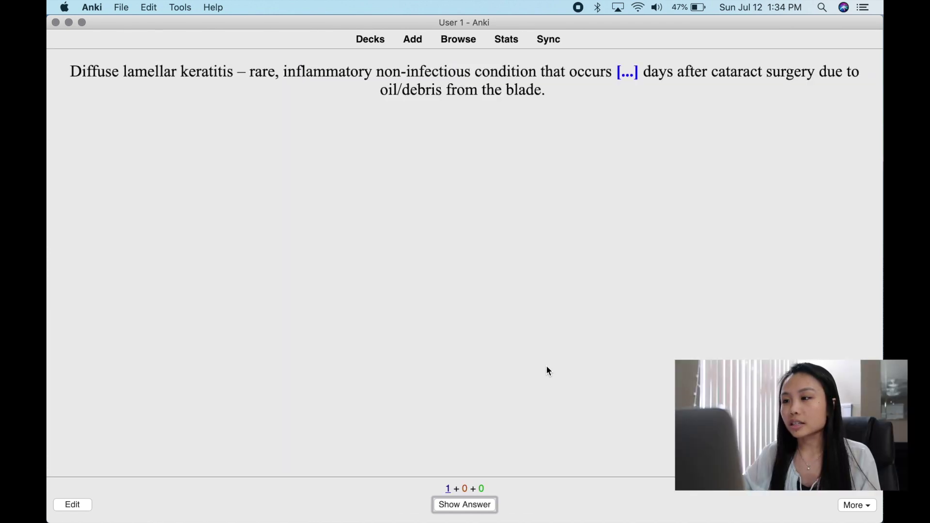
{"action": "key", "text": "space"}
{"action": "key", "text": "space"}
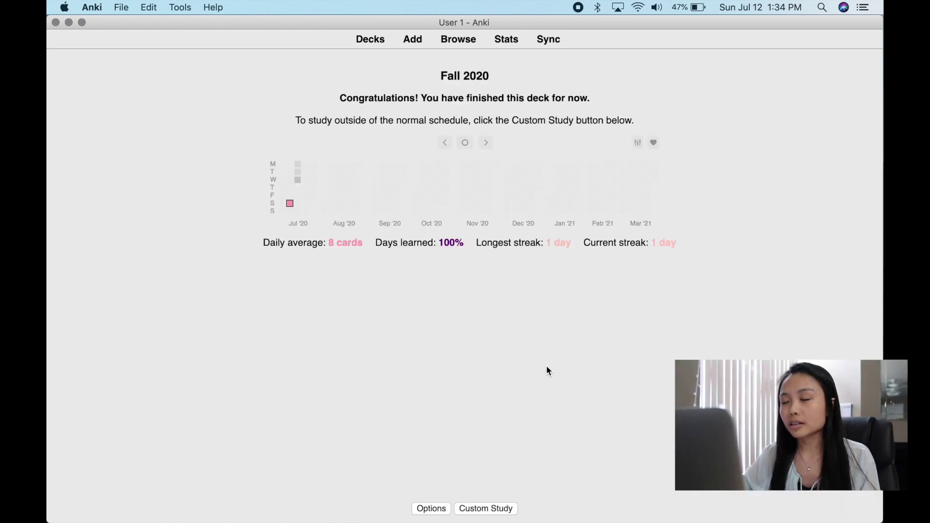
Start another Cloze note from the diffuse lamellar keratitis sentence, with "inflammatory non-infectious" as c1 and "2-3" as c2.
{"action": "key", "text": "a"}
{"action": "left_click_drag", "start_coordinate": [332, 130], "coordinate": [478, 145]}
{"action": "key", "text": "super+shift+c"}
{"action": "key", "text": "super+shift+c"}
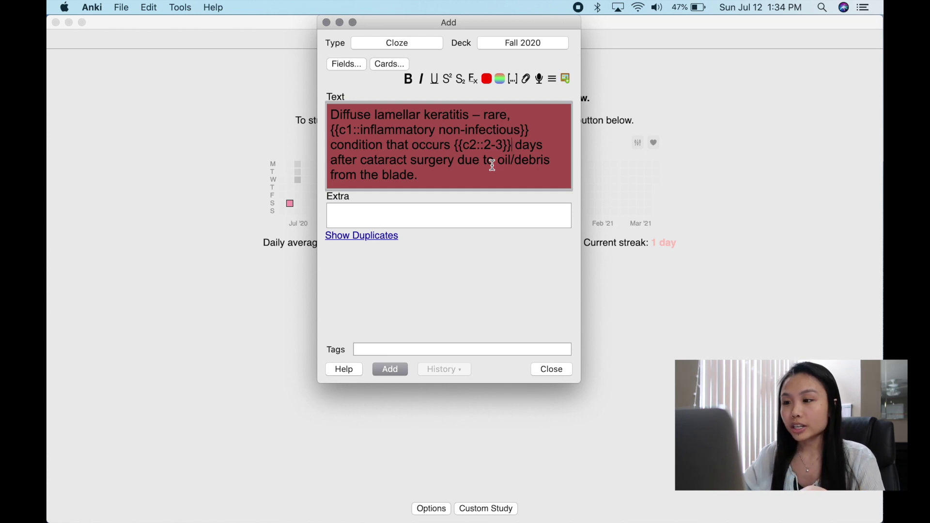
Renumber the "2-3" cloze deletion to c1, make "oil/debris" a c1 deletion too, and add the note.
{"action": "left_click", "coordinate": [476, 146]}
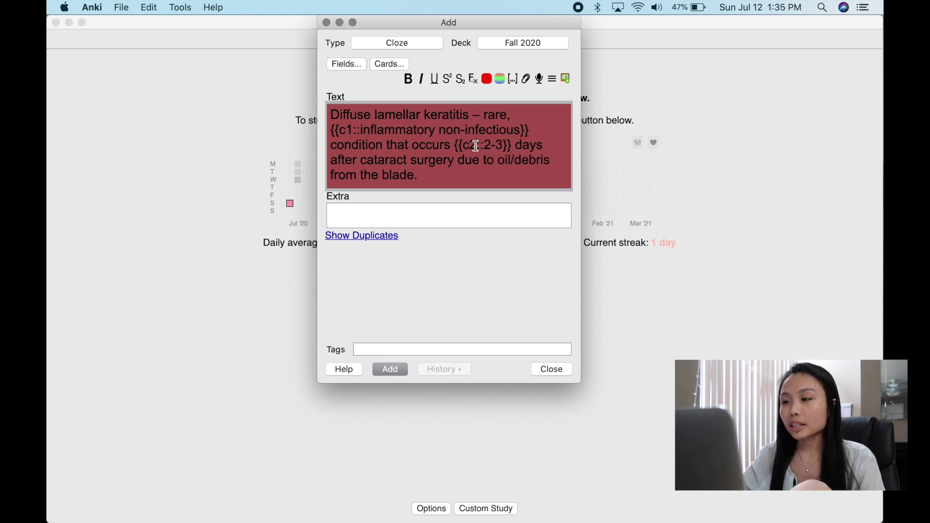
{"action": "key", "text": "BackSpace"}
{"action": "type", "text": "1"}
{"action": "left_click_drag", "start_coordinate": [498, 161], "coordinate": [554, 160]}
{"action": "key", "text": "super+shift+c"}
{"action": "left_click", "coordinate": [352, 176]}
{"action": "key", "text": "BackSpace"}
{"action": "type", "text": "1::oil/debris}}"}
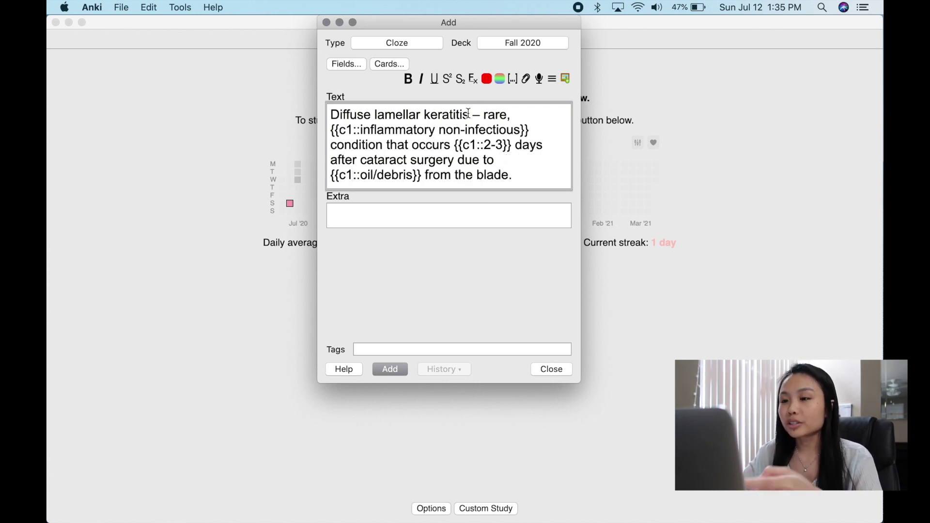
{"action": "left_click", "coordinate": [403, 371]}
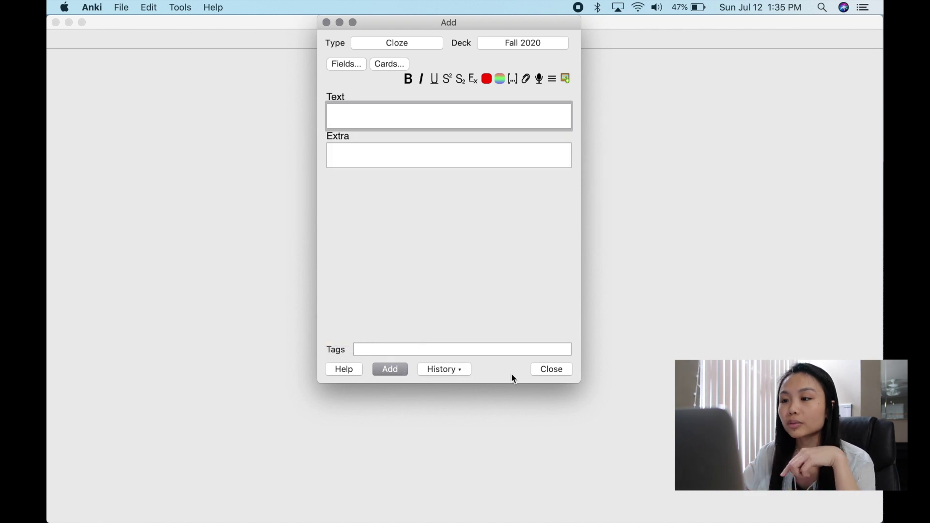
Close the note editor, study the keratitis card with three blanks, reveal its answer and rate it Good.
{"action": "left_click", "coordinate": [545, 372]}
{"action": "key", "text": "s"}
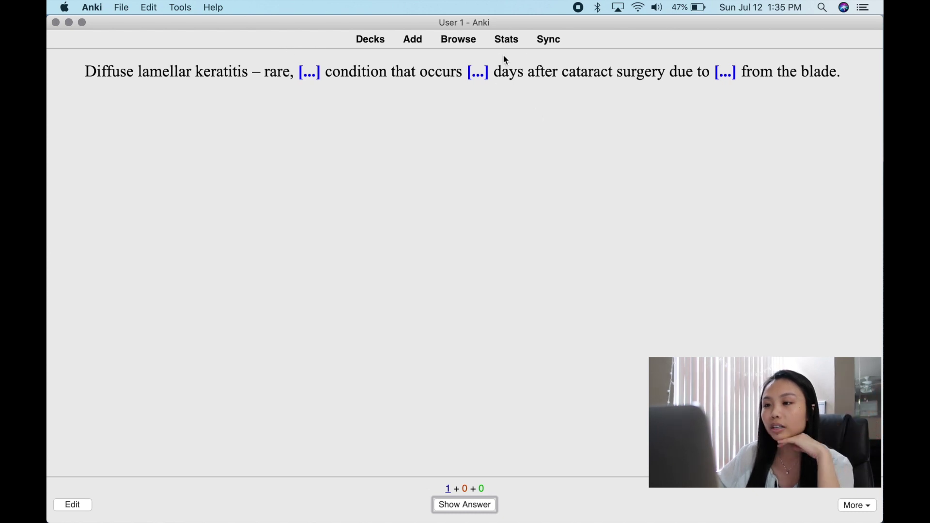
{"action": "key", "text": "space"}
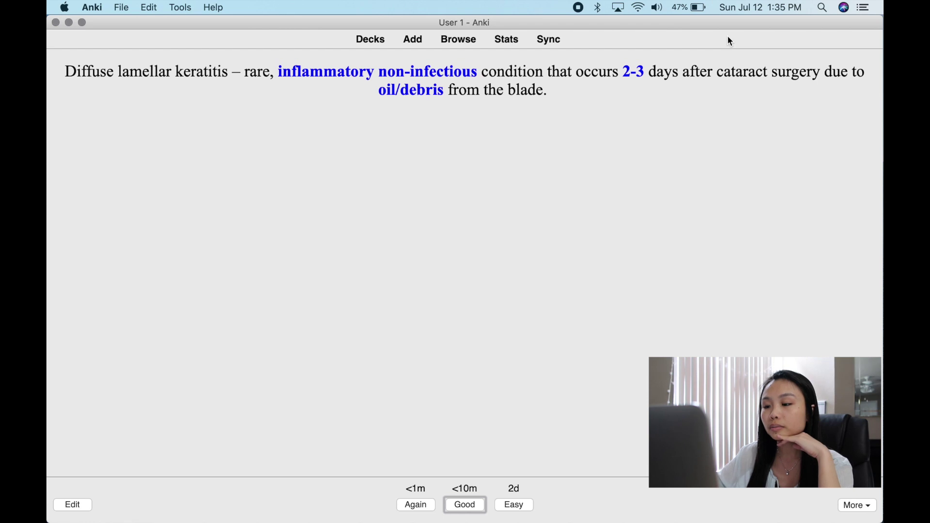
{"action": "key", "text": "space"}
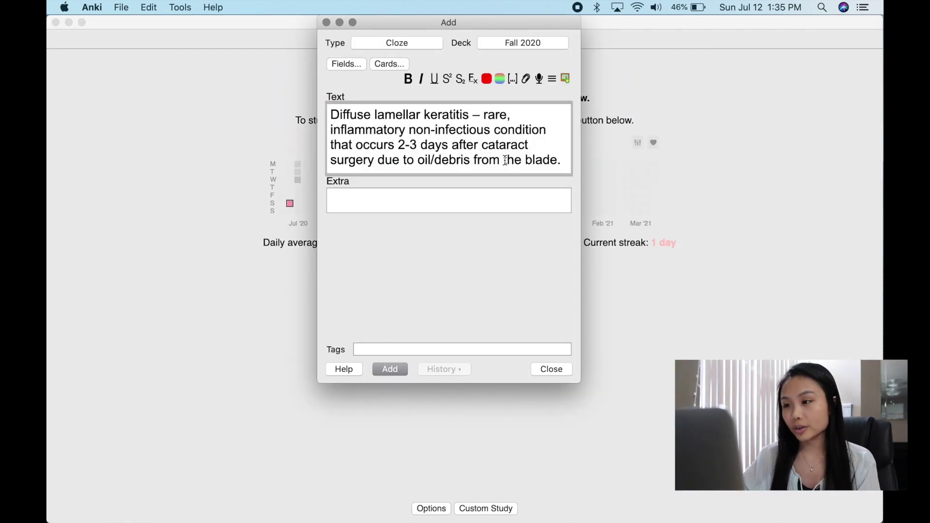
Replace the note text with the copied Coat's disease sentence and make "males <10 yo to 20 yo" cloze c1 with the hint "Demographic".
{"action": "key", "text": "super+a"}
{"action": "key", "text": "super+v"}
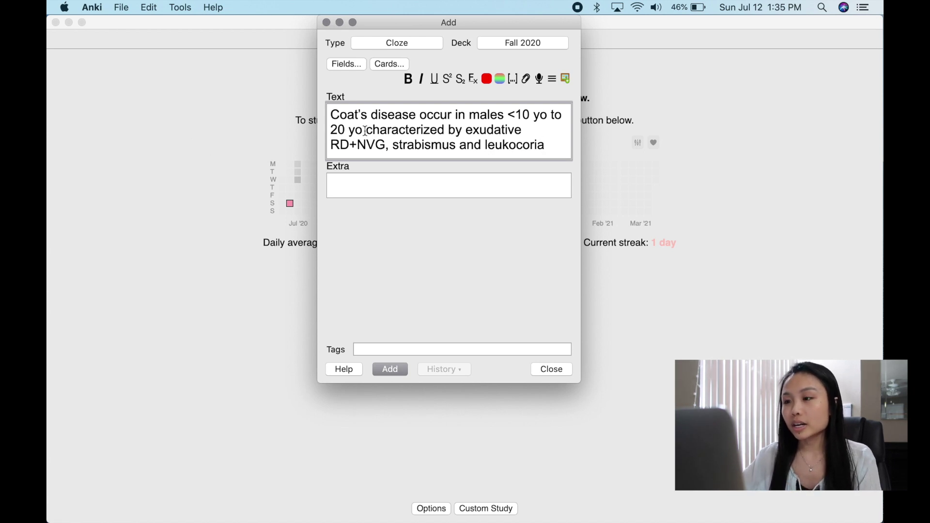
{"action": "left_click_drag", "start_coordinate": [364, 129], "coordinate": [474, 114]}
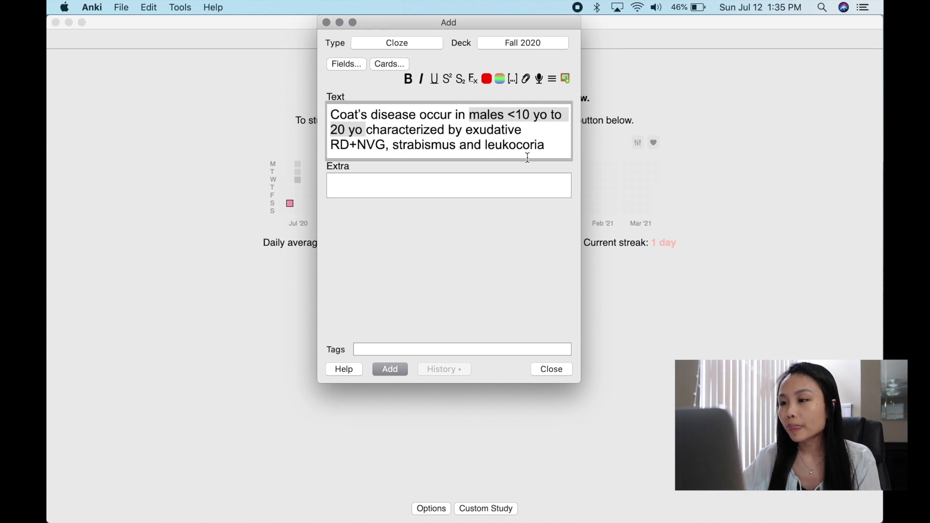
{"action": "key", "text": "super+shift+c"}
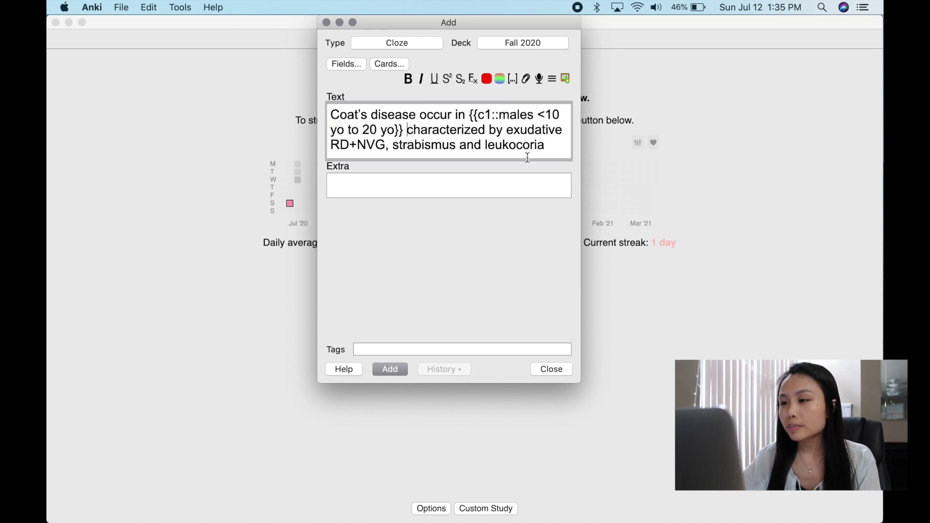
{"action": "left_click", "coordinate": [396, 129]}
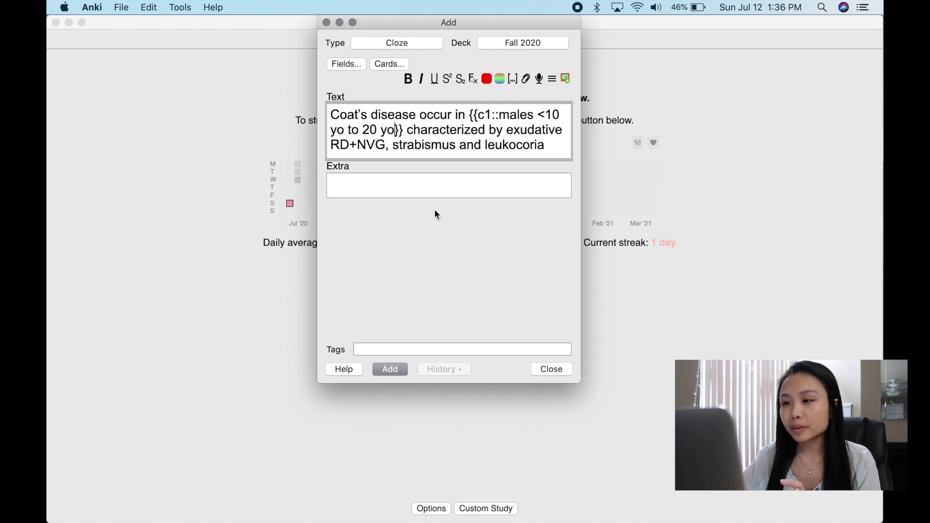
{"action": "type", "text": "::"}
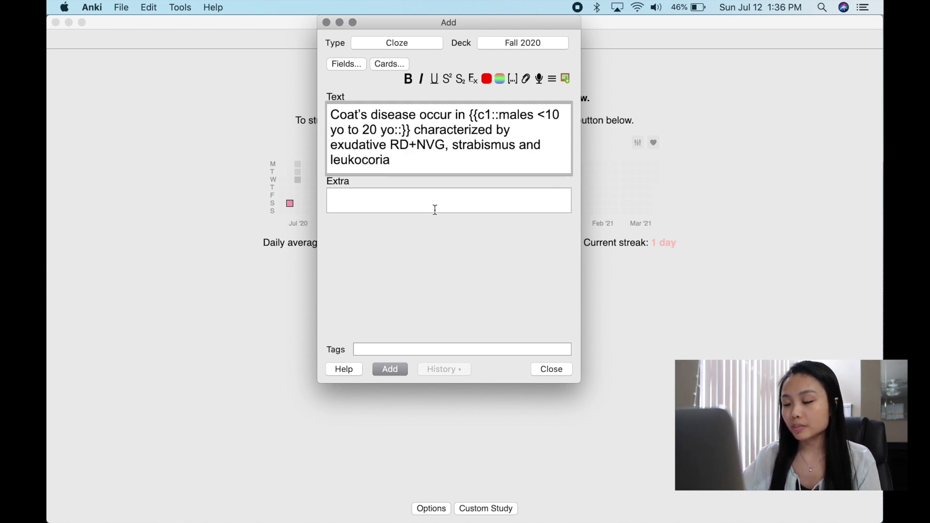
{"action": "type", "text": "Demographic"}
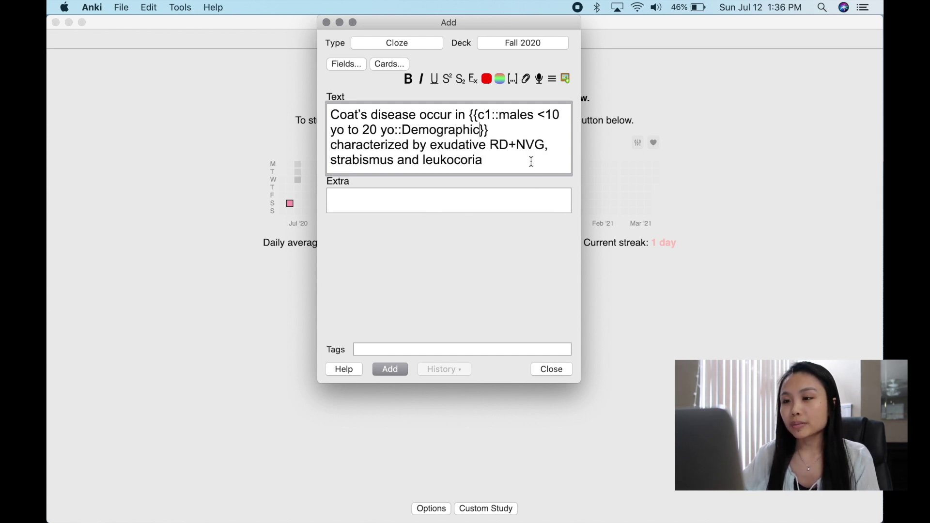
Make "exudative RD+NVG, strabismus and leukocoria" cloze c2 with the hint "Characteristics" and add the note.
{"action": "left_click_drag", "start_coordinate": [431, 146], "coordinate": [485, 158]}
{"action": "key", "text": "super+shift+c"}
{"action": "type", "text": "::Characteristi"}
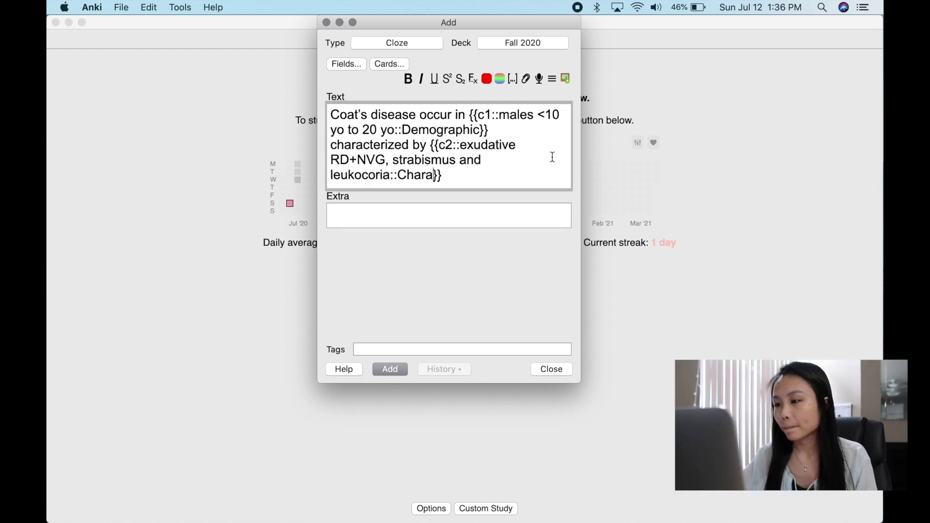
{"action": "type", "text": "cs"}
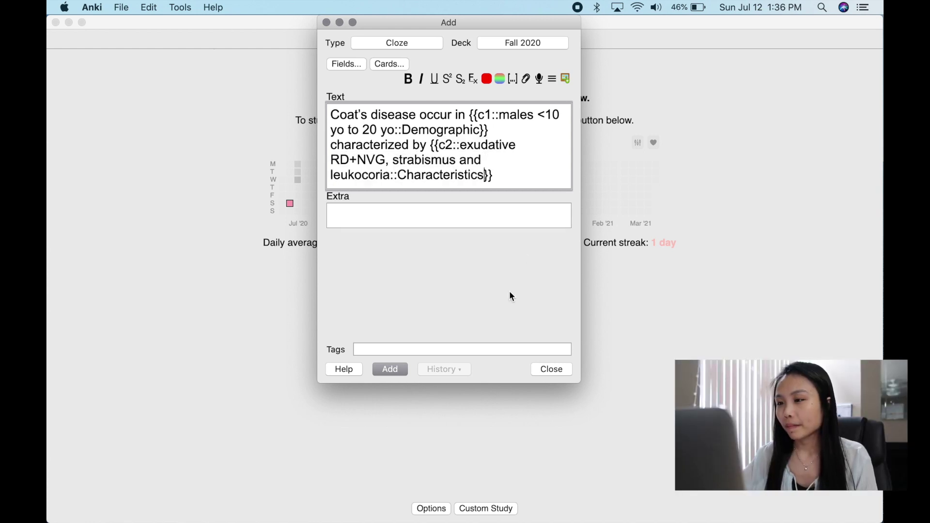
{"action": "left_click", "coordinate": [399, 370]}
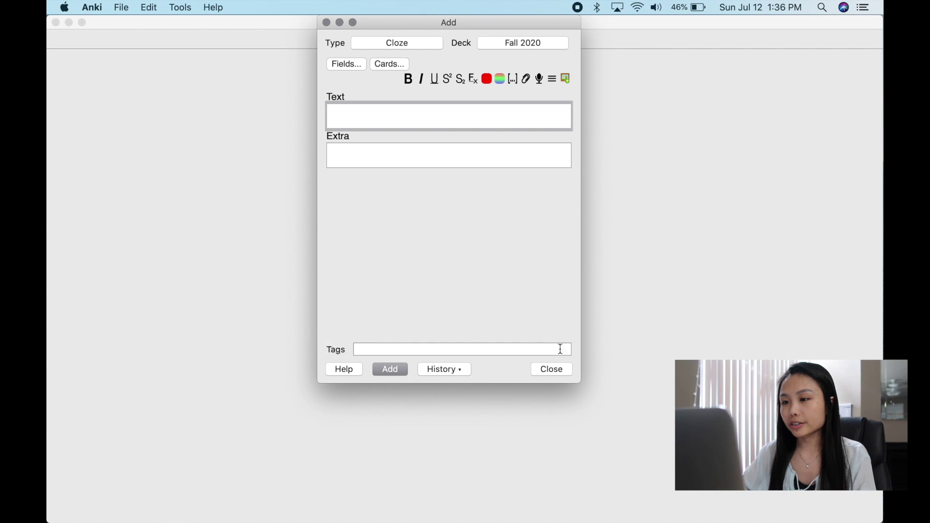
Close the note editor and study the two Coat's disease cards with hints, revealing each answer and rating both Good.
{"action": "left_click", "coordinate": [559, 370]}
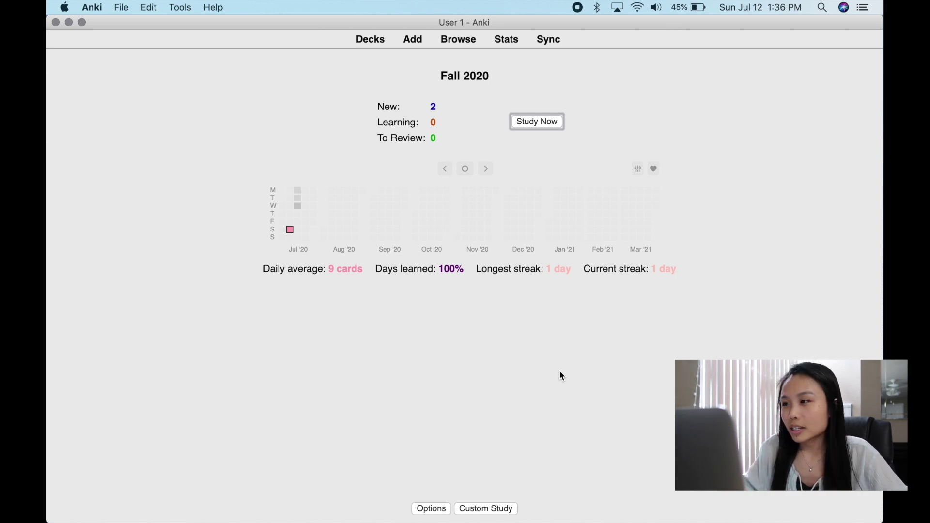
{"action": "key", "text": "s"}
{"action": "key", "text": "super+Tab"}
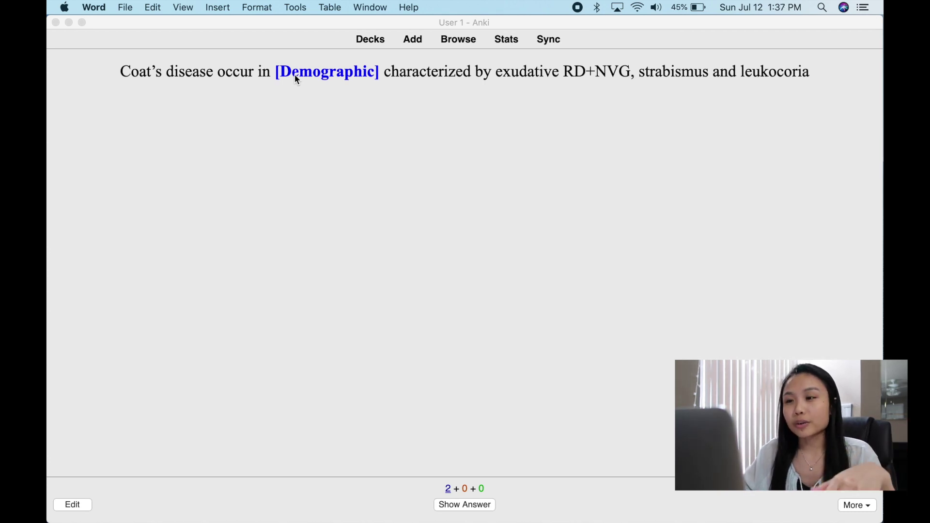
{"action": "left_click", "coordinate": [389, 113]}
{"action": "key", "text": "space"}
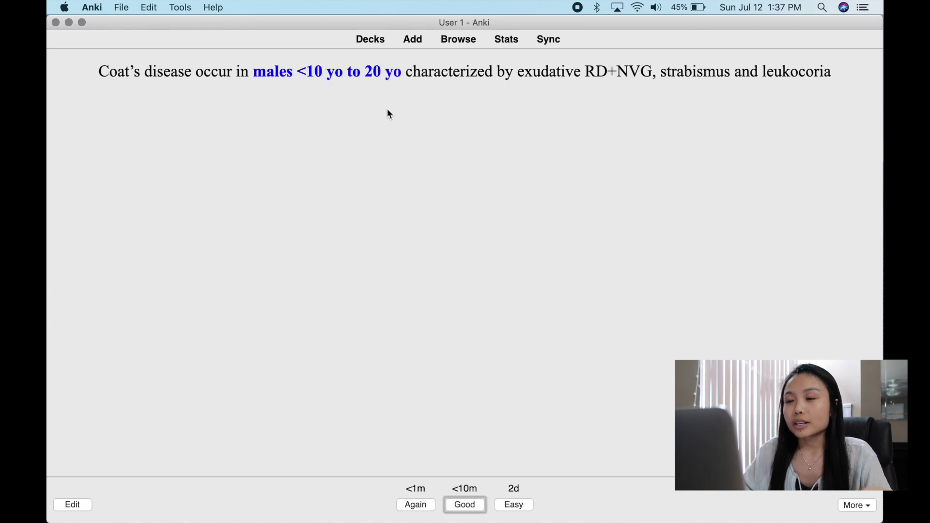
{"action": "key", "text": "space"}
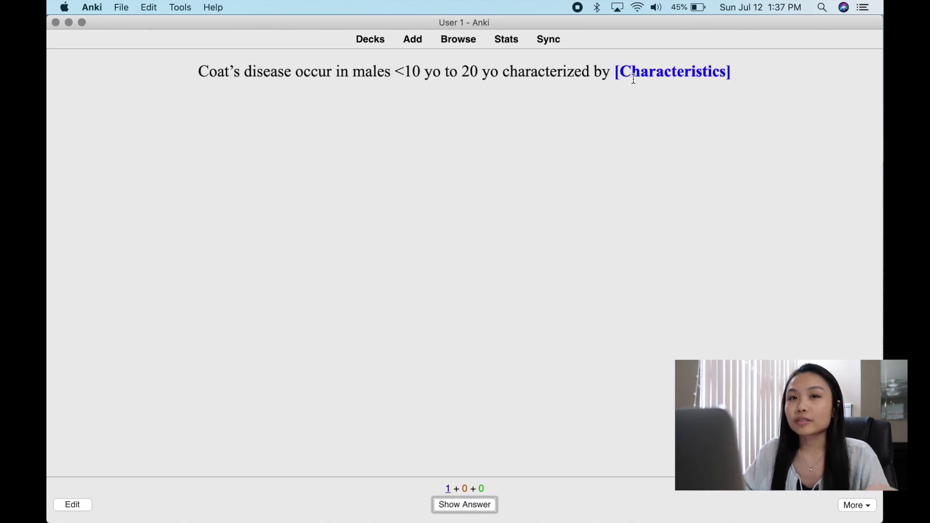
{"action": "left_click_drag", "start_coordinate": [620, 73], "coordinate": [724, 73]}
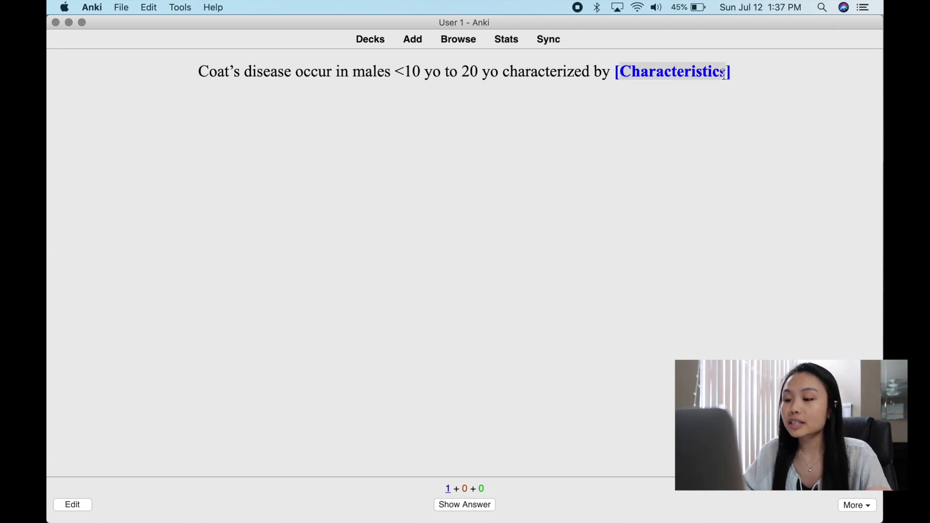
{"action": "key", "text": "space"}
{"action": "key", "text": "space"}
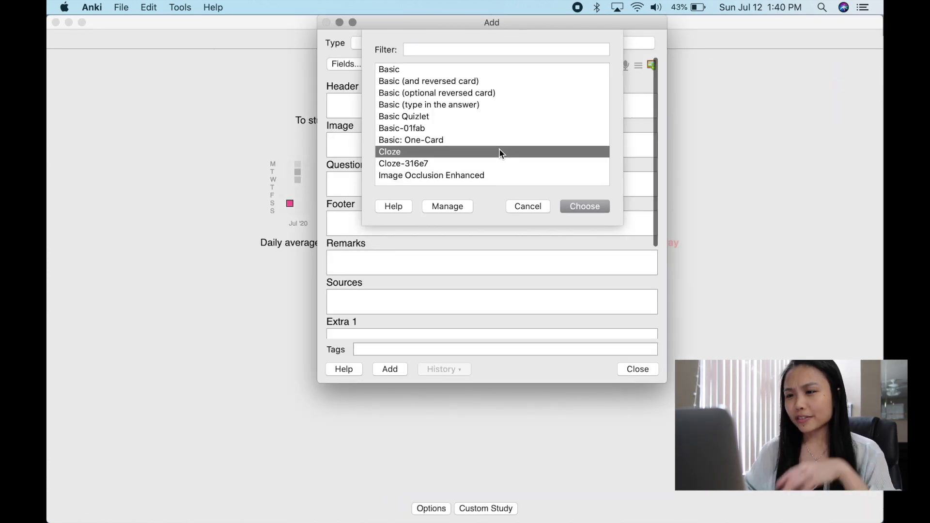
Choose the Cloze note type and enter "Coat's disease usually in 8 year olds as well" as the Coat's disease note's Extra text.
{"action": "double_click", "coordinate": [500, 151]}
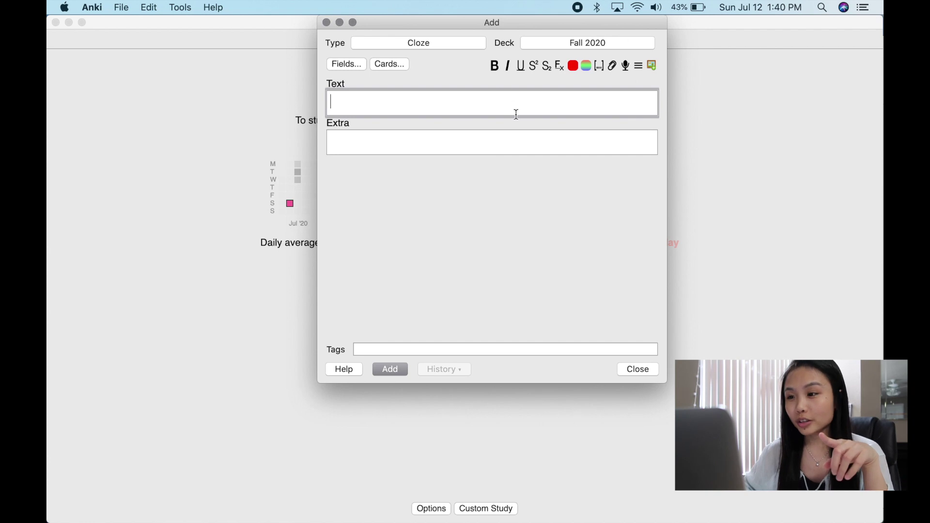
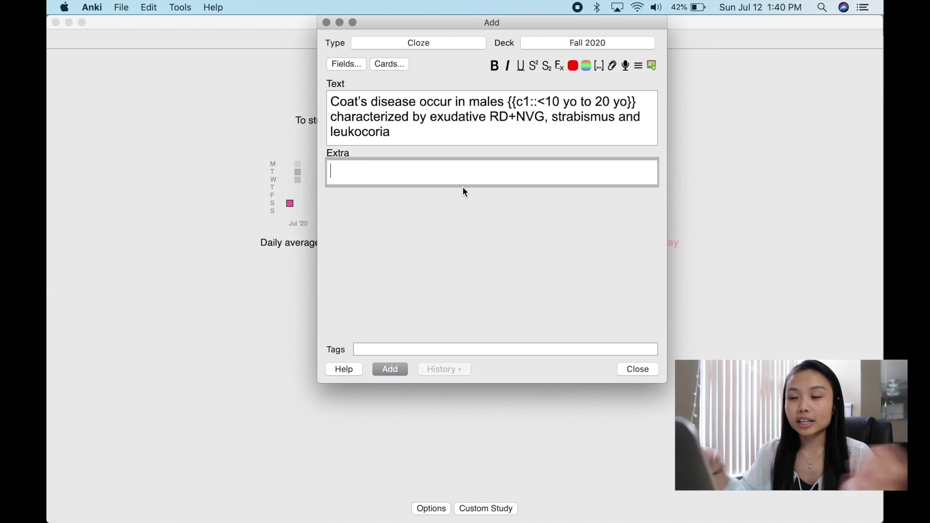
{"action": "left_click", "coordinate": [493, 162]}
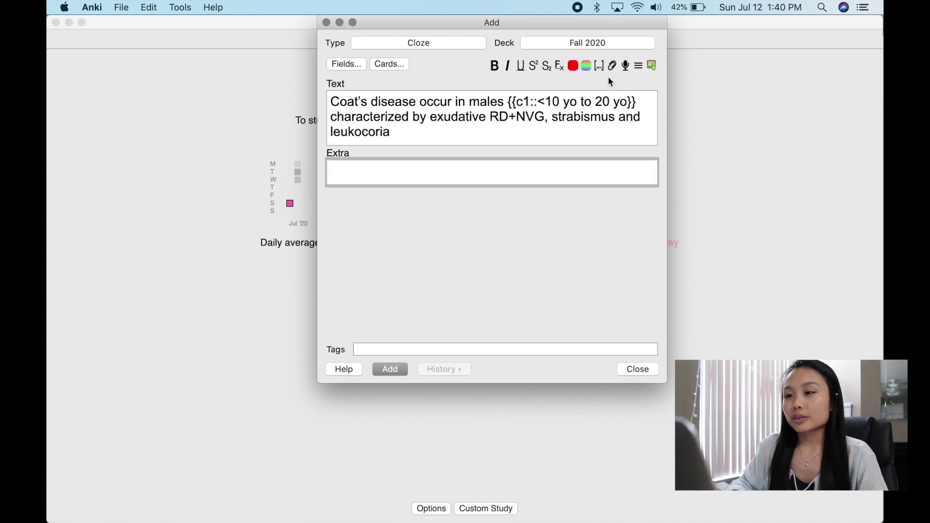
{"action": "type", "text": "Coat's dise"}
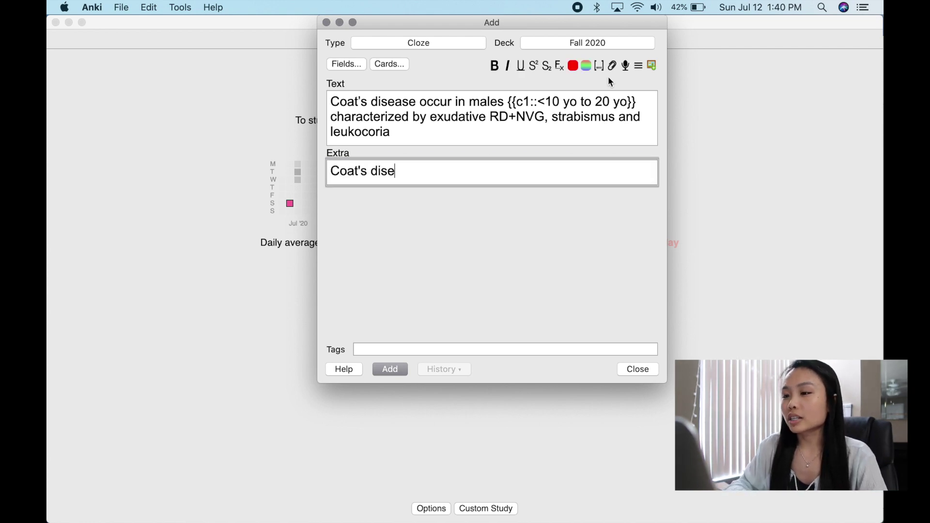
{"action": "type", "text": "ase usually in "}
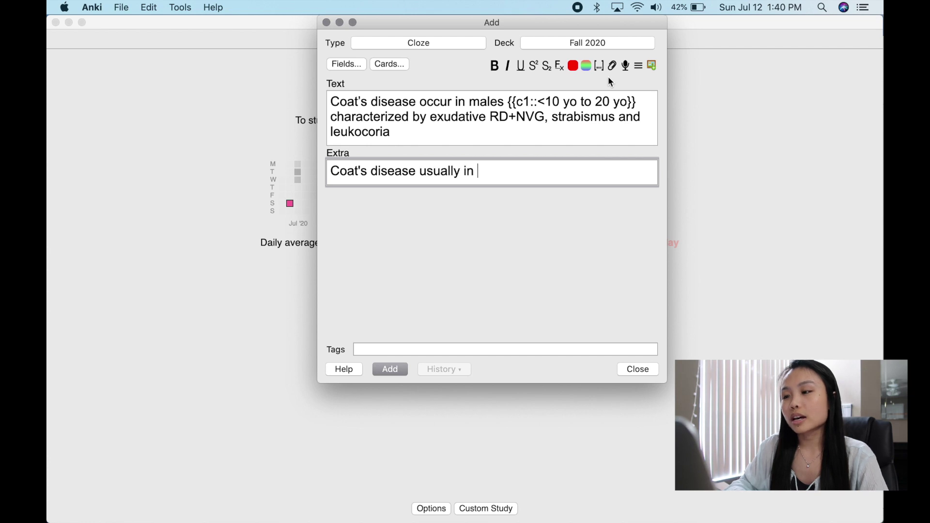
{"action": "type", "text": "8 year olds as well"}
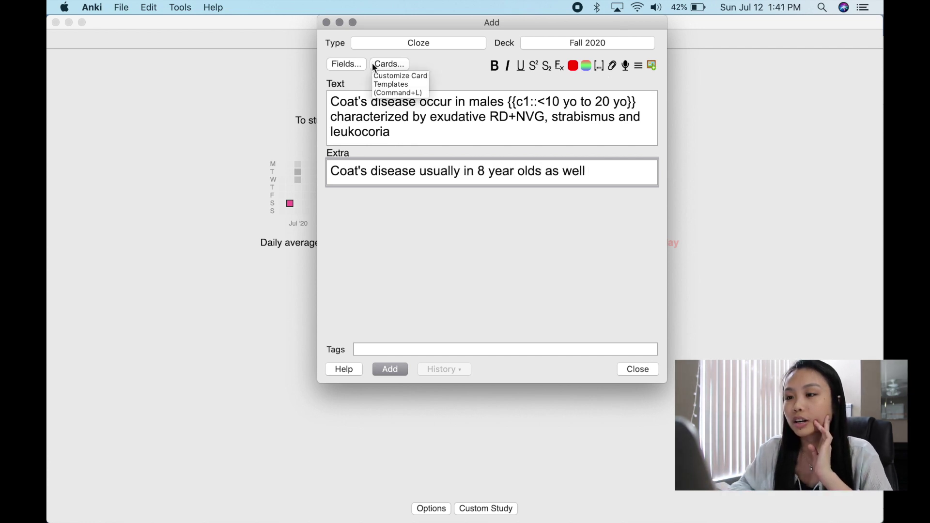
Open the Cloze card templates, add the Extra field to the front template and review the template code.
{"action": "left_click", "coordinate": [373, 63]}
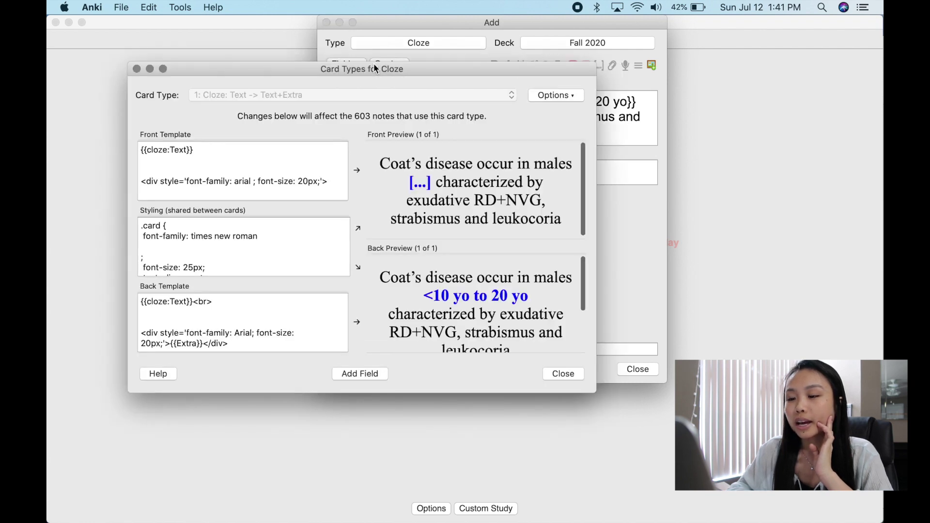
{"action": "left_click", "coordinate": [358, 375]}
{"action": "left_click", "coordinate": [322, 184]}
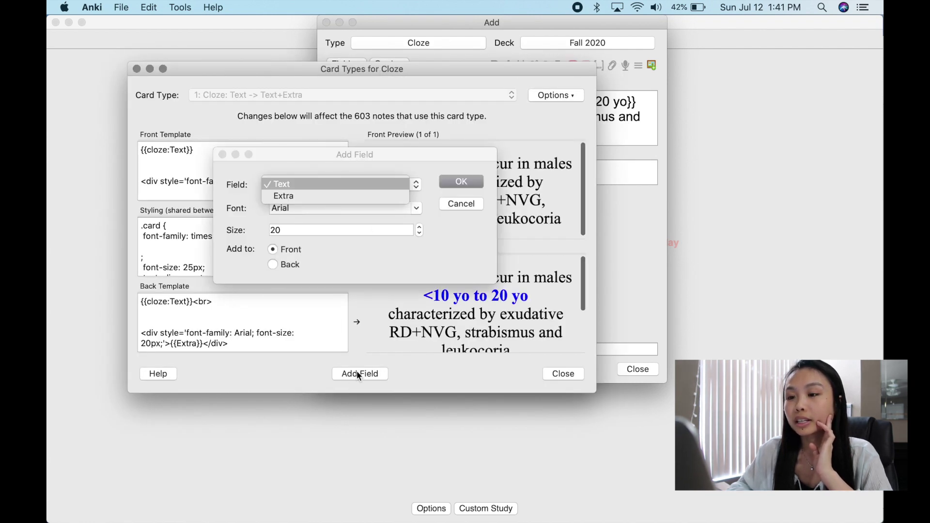
{"action": "left_click", "coordinate": [321, 194]}
{"action": "left_click", "coordinate": [449, 183]}
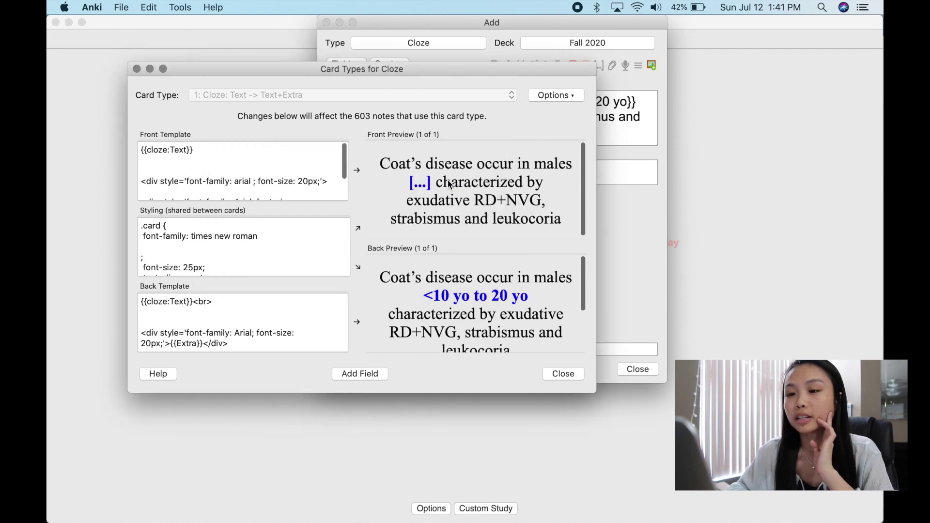
{"action": "scroll", "coordinate": [301, 176], "scroll_direction": "down", "scroll_amount": 3}
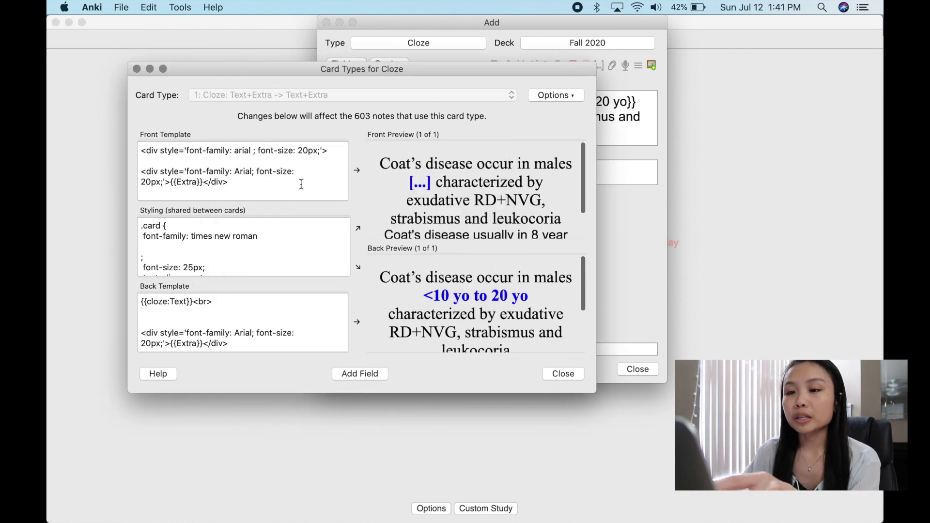
{"action": "scroll", "coordinate": [301, 184], "scroll_direction": "up", "scroll_amount": 3}
{"action": "scroll", "coordinate": [287, 190], "scroll_direction": "down", "scroll_amount": 1}
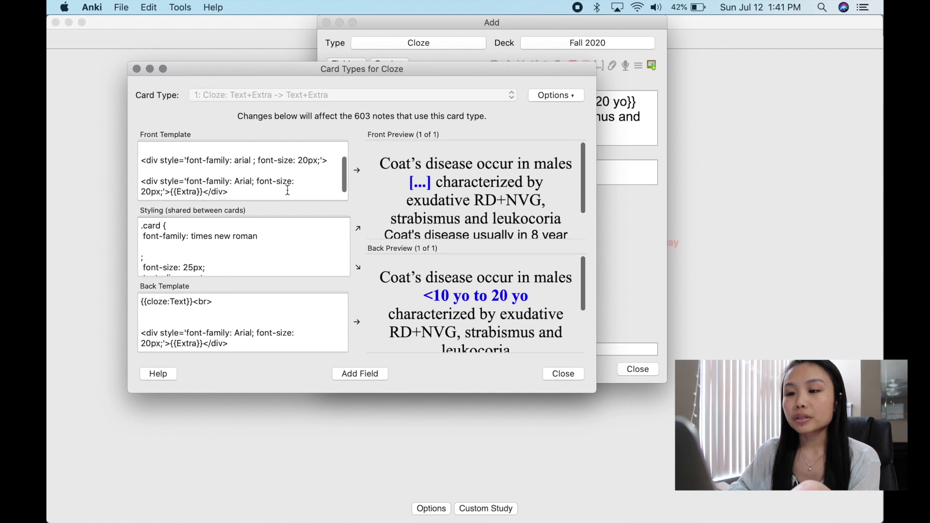
Remove the Extra field's div block from the Cloze front template and close the card template editor.
{"action": "left_click_drag", "start_coordinate": [287, 190], "coordinate": [140, 182]}
{"action": "key", "text": "BackSpace"}
{"action": "scroll", "coordinate": [140, 181], "scroll_direction": "up", "scroll_amount": 3}
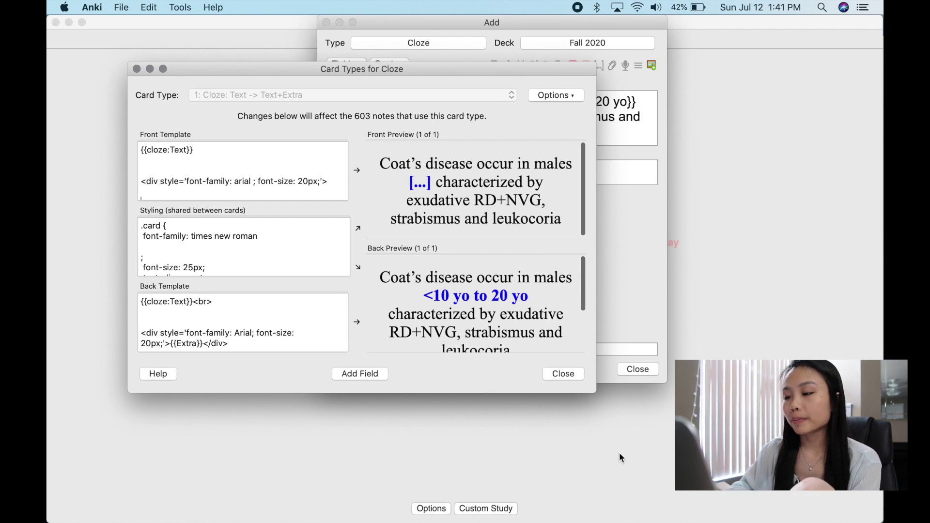
{"action": "left_click", "coordinate": [571, 373]}
Keep the current input instead of discarding it and add the Coat's disease cloze note to the Fall 2020 deck.
{"action": "left_click", "coordinate": [639, 368]}
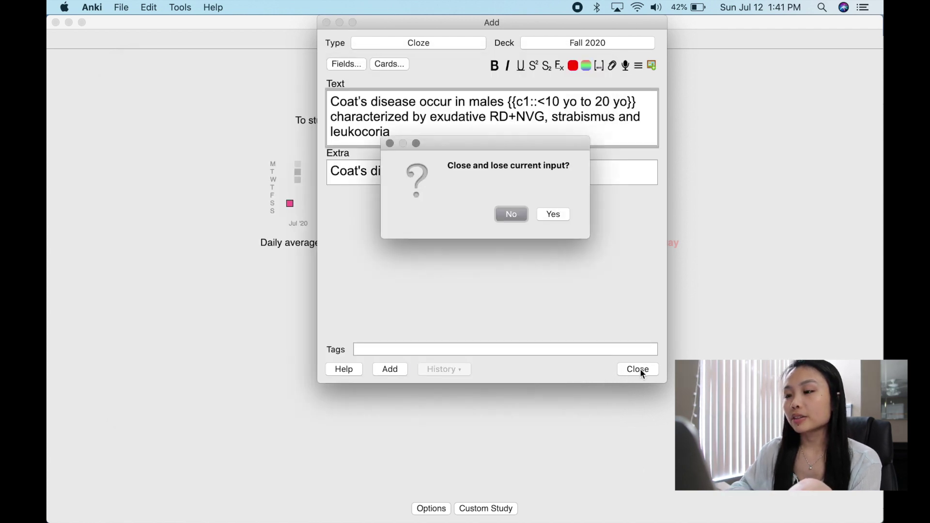
{"action": "left_click", "coordinate": [518, 215]}
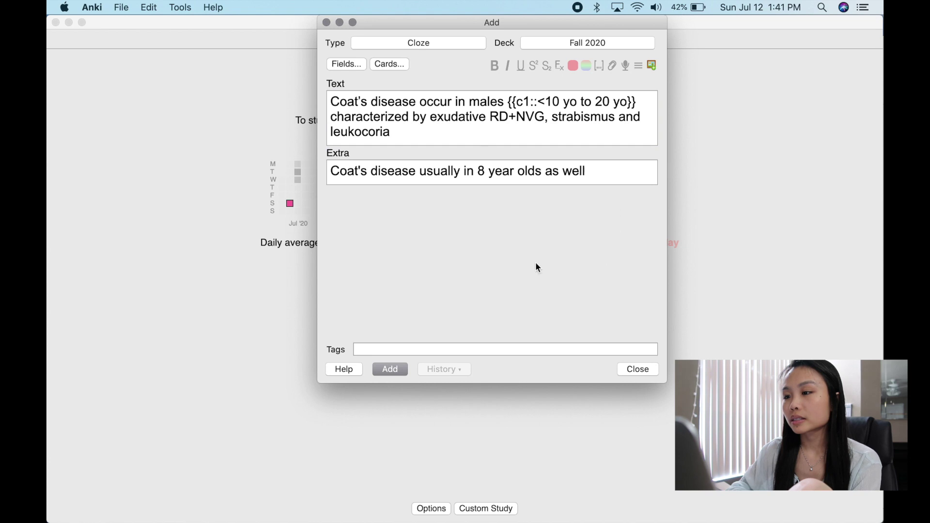
{"action": "left_click", "coordinate": [389, 370]}
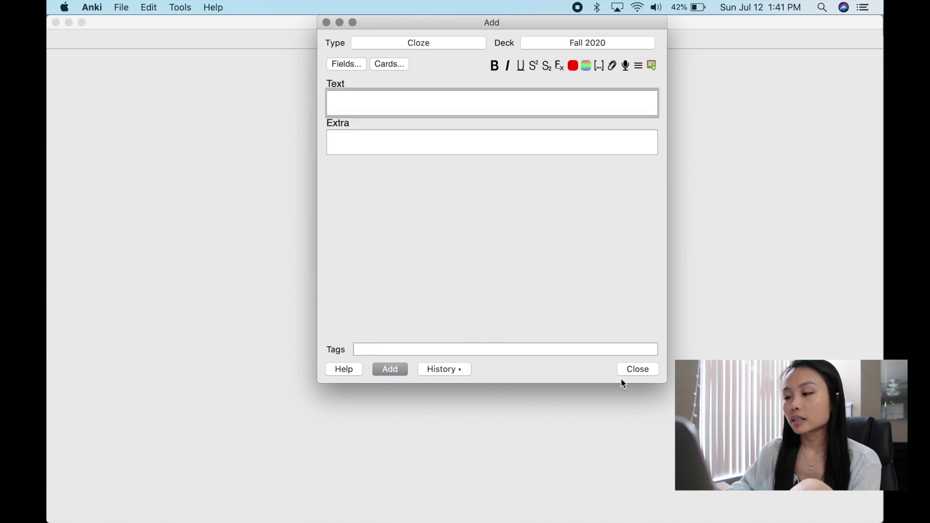
Close the note editor, study the new Coat's disease card, reveal its answer and highlight the Extra text below it.
{"action": "left_click", "coordinate": [640, 372]}
{"action": "key", "text": "s"}
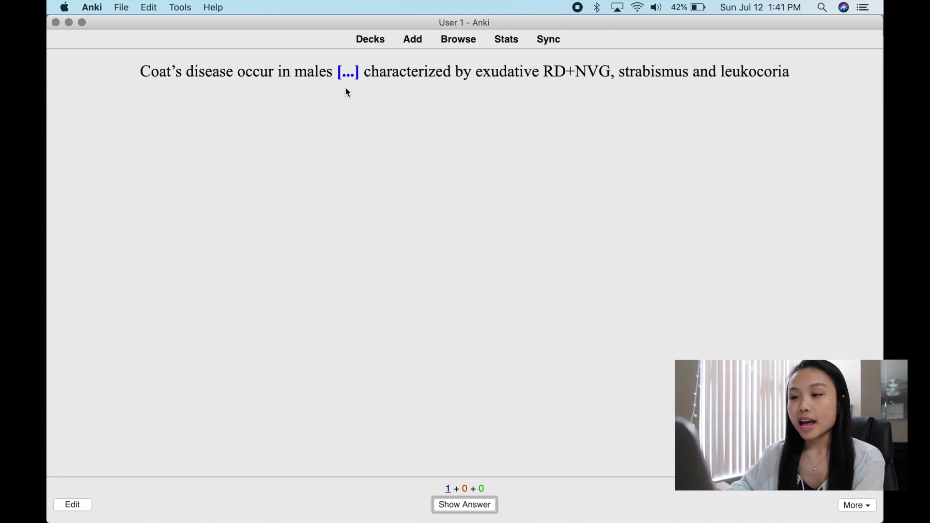
{"action": "key", "text": "space"}
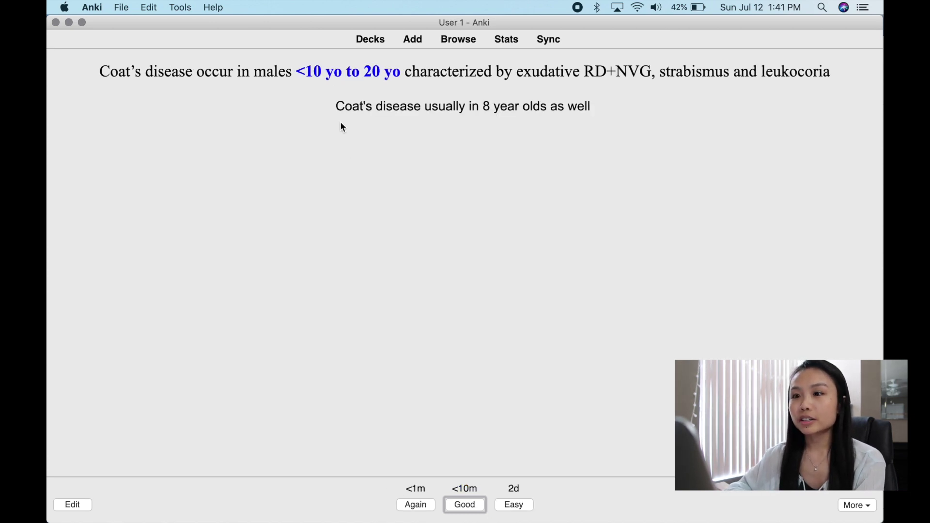
{"action": "left_click_drag", "start_coordinate": [336, 106], "coordinate": [596, 114]}
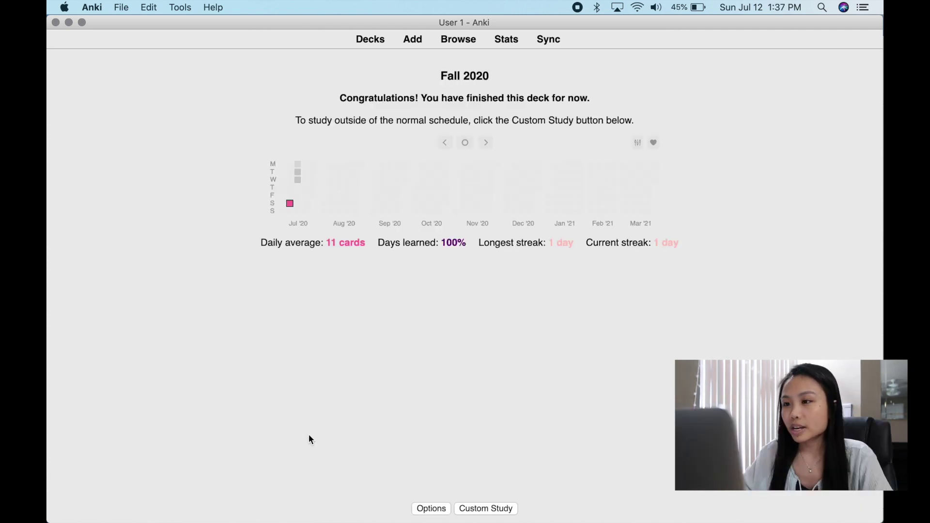
Switch to Chrome, go to google.com and search Google Images for "eye anatomy".
{"action": "mouse_move", "coordinate": [280, 506]}
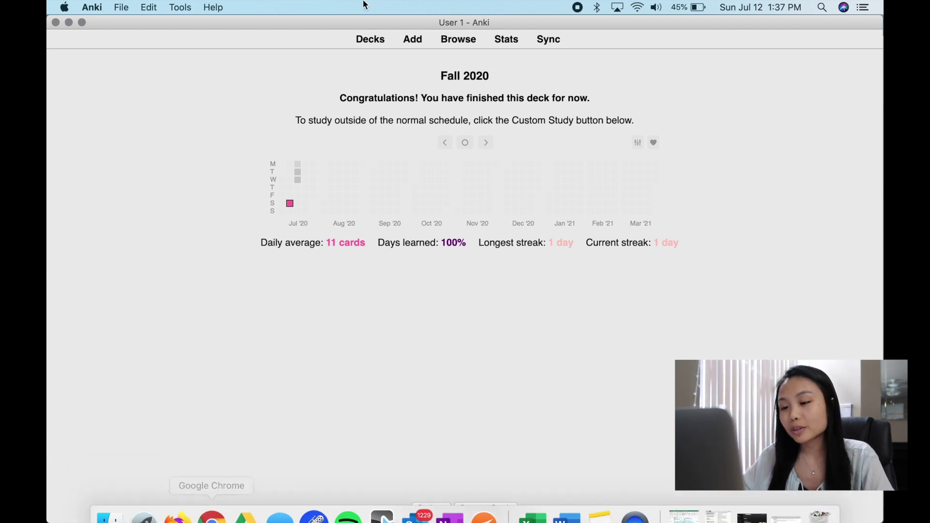
{"action": "left_click", "coordinate": [213, 512]}
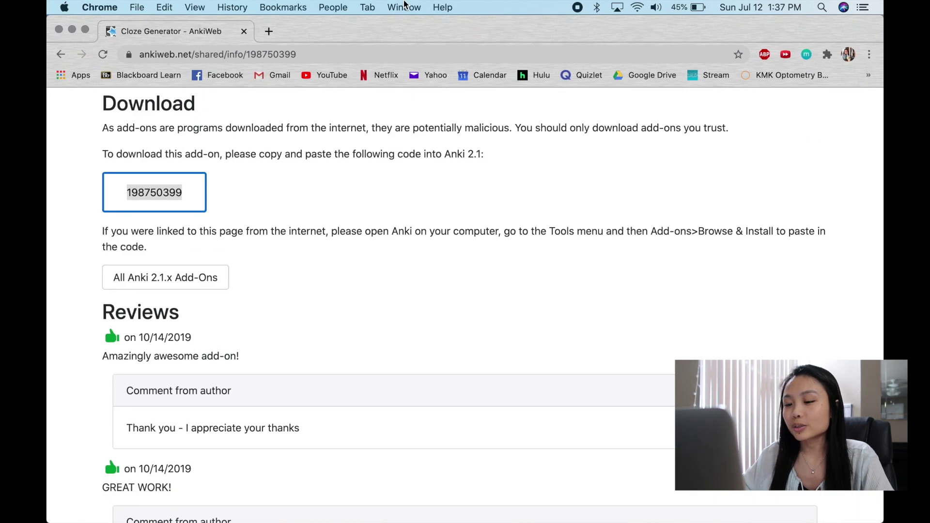
{"action": "left_click", "coordinate": [328, 57]}
{"action": "type", "text": "google.co"}
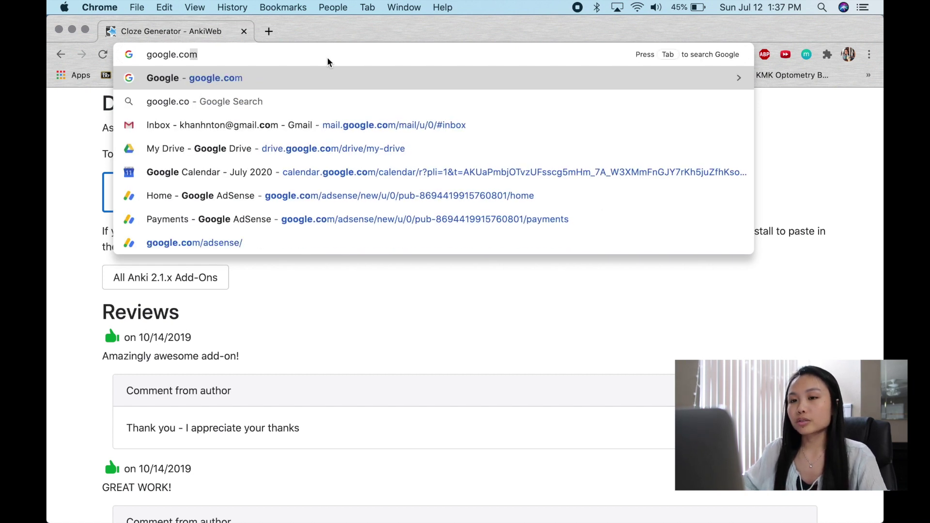
{"action": "key", "text": "Return"}
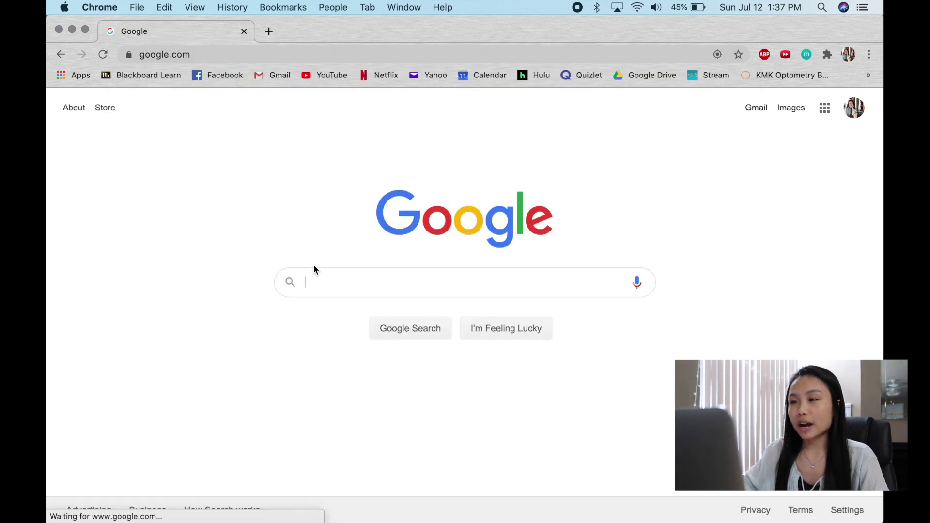
{"action": "type", "text": "eye ana"}
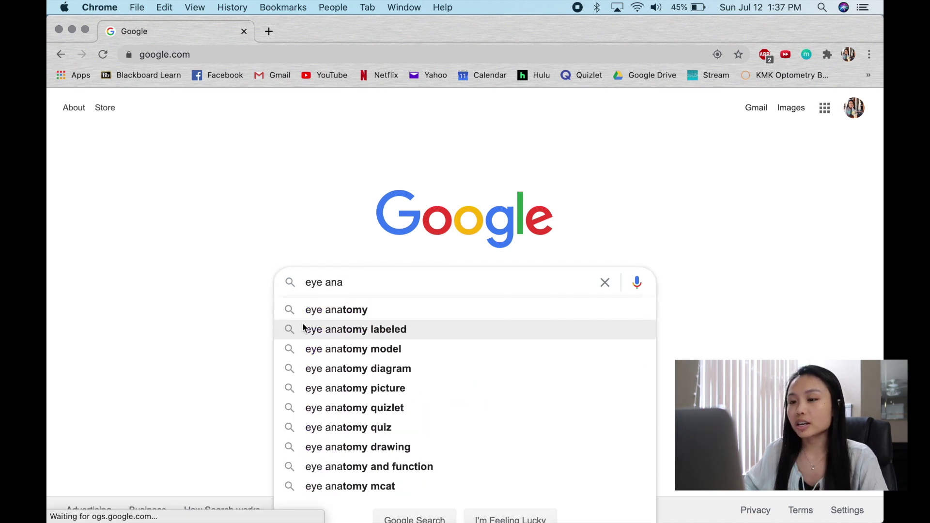
{"action": "left_click", "coordinate": [327, 309]}
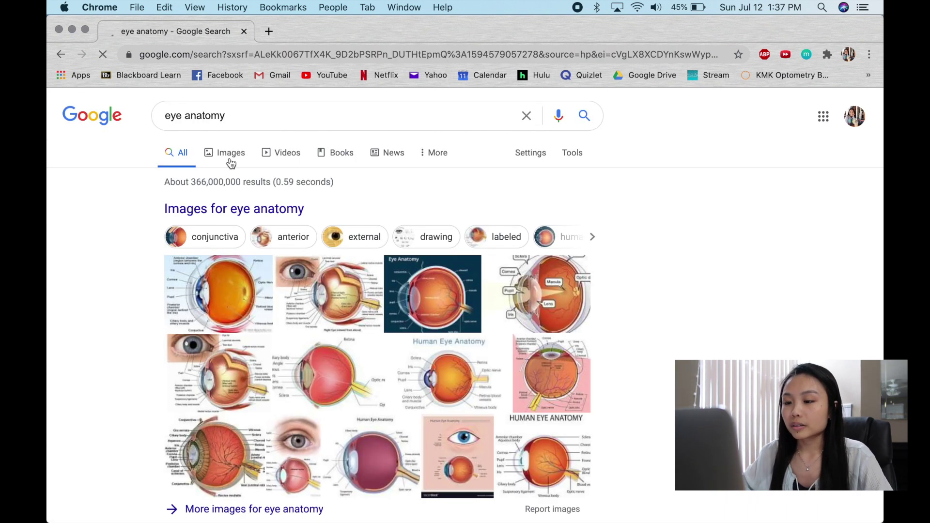
{"action": "left_click", "coordinate": [228, 152]}
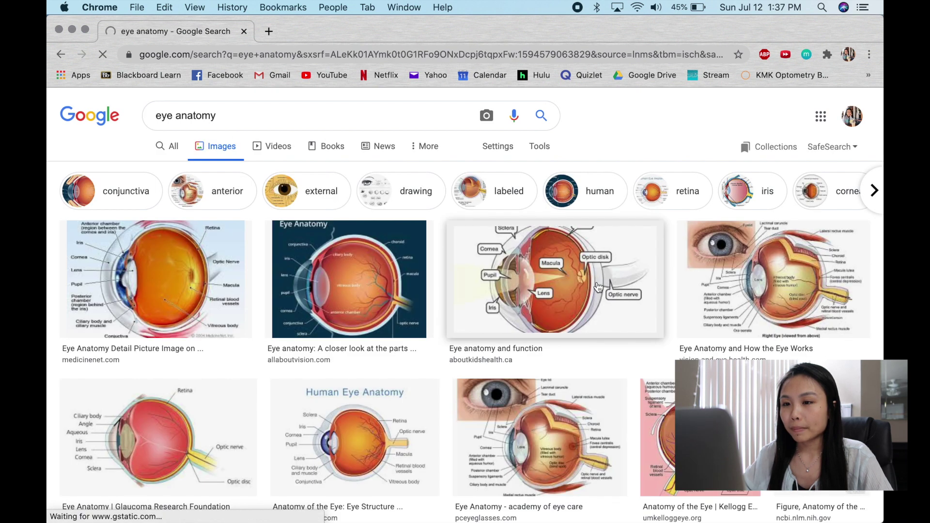
Enlarge the AboutKidsHealth "Eye anatomy and function" picture, capture a screenshot of the diagram and minimise the browser.
{"action": "left_click", "coordinate": [634, 284]}
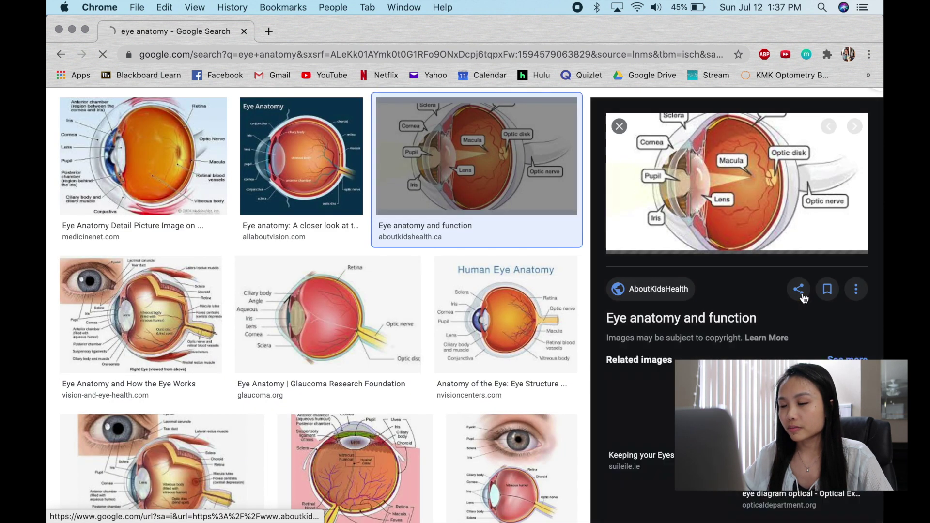
{"action": "key", "text": "super+shift+4"}
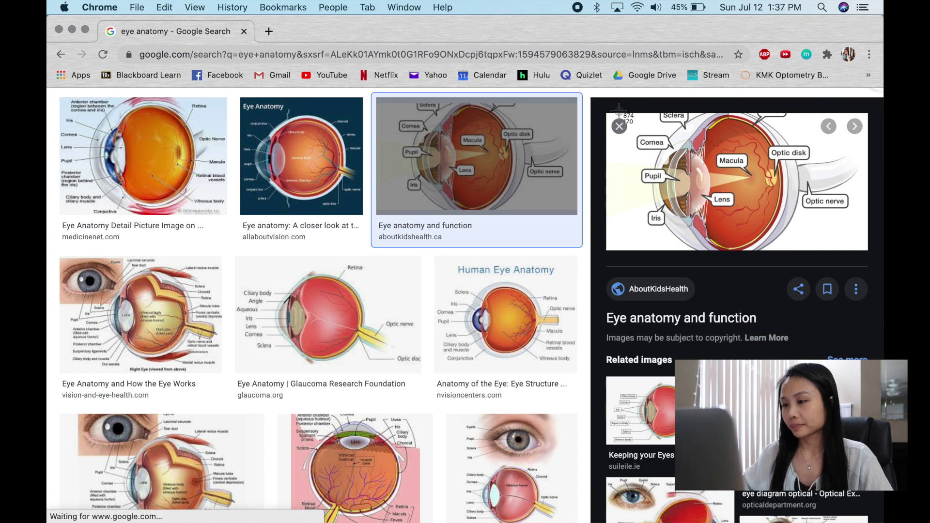
{"action": "left_click_drag", "start_coordinate": [628, 113], "coordinate": [870, 256]}
{"action": "left_click", "coordinate": [71, 30]}
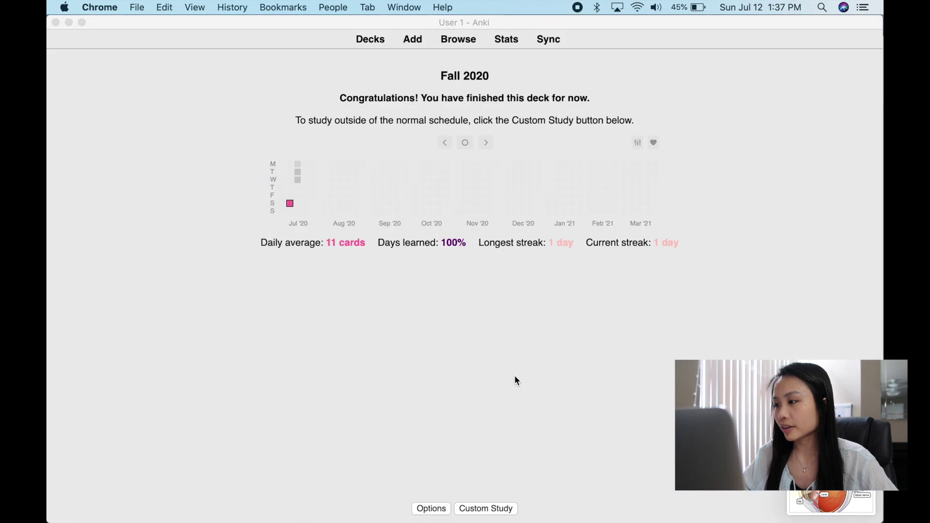
Start a new note with the Image Occlusion Enhanced type and load the eye diagram screenshot from the Desktop into the mask editor.
{"action": "left_click", "coordinate": [412, 39]}
{"action": "left_click", "coordinate": [424, 40]}
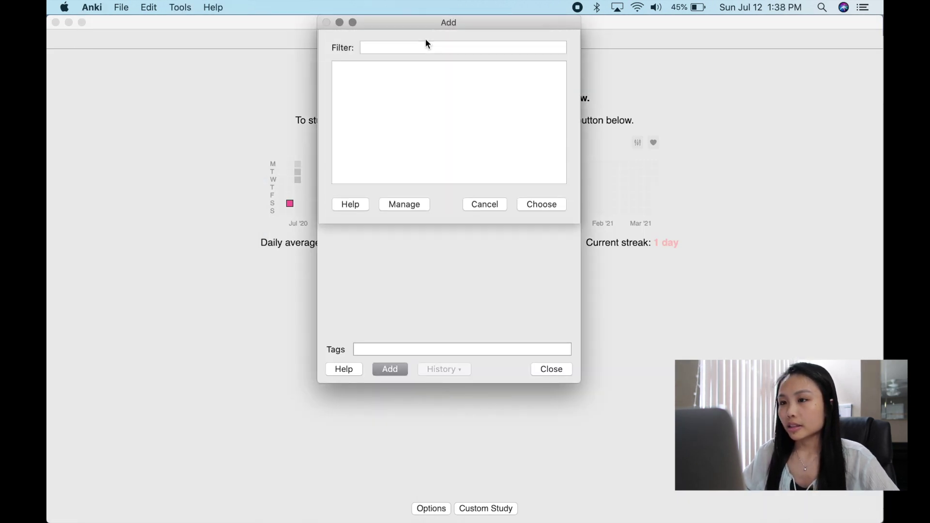
{"action": "double_click", "coordinate": [388, 174]}
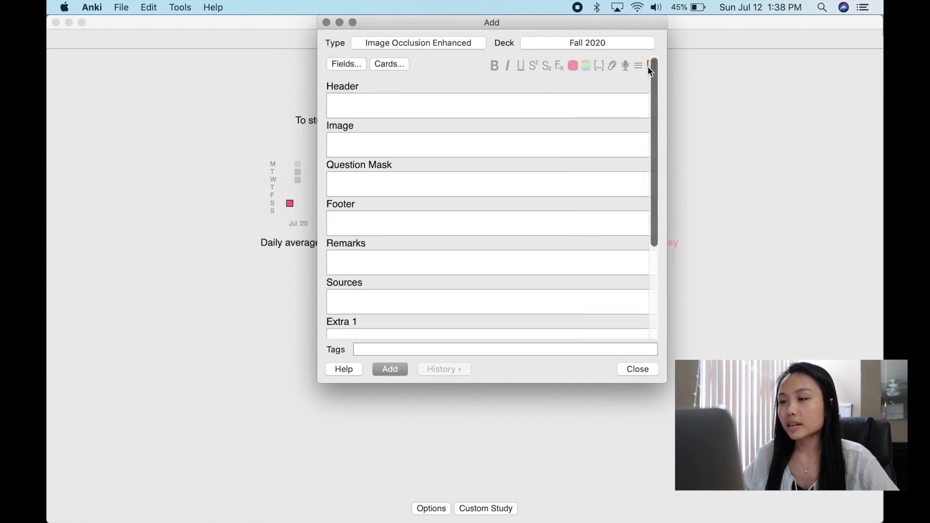
{"action": "left_click", "coordinate": [649, 69]}
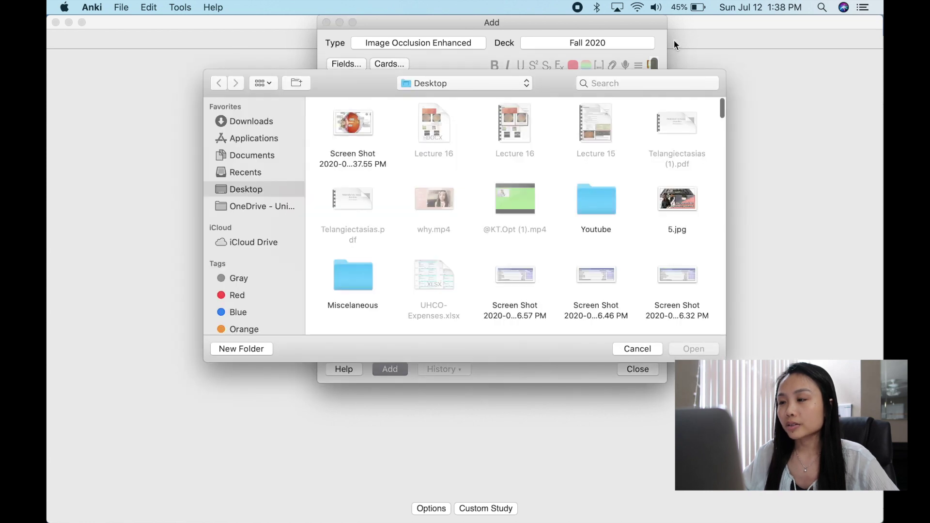
{"action": "double_click", "coordinate": [345, 122]}
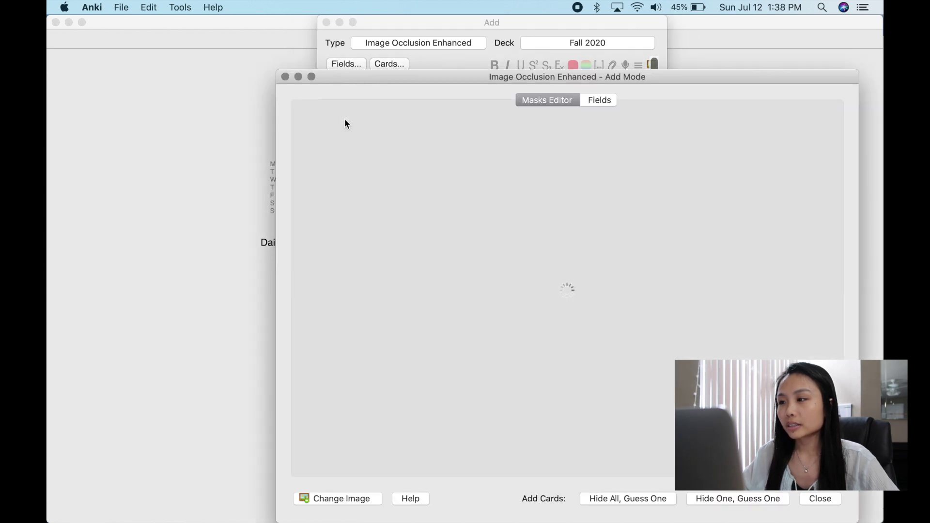
{"action": "left_click_drag", "start_coordinate": [391, 80], "coordinate": [304, 11]}
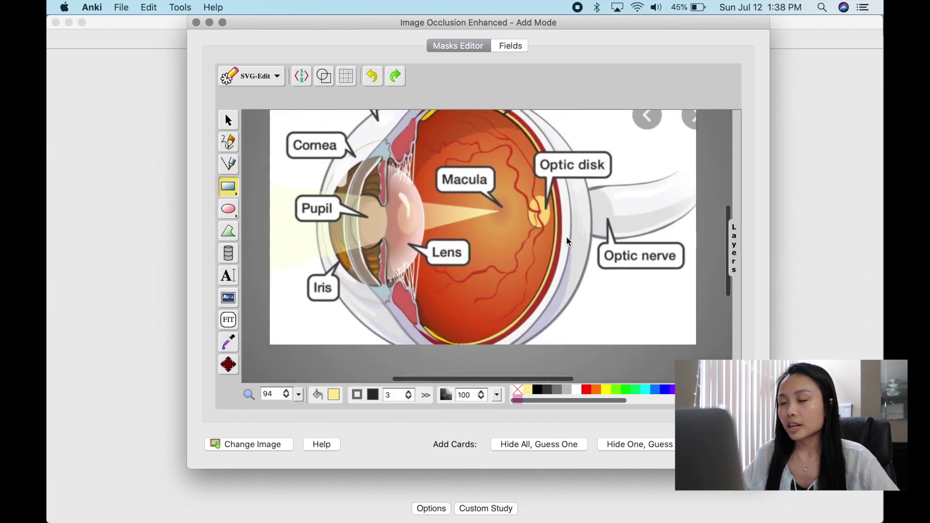
Cover the Cornea, Macula, Optic disk, Optic nerve, Iris and Lens labels with rectangles and add the cards as Hide All, Guess One.
{"action": "scroll", "coordinate": [495, 209], "scroll_direction": "up", "scroll_amount": 2}
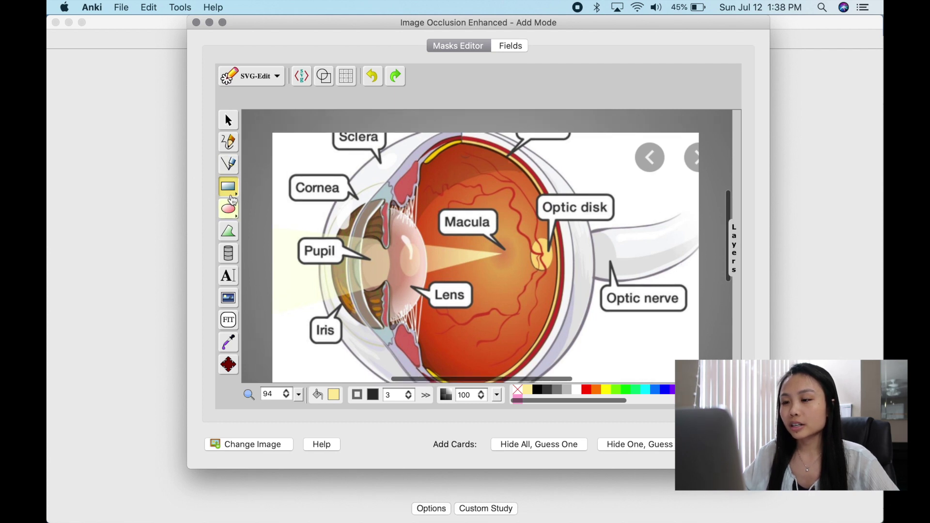
{"action": "left_click_drag", "start_coordinate": [283, 171], "coordinate": [361, 206]}
{"action": "left_click_drag", "start_coordinate": [439, 209], "coordinate": [507, 242]}
{"action": "left_click_drag", "start_coordinate": [535, 190], "coordinate": [622, 226]}
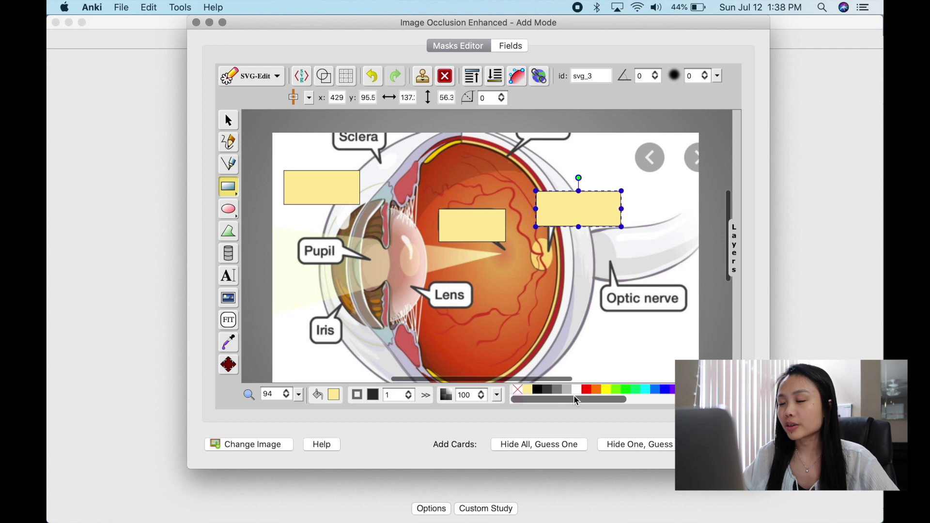
{"action": "left_click_drag", "start_coordinate": [595, 279], "coordinate": [698, 314]}
{"action": "left_click_drag", "start_coordinate": [302, 309], "coordinate": [369, 337]}
{"action": "left_click_drag", "start_coordinate": [421, 276], "coordinate": [482, 309]}
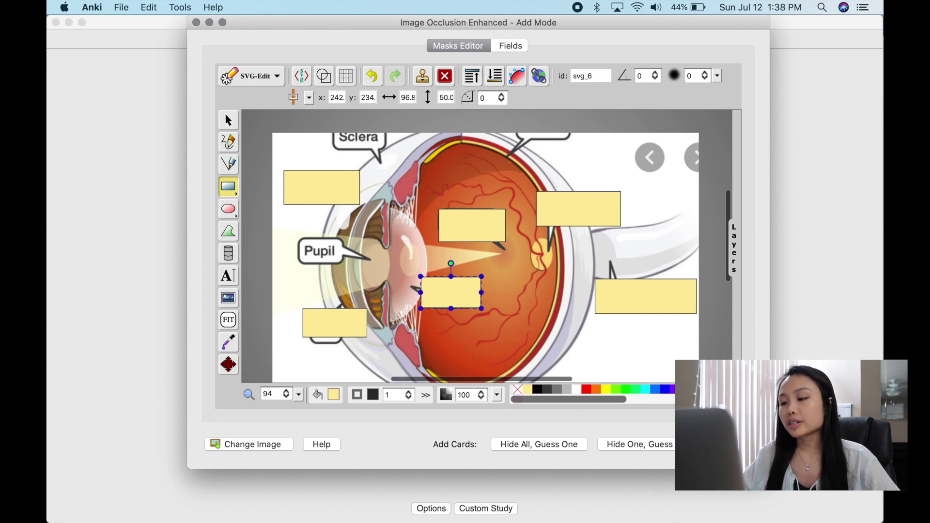
{"action": "left_click", "coordinate": [562, 449]}
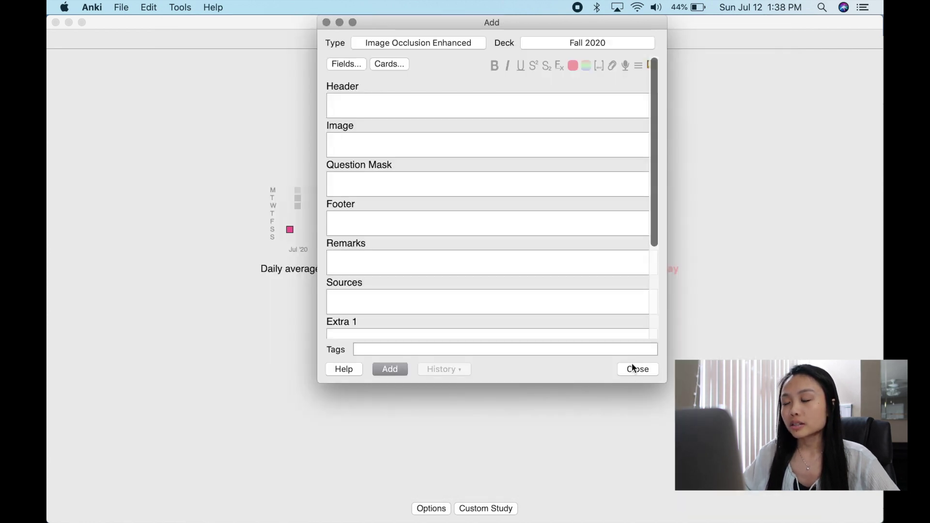
Close the note editor, bring up the Hide All, Guess One cards for study and delete their notes.
{"action": "left_click", "coordinate": [632, 367]}
{"action": "key", "text": "space"}
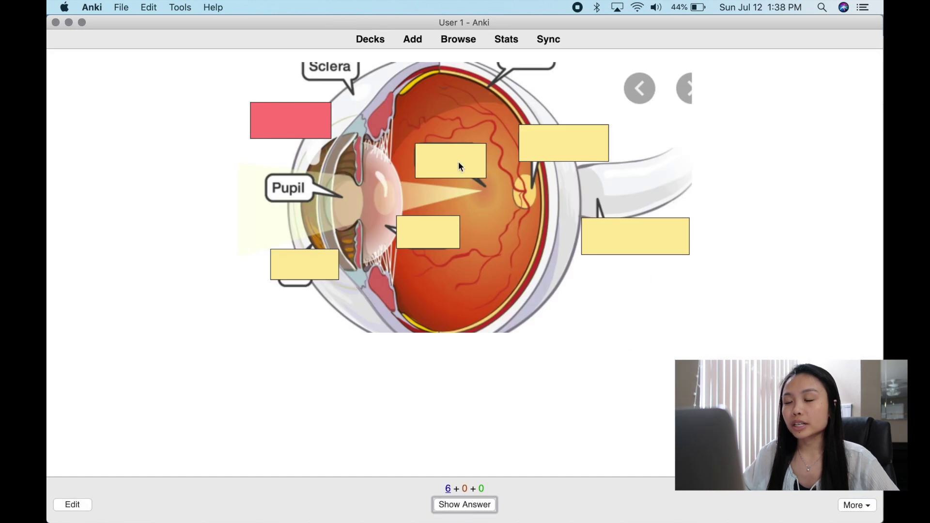
{"action": "key", "text": "super+BackSpace"}
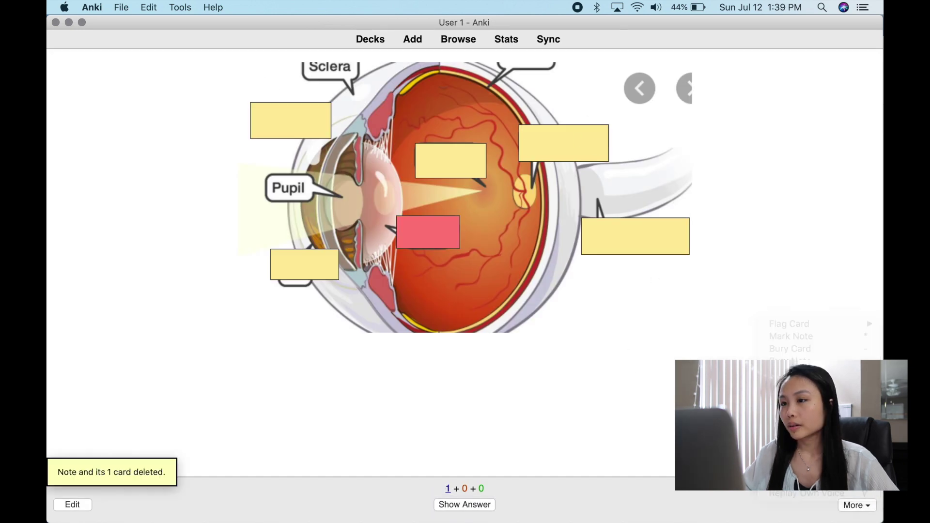
{"action": "key", "text": "super+BackSpace"}
Start another Image Occlusion Enhanced note and load the eye diagram screenshot from the Desktop again.
{"action": "left_click", "coordinate": [415, 40]}
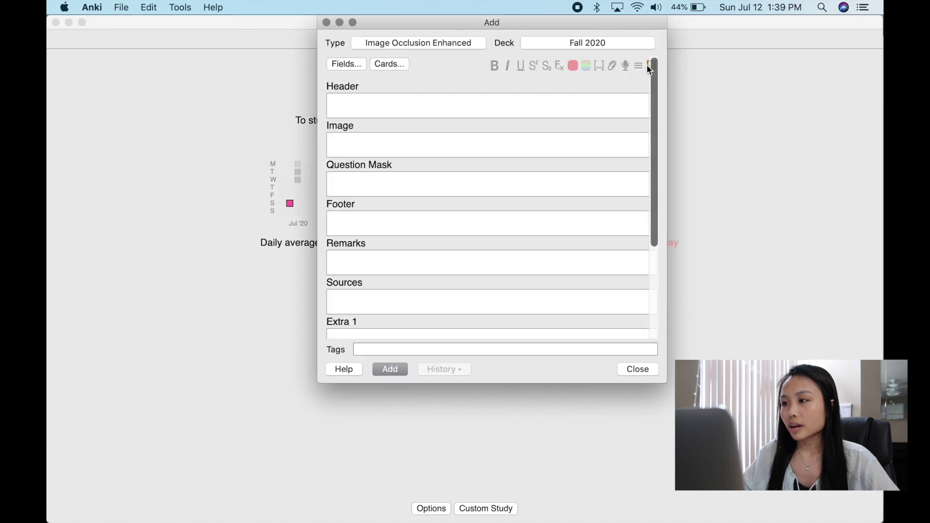
{"action": "left_click", "coordinate": [651, 66]}
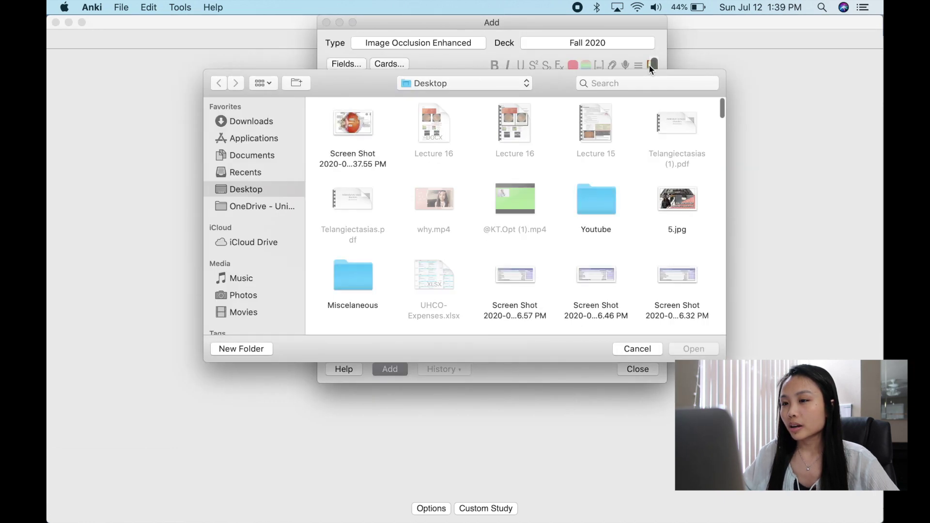
{"action": "double_click", "coordinate": [360, 135]}
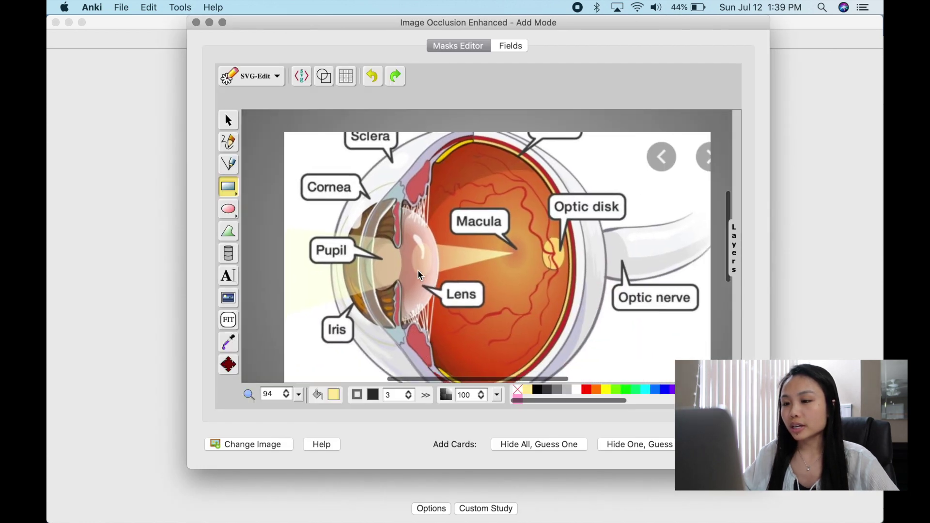
Cover the Pupil, Lens and Macula labels with rectangles and add the cards as Hide One, Guess One.
{"action": "left_click_drag", "start_coordinate": [305, 234], "coordinate": [366, 266]}
{"action": "mouse_move", "coordinate": [435, 278]}
{"action": "left_mouse_down"}
{"action": "mouse_move", "coordinate": [474, 290]}
{"action": "mouse_move", "coordinate": [488, 313]}
{"action": "left_mouse_up"}
{"action": "left_click_drag", "start_coordinate": [450, 205], "coordinate": [521, 238]}
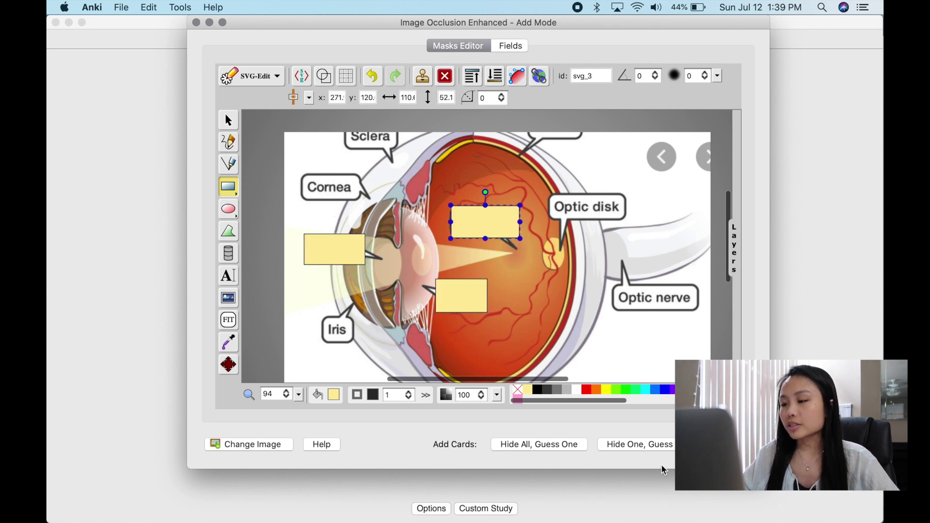
{"action": "left_click", "coordinate": [638, 446]}
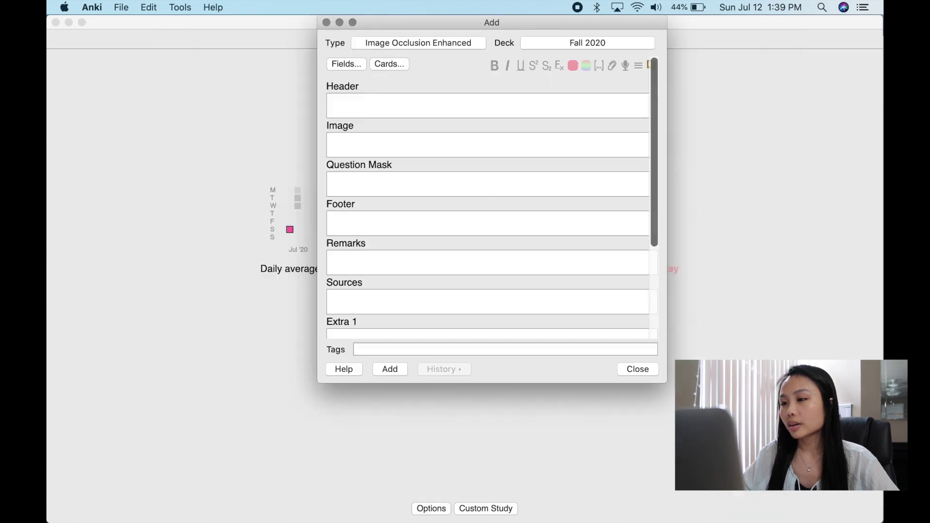
Close the note editor and study the Hide One, Guess One eye cards, revealing each answer and rating it.
{"action": "left_click", "coordinate": [656, 371]}
{"action": "key", "text": "s"}
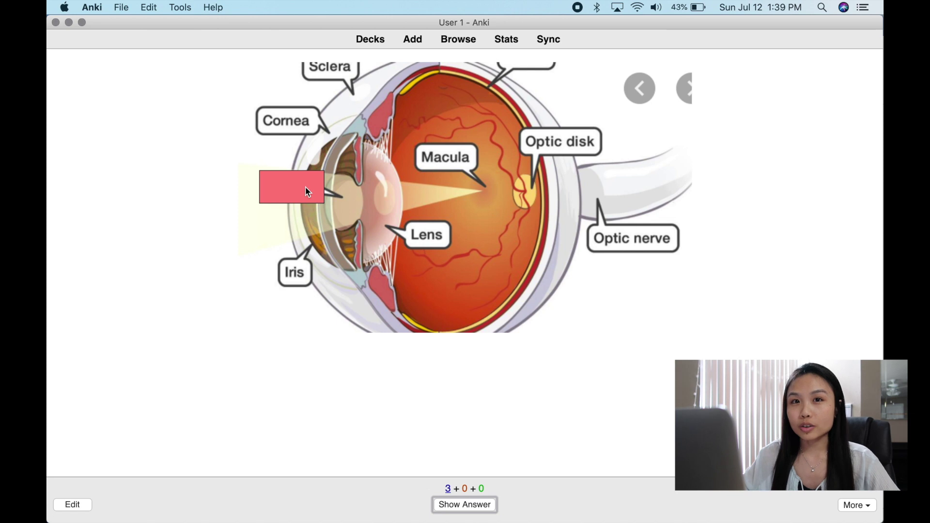
{"action": "key", "text": "space"}
{"action": "key", "text": "space"}
{"action": "key", "text": "space"}
{"action": "key", "text": "space"}
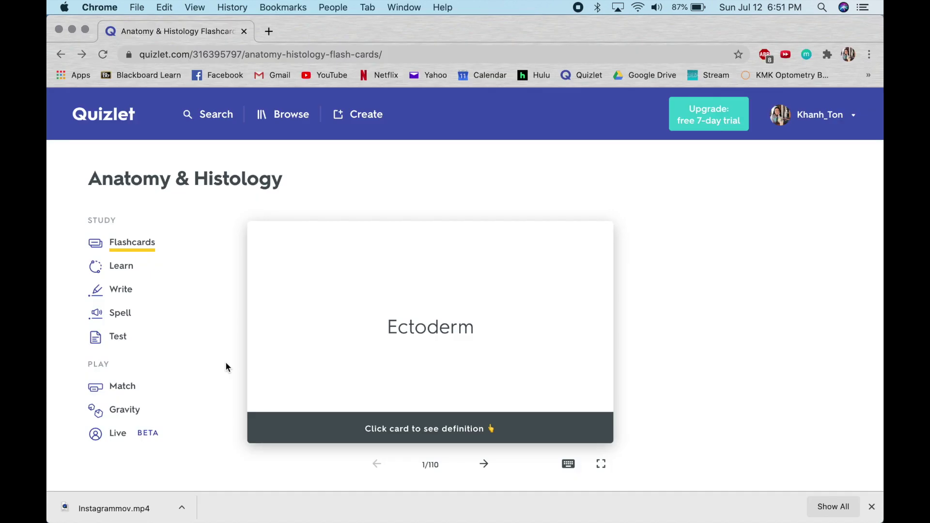
Copy the web address of the Anatomy & Histology Quizlet set and switch to Anki.
{"action": "scroll", "coordinate": [225, 362], "scroll_direction": "down", "scroll_amount": 2}
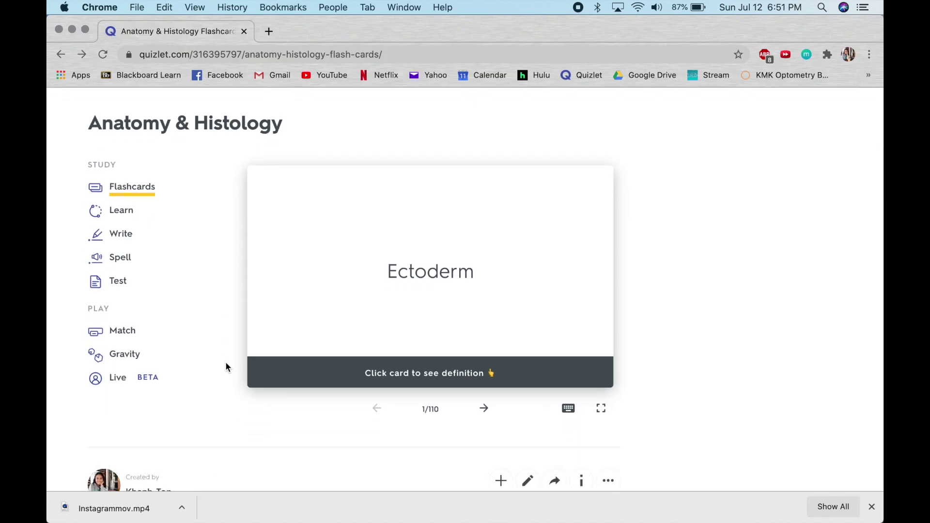
{"action": "left_click", "coordinate": [297, 58]}
{"action": "key", "text": "super+c"}
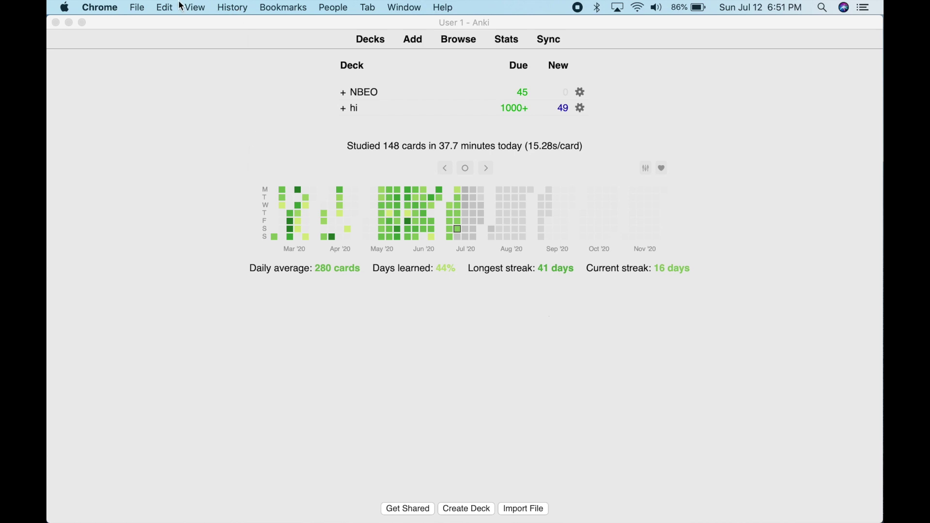
{"action": "left_click", "coordinate": [265, 104]}
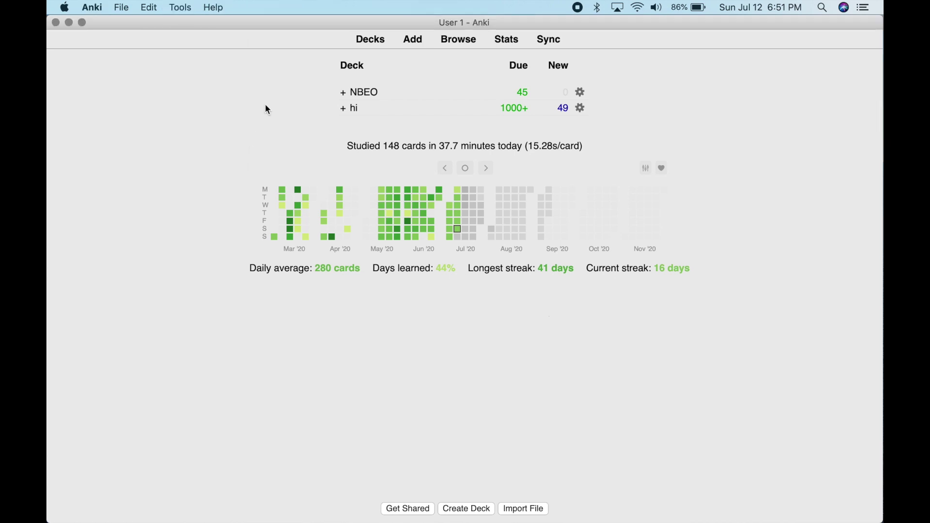
Import the Anatomy & Histology deck from Quizlet with the copied address, and close the importer.
{"action": "left_click", "coordinate": [173, 7]}
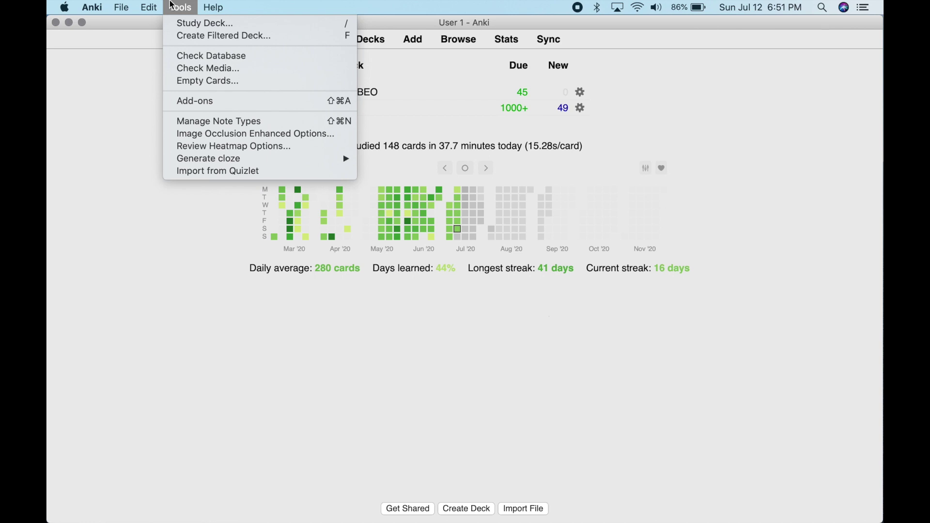
{"action": "left_click", "coordinate": [222, 169]}
{"action": "key", "text": "super+v"}
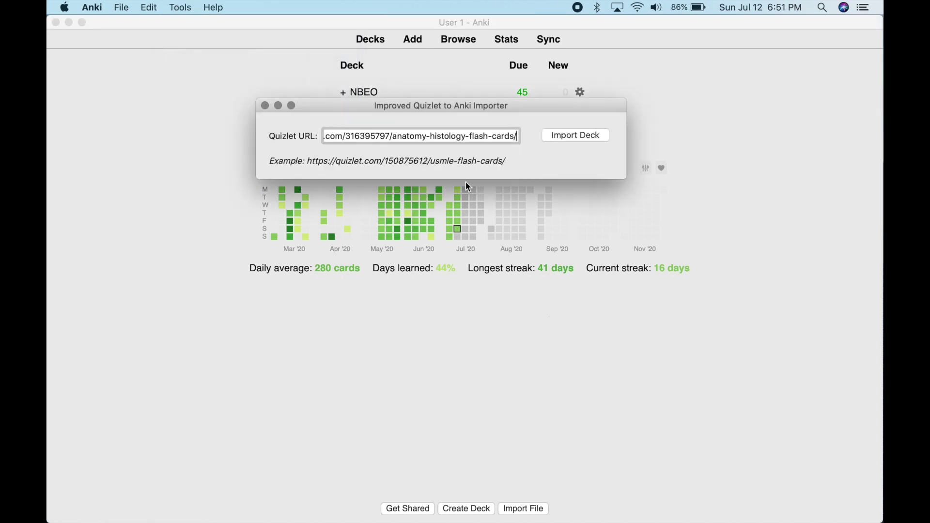
{"action": "left_click", "coordinate": [585, 137]}
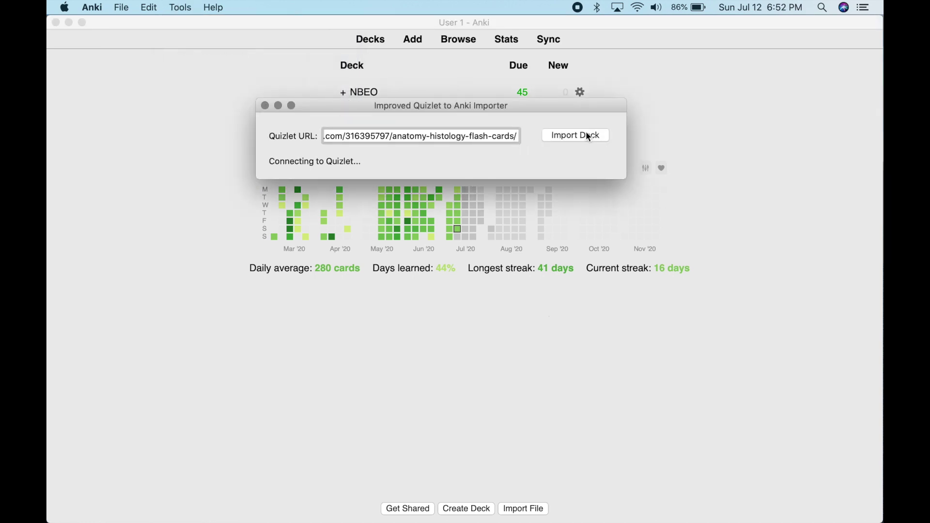
{"action": "left_click", "coordinate": [266, 106]}
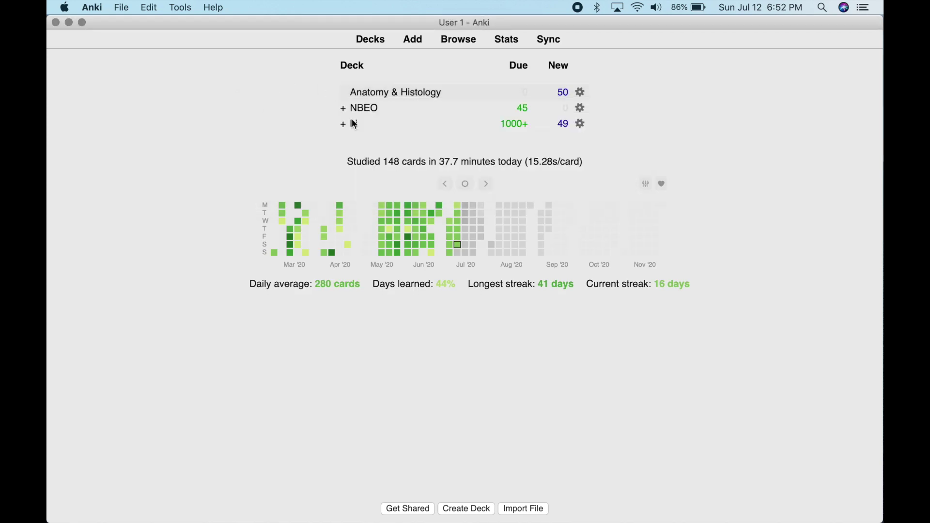
Start studying the imported Anatomy & Histology deck to view its first card, and return to the deck list.
{"action": "left_click", "coordinate": [367, 92]}
{"action": "key", "text": "s"}
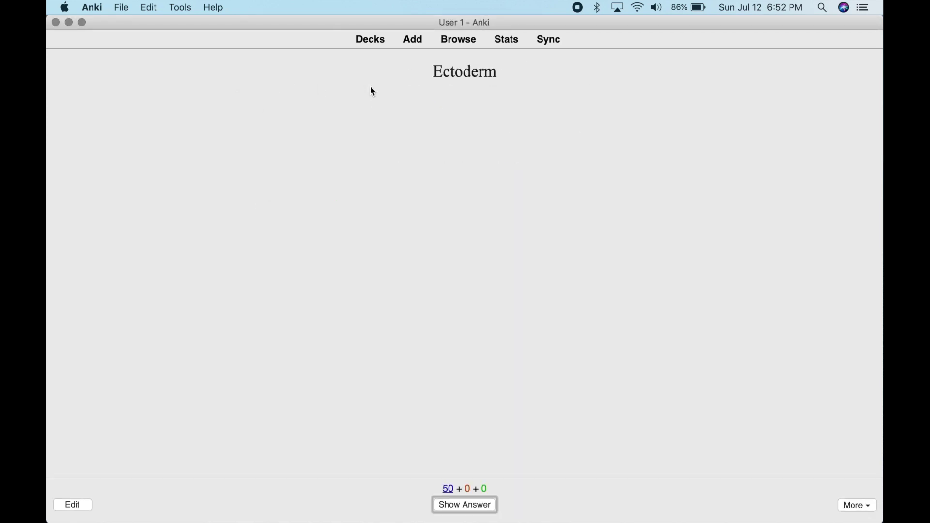
{"action": "left_click", "coordinate": [380, 48]}
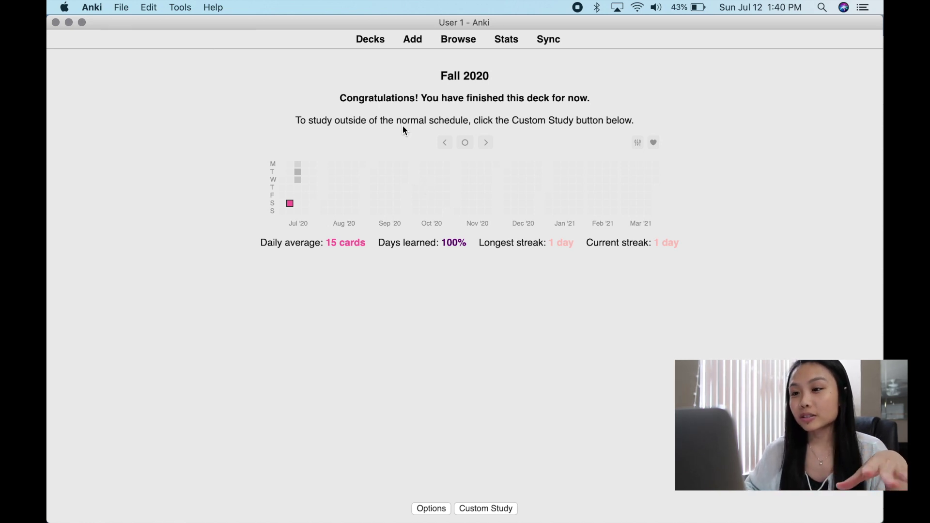
Start a new note, open the Basic card template editor from it and widen the editor window.
{"action": "left_click", "coordinate": [413, 45]}
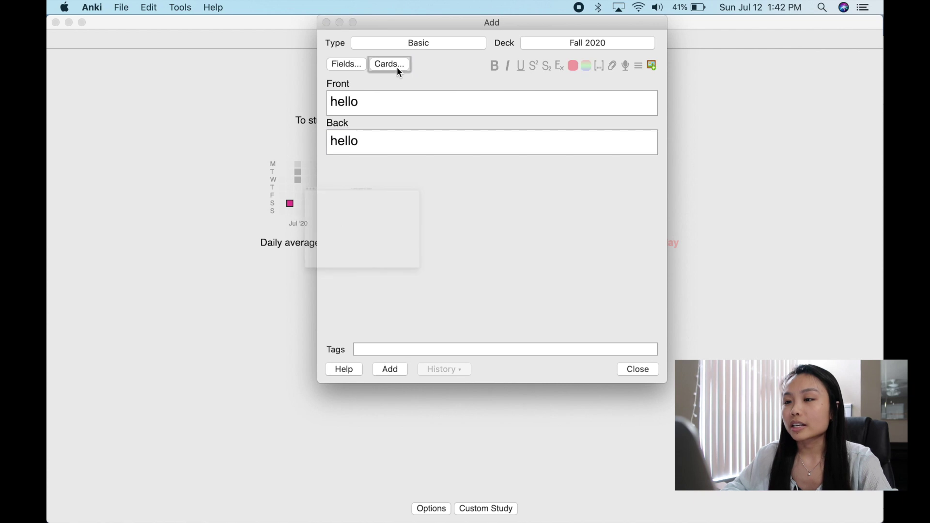
{"action": "left_click", "coordinate": [397, 67]}
{"action": "left_click_drag", "start_coordinate": [596, 151], "coordinate": [738, 157]}
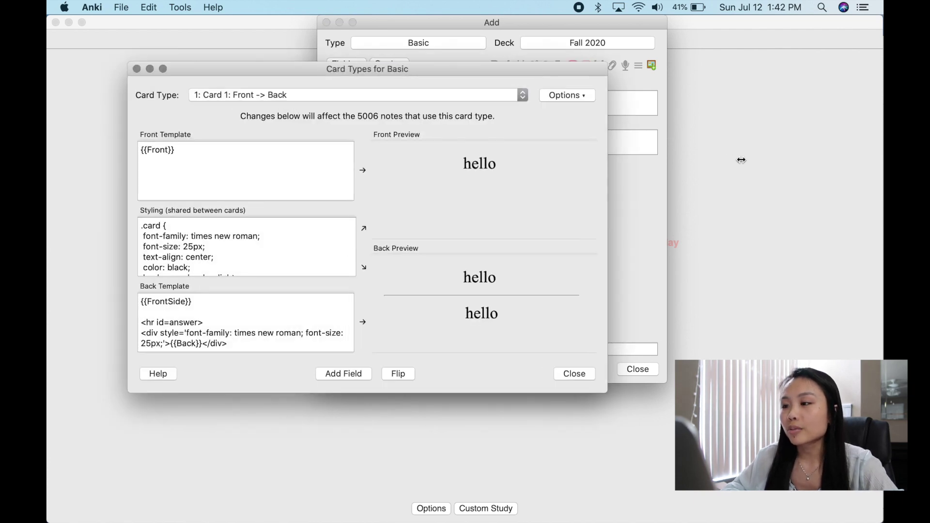
Change the font family in the shared card styling to arial.
{"action": "scroll", "coordinate": [294, 251], "scroll_direction": "down", "scroll_amount": 2}
{"action": "scroll", "coordinate": [294, 252], "scroll_direction": "up", "scroll_amount": 2}
{"action": "left_click_drag", "start_coordinate": [191, 236], "coordinate": [257, 236]}
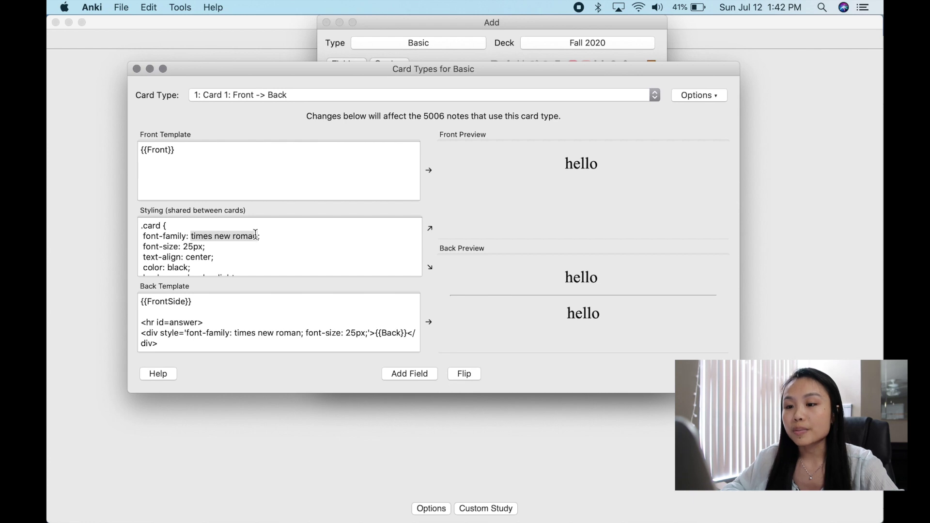
{"action": "type", "text": "arial"}
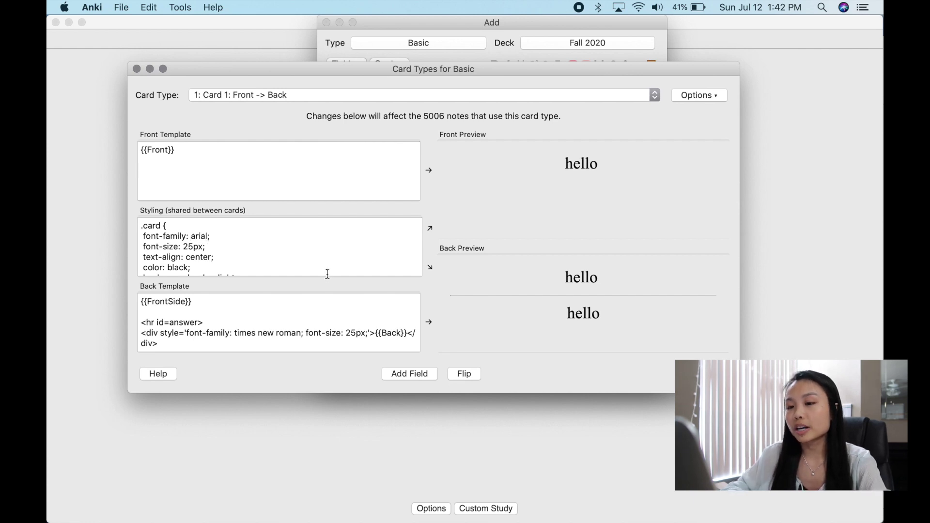
Set the font family in the card styling back to times new roman.
{"action": "key", "text": "BackSpace"}
{"action": "key", "text": "BackSpace"}
{"action": "key", "text": "BackSpace"}
{"action": "key", "text": "BackSpace"}
{"action": "key", "text": "BackSpace"}
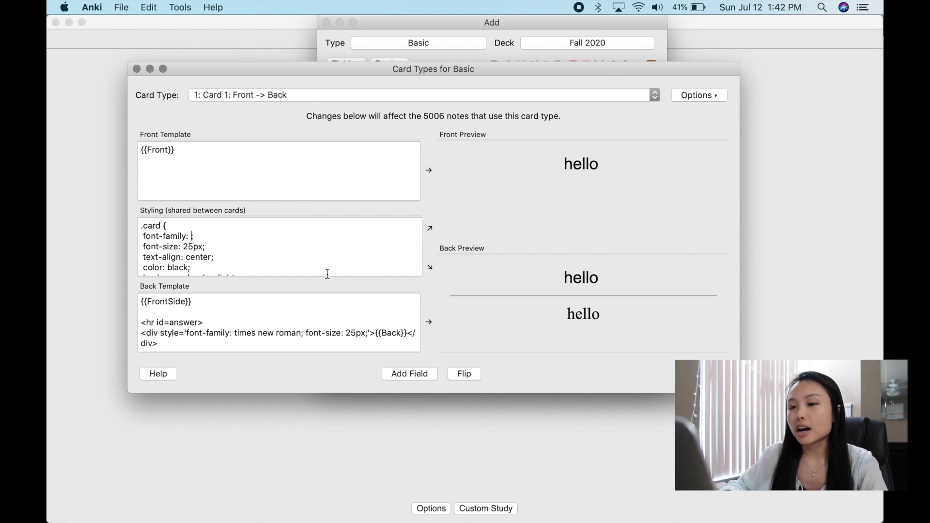
{"action": "type", "text": "times"}
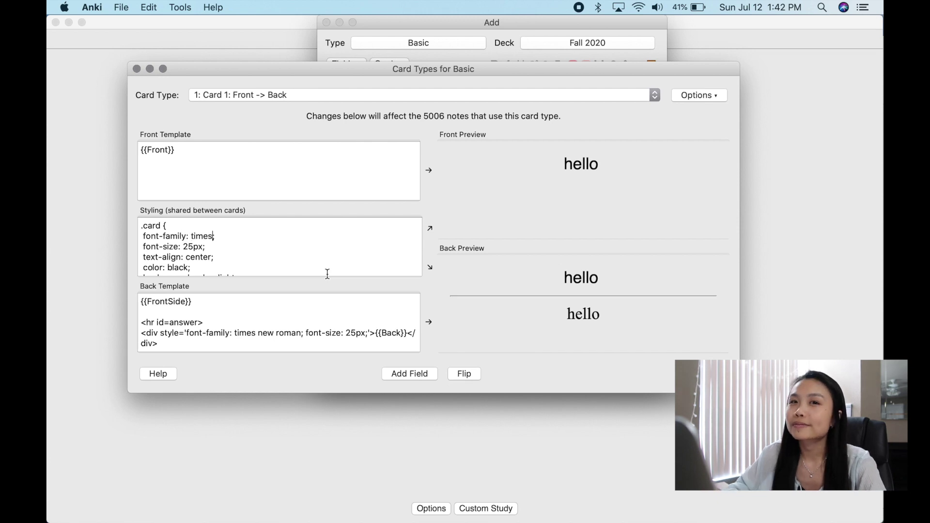
{"action": "key", "text": "Return"}
{"action": "key", "text": "BackSpace"}
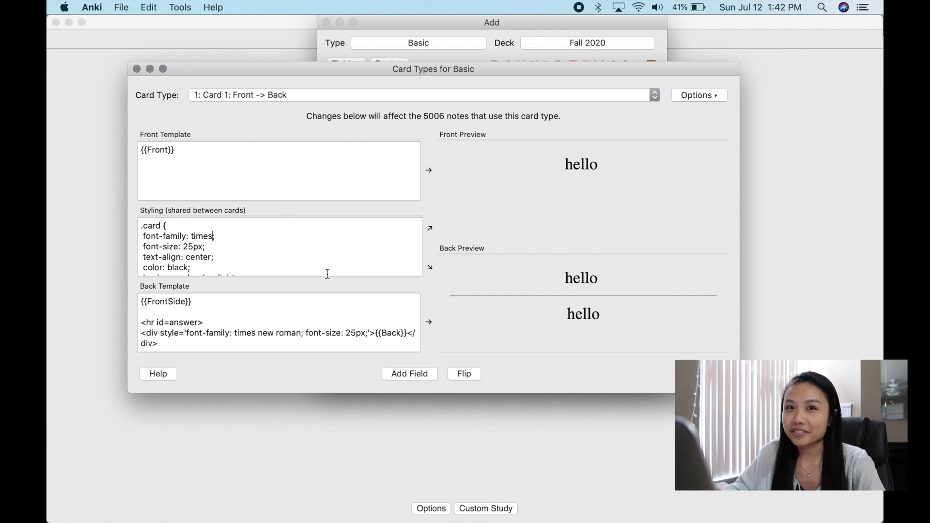
{"action": "type", "text": "new roman"}
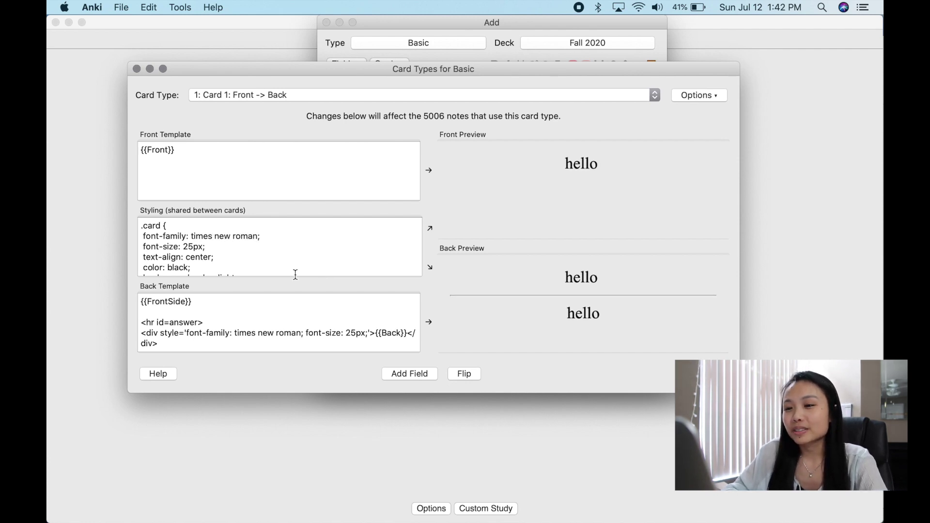
Try font sizes of 10, 15 and 20px in the card styling and set the size back to 25px.
{"action": "scroll", "coordinate": [244, 261], "scroll_direction": "down", "scroll_amount": 1}
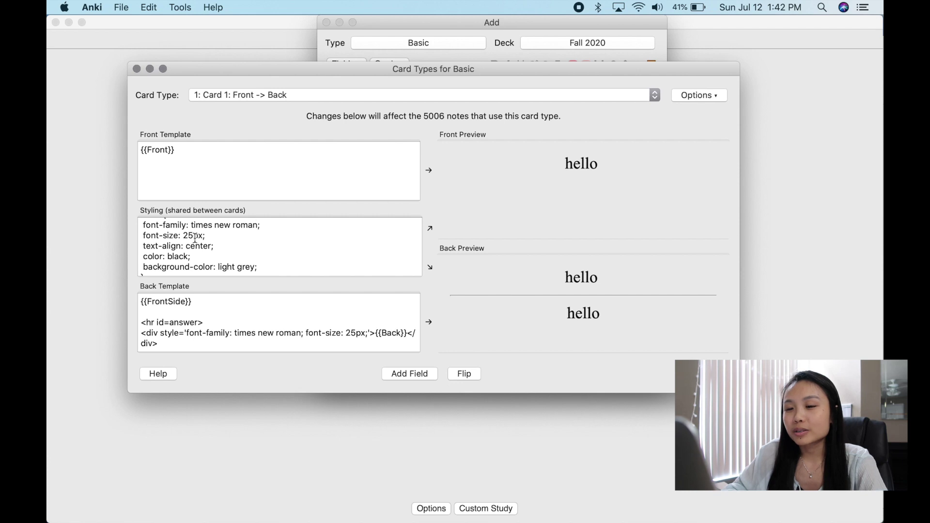
{"action": "left_click_drag", "start_coordinate": [194, 238], "coordinate": [185, 237]}
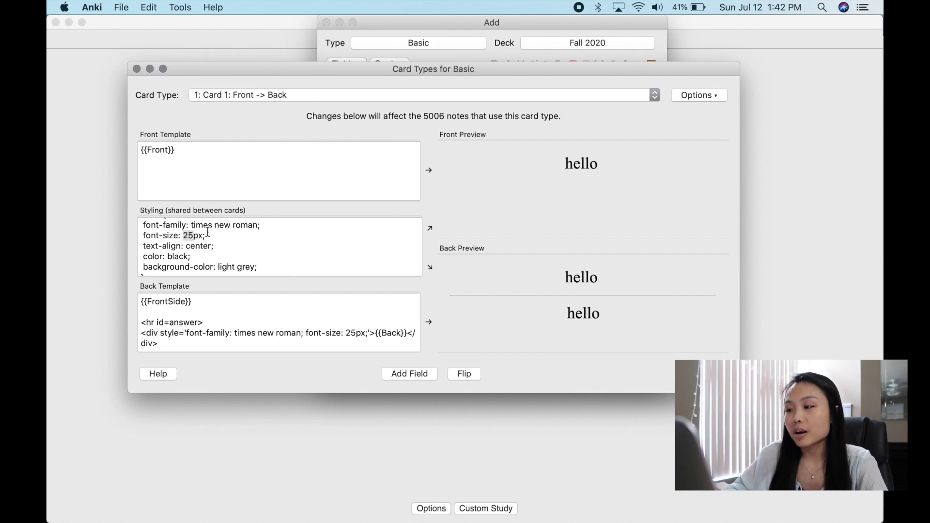
{"action": "type", "text": "1"}
{"action": "type", "text": "5"}
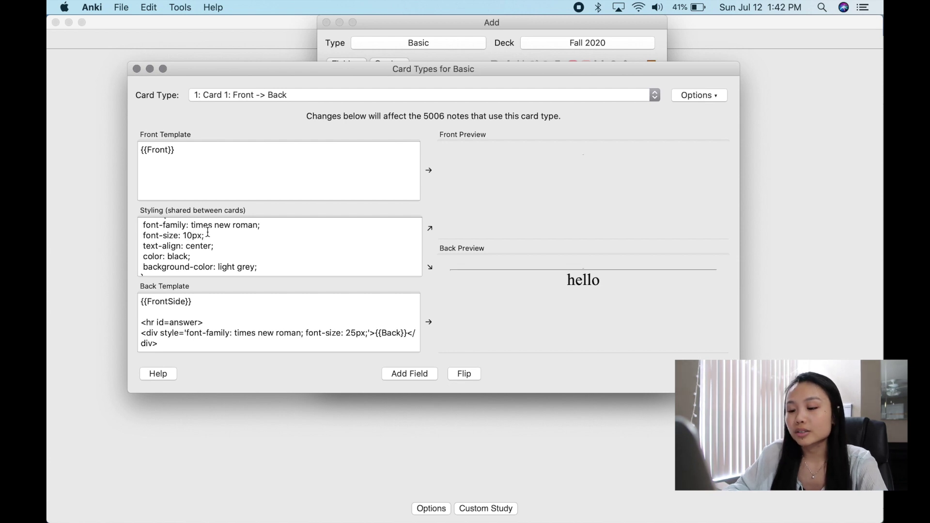
{"action": "key", "text": "BackSpace"}
{"action": "key", "text": "BackSpace"}
{"action": "type", "text": "20"}
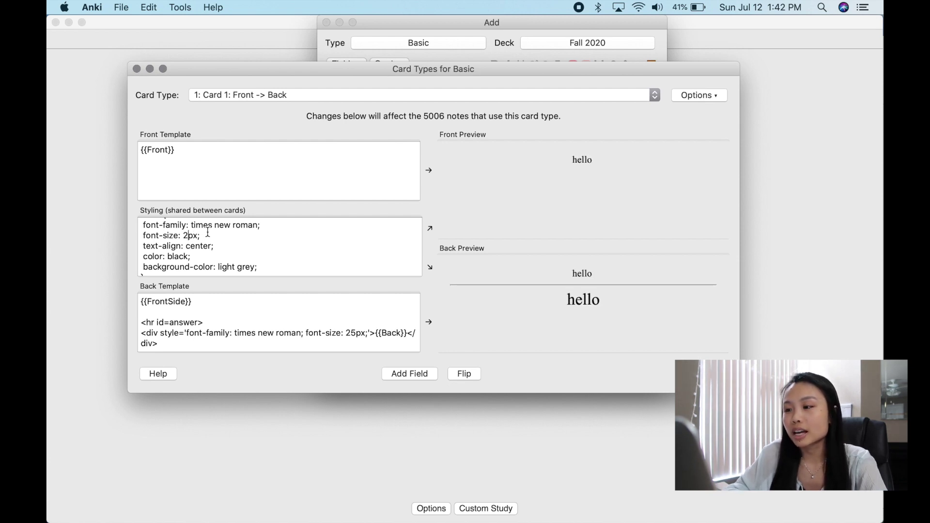
{"action": "key", "text": "BackSpace"}
{"action": "type", "text": "5"}
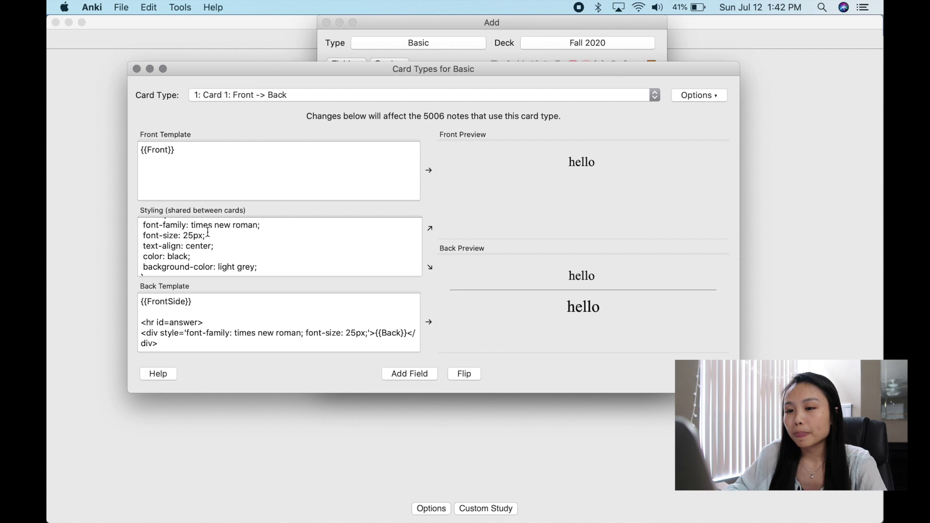
Change the text alignment in the card styling to left.
{"action": "scroll", "coordinate": [206, 240], "scroll_direction": "up", "scroll_amount": 1}
{"action": "scroll", "coordinate": [201, 254], "scroll_direction": "down", "scroll_amount": 2}
{"action": "scroll", "coordinate": [201, 254], "scroll_direction": "up", "scroll_amount": 2}
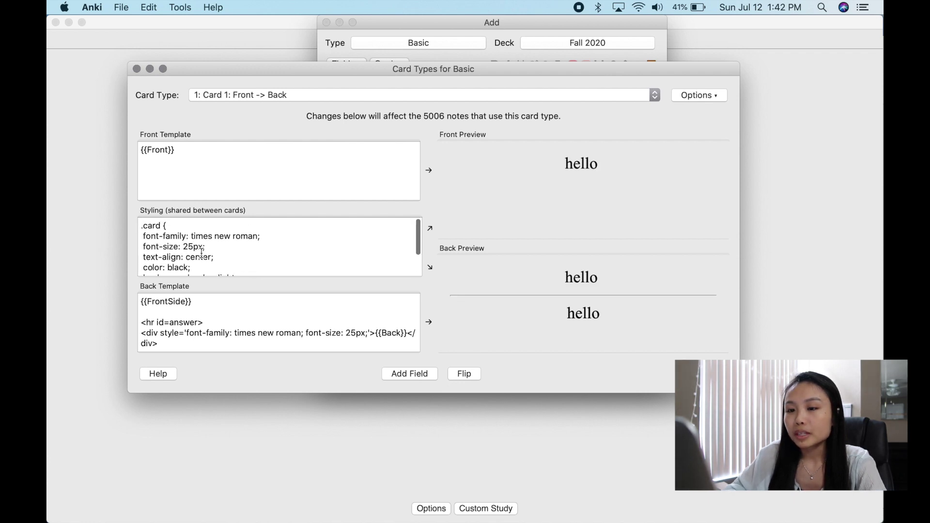
{"action": "double_click", "coordinate": [198, 258]}
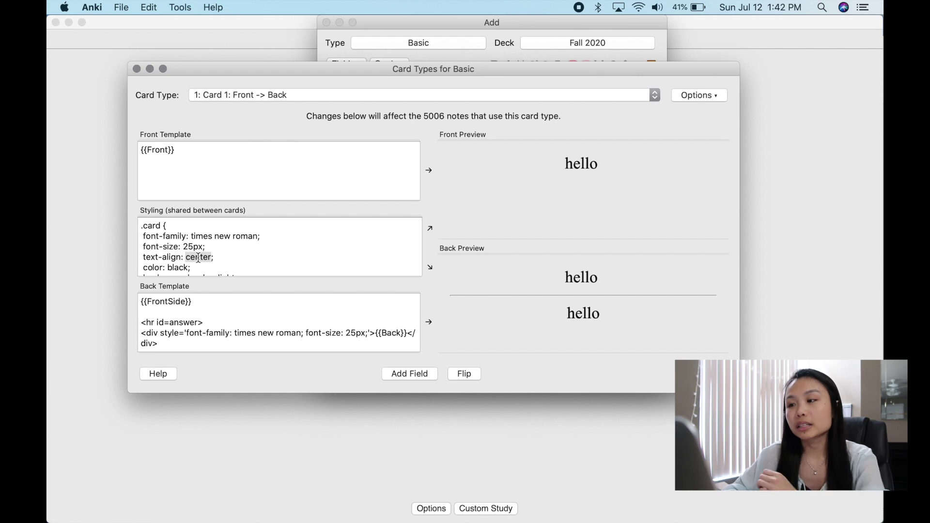
{"action": "type", "text": "left"}
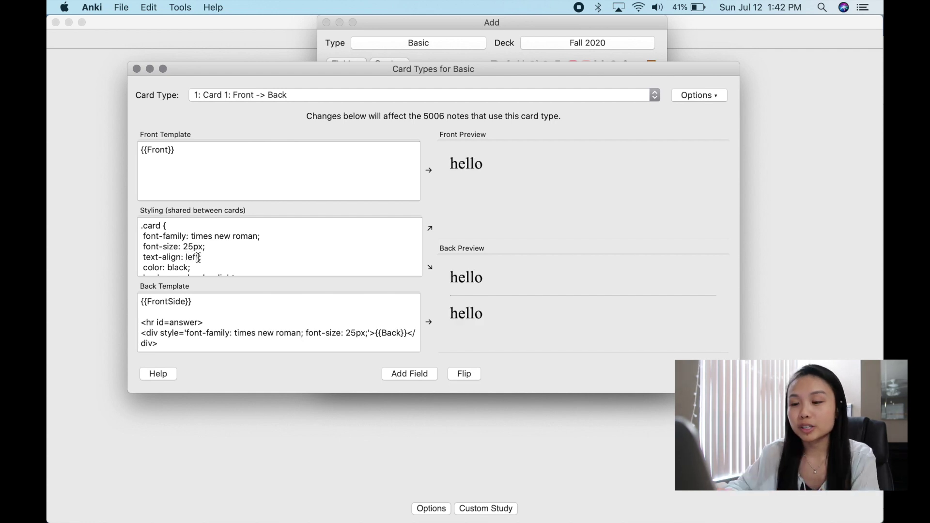
Replace the text-align value in the card styling with right.
{"action": "key", "text": "BackSpace"}
{"action": "key", "text": "BackSpace"}
{"action": "key", "text": "BackSpace"}
{"action": "key", "text": "BackSpace"}
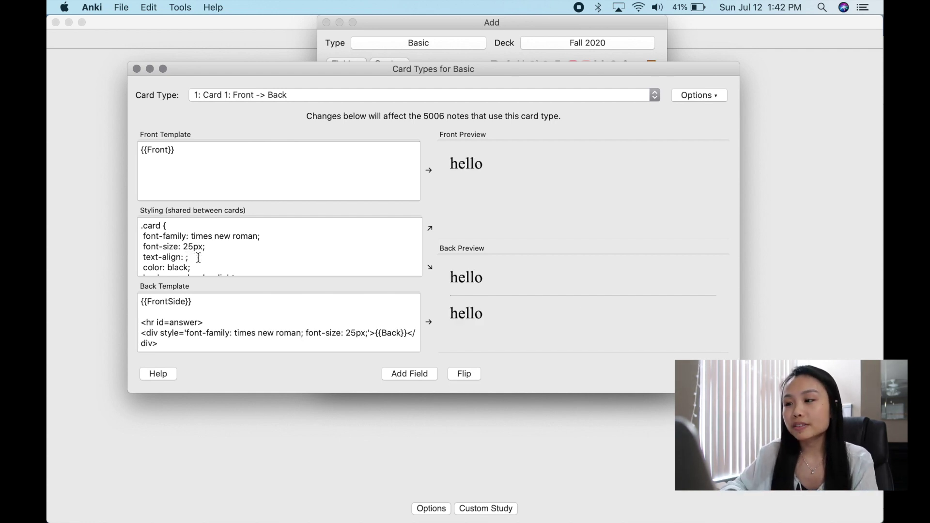
{"action": "type", "text": "right"}
Set the card styling's text alignment back to center.
{"action": "key", "text": "BackSpace"}
{"action": "key", "text": "BackSpace"}
{"action": "key", "text": "BackSpace"}
{"action": "key", "text": "BackSpace"}
{"action": "key", "text": "BackSpace"}
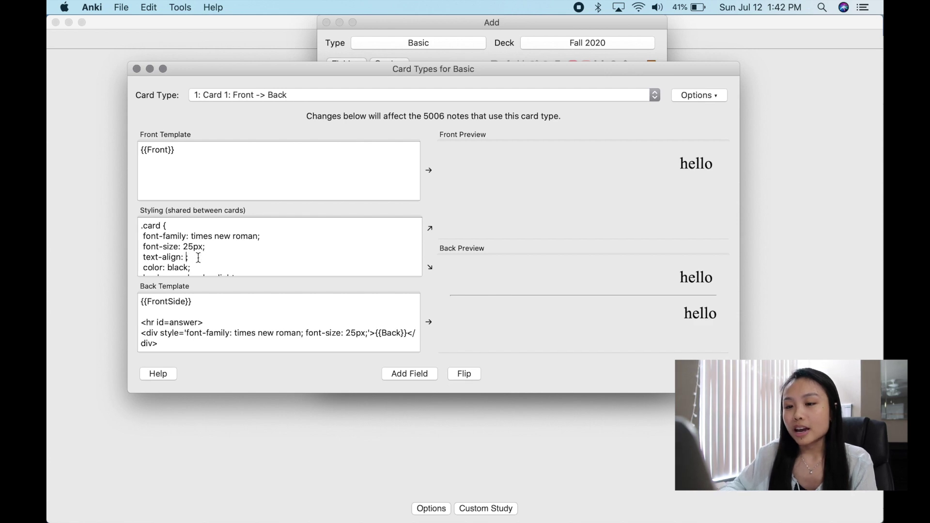
{"action": "type", "text": "center"}
Change the text color in the card styling to pink.
{"action": "scroll", "coordinate": [198, 257], "scroll_direction": "down", "scroll_amount": 2}
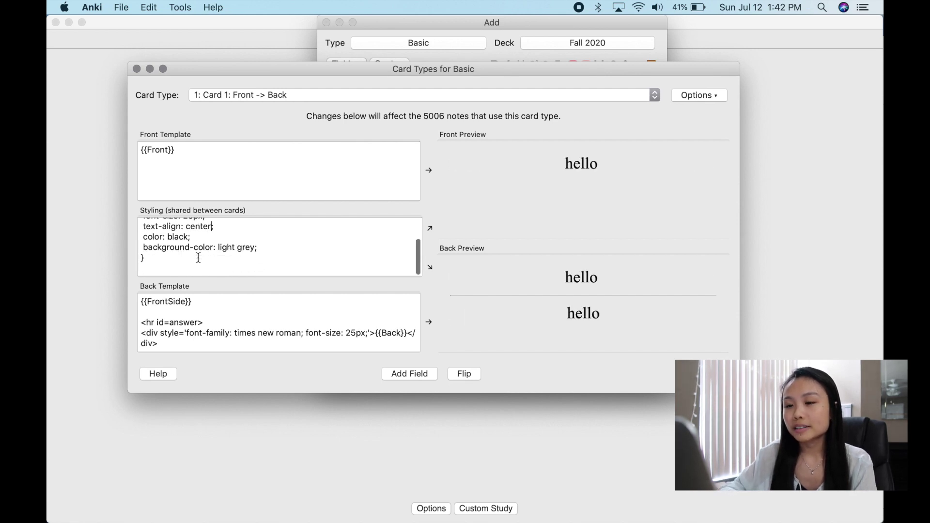
{"action": "scroll", "coordinate": [188, 249], "scroll_direction": "up", "scroll_amount": 2}
{"action": "double_click", "coordinate": [178, 257]}
{"action": "type", "text": "pink"}
Replace the text color in the card styling with red.
{"action": "key", "text": "BackSpace"}
{"action": "key", "text": "BackSpace"}
{"action": "key", "text": "BackSpace"}
{"action": "key", "text": "BackSpace"}
{"action": "type", "text": "red"}
Set the card styling's text color back to black.
{"action": "key", "text": "BackSpace"}
{"action": "key", "text": "BackSpace"}
{"action": "key", "text": "BackSpace"}
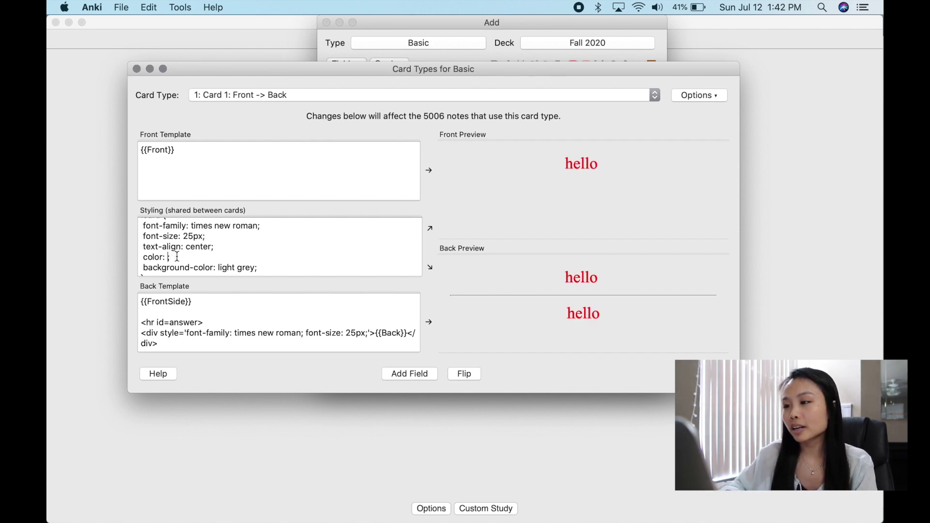
{"action": "type", "text": "black"}
Change the background color in the card styling to blue.
{"action": "scroll", "coordinate": [216, 262], "scroll_direction": "down", "scroll_amount": 2}
{"action": "left_click_drag", "start_coordinate": [255, 248], "coordinate": [218, 247]}
{"action": "type", "text": "l"}
{"action": "key", "text": "BackSpace"}
{"action": "type", "text": "blue"}
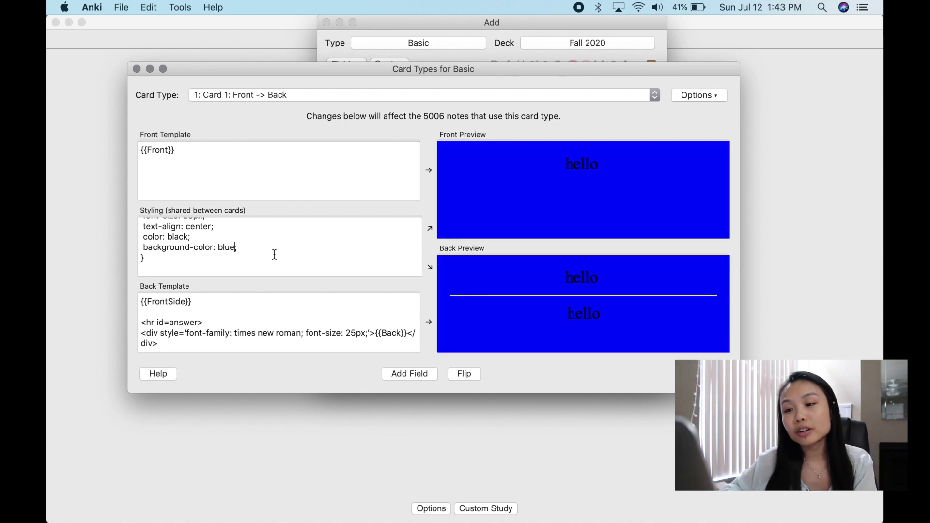
Replace the card styling's background color with pink.
{"action": "key", "text": "BackSpace"}
{"action": "key", "text": "BackSpace"}
{"action": "key", "text": "BackSpace"}
{"action": "key", "text": "BackSpace"}
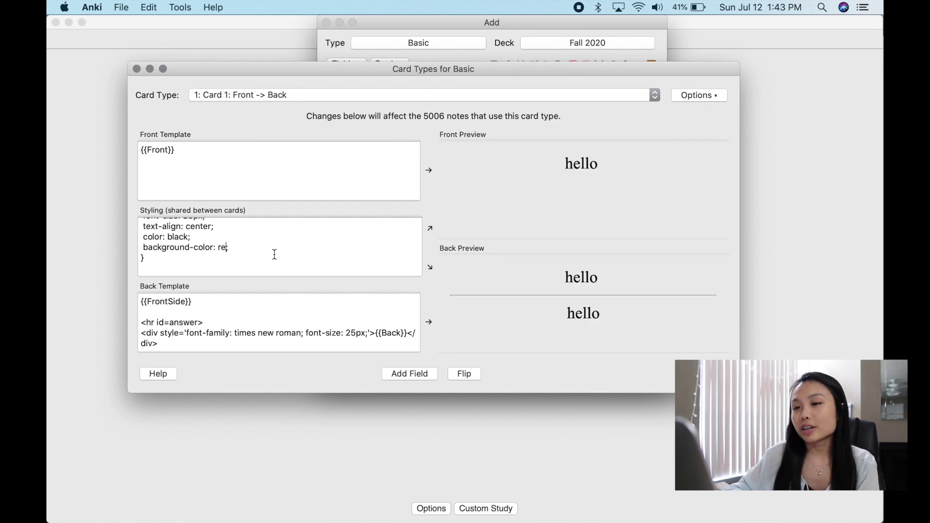
{"action": "type", "text": "pink"}
Try white as the background color in the card styling.
{"action": "key", "text": "BackSpace"}
{"action": "key", "text": "BackSpace"}
{"action": "key", "text": "BackSpace"}
{"action": "key", "text": "BackSpace"}
{"action": "type", "text": "white"}
Set the background color in the card styling back to light grey.
{"action": "key", "text": "BackSpace"}
{"action": "key", "text": "BackSpace"}
{"action": "key", "text": "BackSpace"}
{"action": "key", "text": "BackSpace"}
{"action": "key", "text": "BackSpace"}
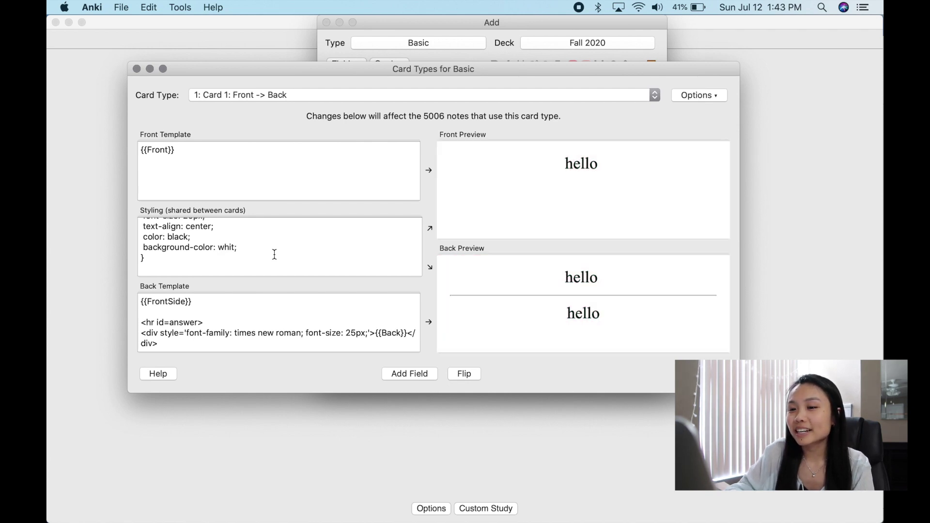
{"action": "type", "text": "light grey"}
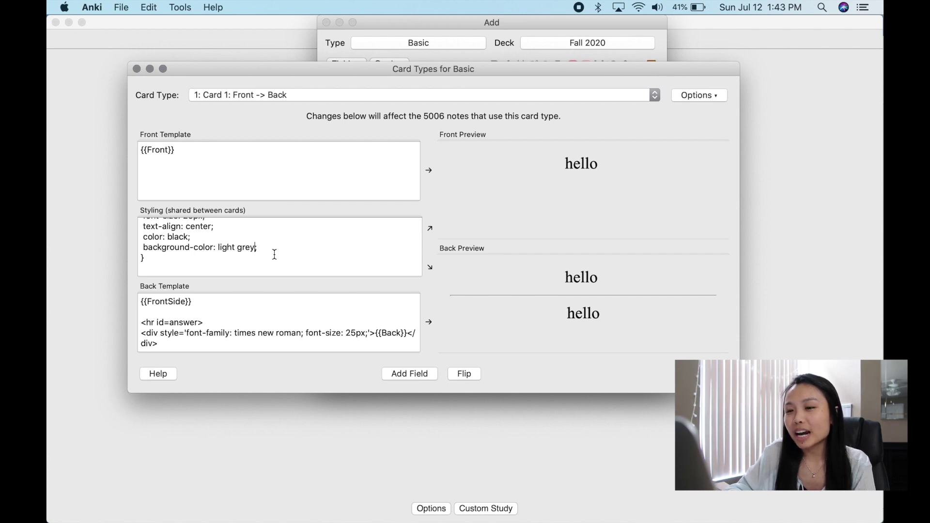
Look through the card styling and the answer formatting code in the back template.
{"action": "scroll", "coordinate": [367, 325], "scroll_direction": "down", "scroll_amount": 2}
{"action": "scroll", "coordinate": [367, 324], "scroll_direction": "up", "scroll_amount": 2}
{"action": "scroll", "coordinate": [361, 270], "scroll_direction": "up", "scroll_amount": 2}
{"action": "scroll", "coordinate": [363, 263], "scroll_direction": "down", "scroll_amount": 2}
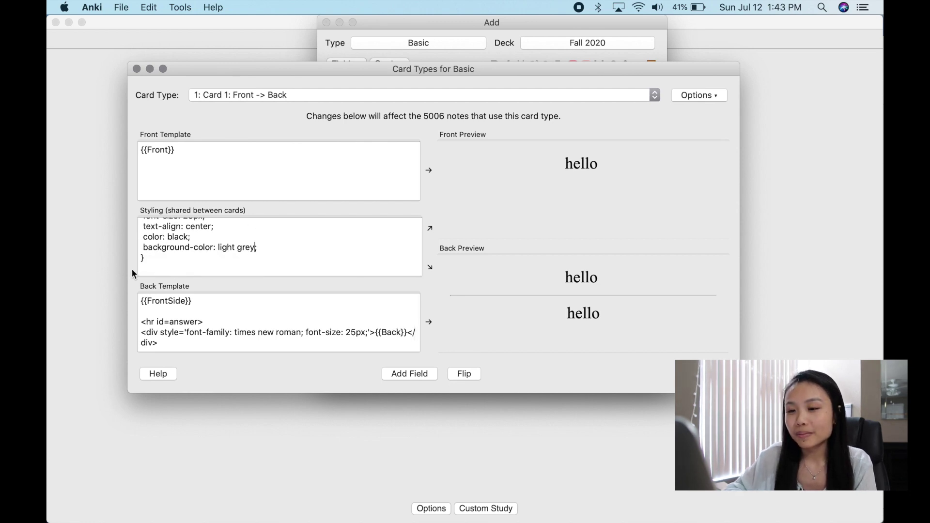
{"action": "scroll", "coordinate": [210, 332], "scroll_direction": "down", "scroll_amount": 1}
{"action": "scroll", "coordinate": [210, 331], "scroll_direction": "down", "scroll_amount": 2}
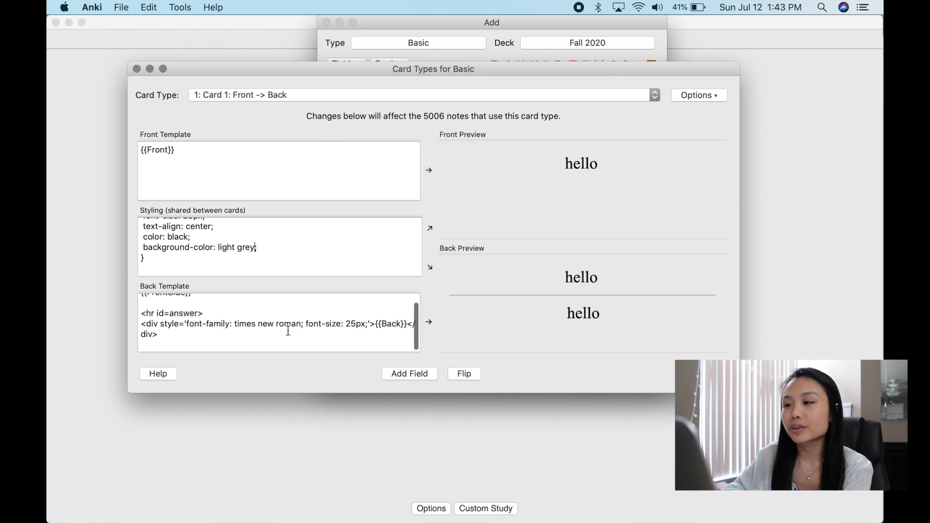
{"action": "scroll", "coordinate": [391, 348], "scroll_direction": "down", "scroll_amount": 1}
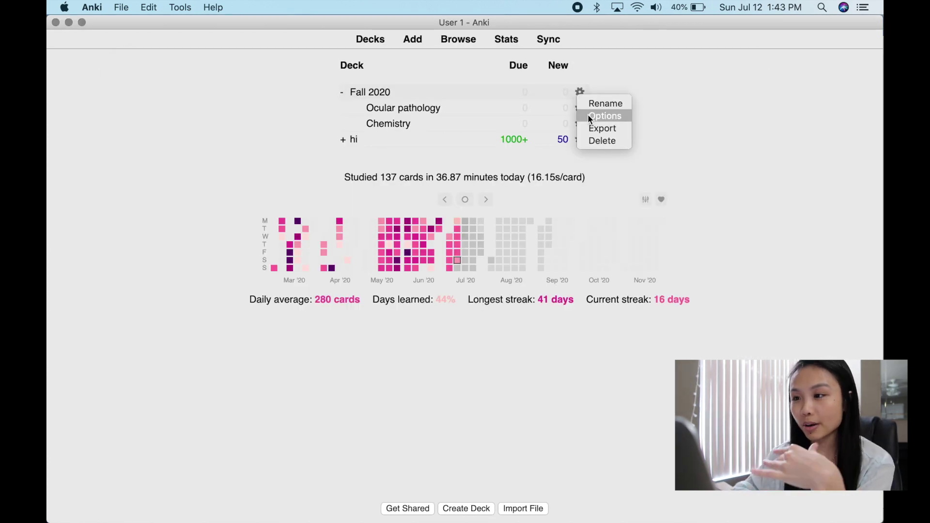
Open the Fall 2020 deck's options and examine the new-card learning steps, order, daily limit and graduating interval.
{"action": "left_click", "coordinate": [588, 114]}
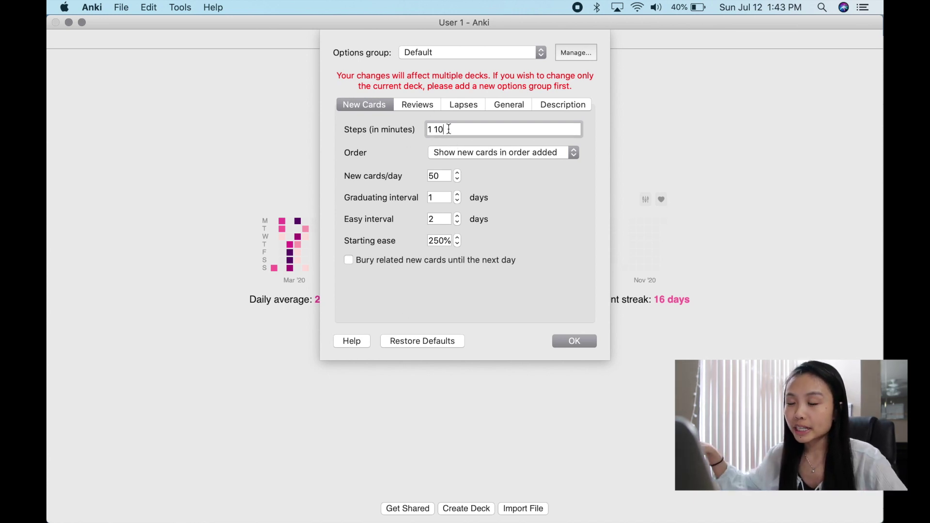
{"action": "left_click_drag", "start_coordinate": [449, 129], "coordinate": [423, 128]}
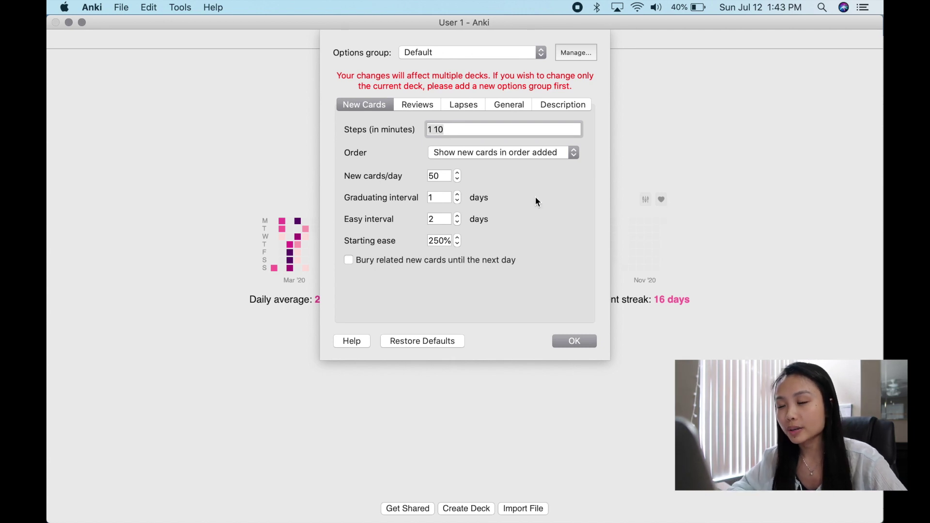
{"action": "left_click", "coordinate": [486, 153]}
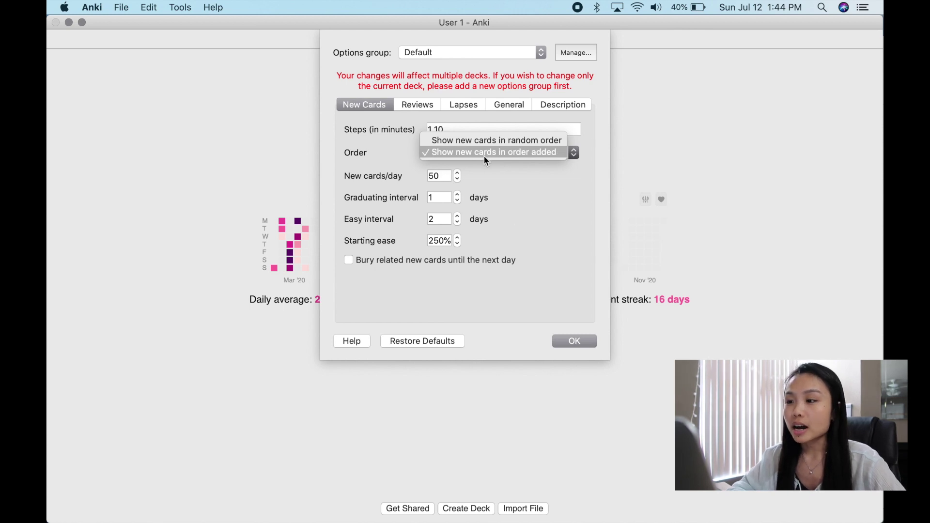
{"action": "left_click", "coordinate": [521, 246]}
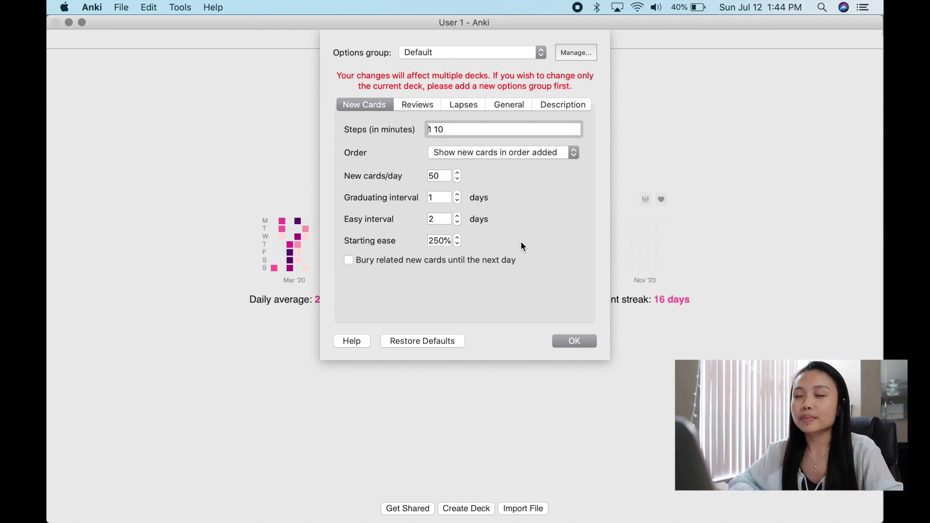
{"action": "left_click", "coordinate": [444, 176]}
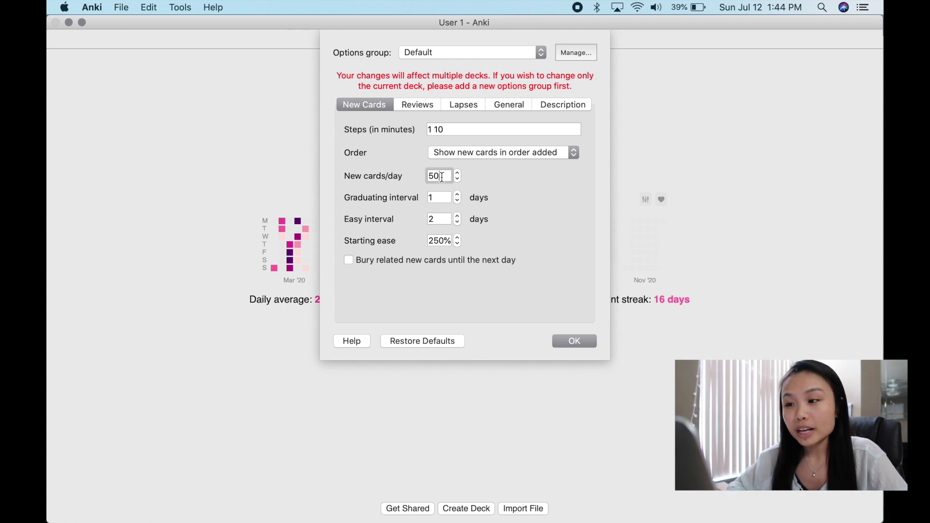
{"action": "left_click_drag", "start_coordinate": [447, 176], "coordinate": [416, 176]}
{"action": "key", "text": "Tab"}
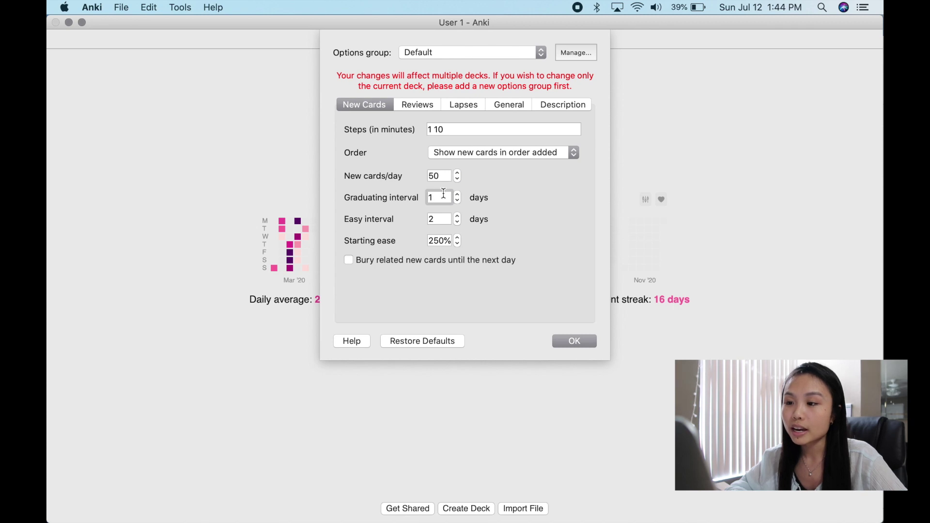
Examine the deck's review settings, especially the maximum reviews per day and the maximum interval.
{"action": "left_click", "coordinate": [417, 105]}
{"action": "left_click_drag", "start_coordinate": [472, 129], "coordinate": [436, 131]}
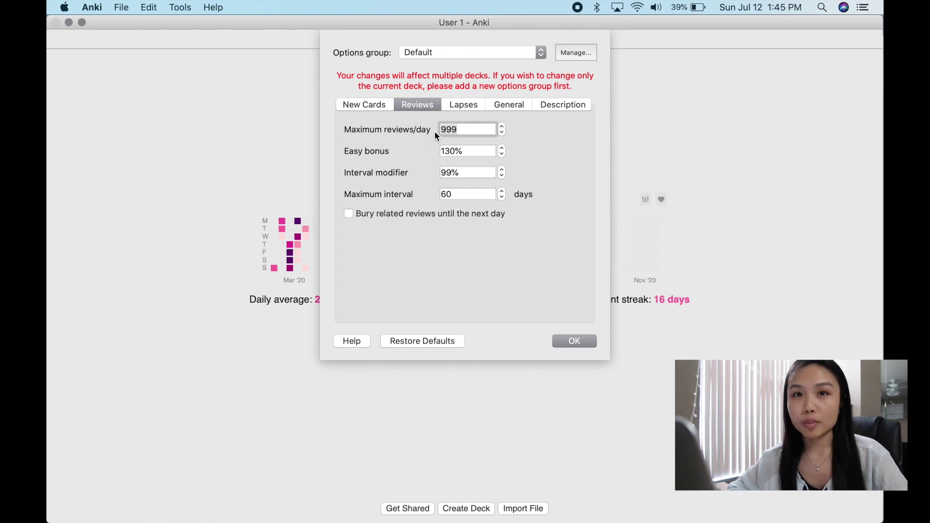
{"action": "left_click", "coordinate": [460, 129]}
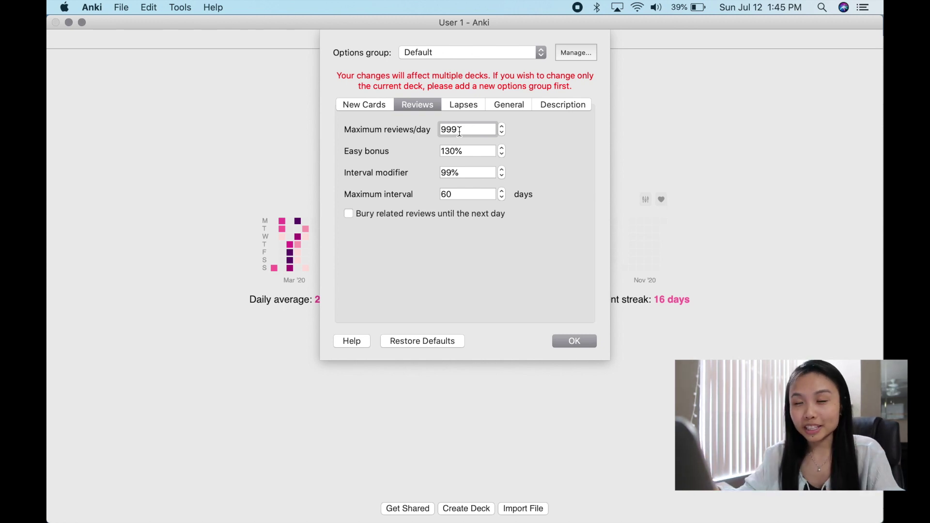
{"action": "left_click", "coordinate": [471, 198]}
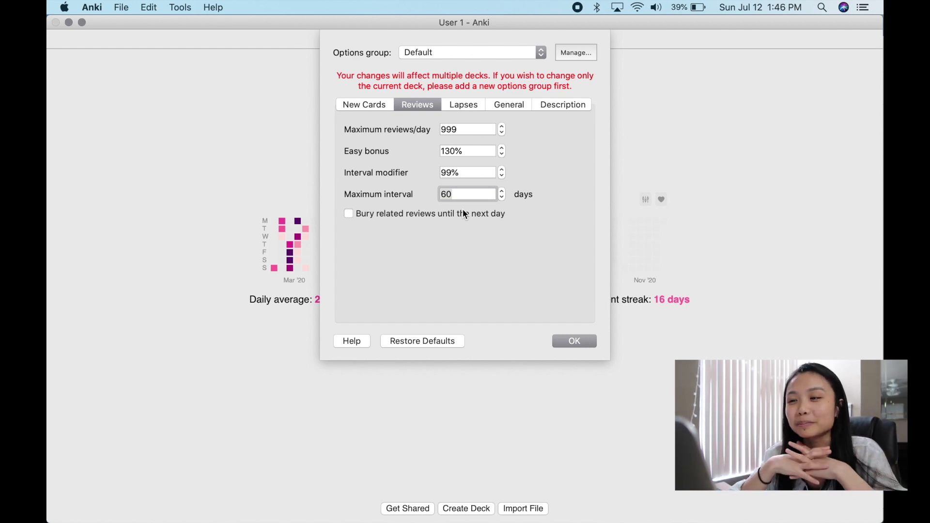
{"action": "left_click", "coordinate": [468, 194]}
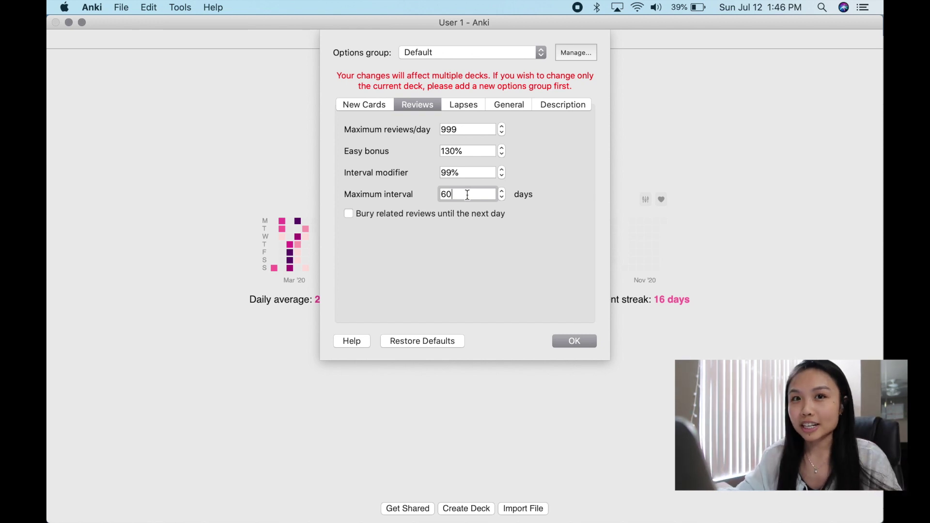
Look through the deck's lapse settings and general options.
{"action": "left_click", "coordinate": [469, 106]}
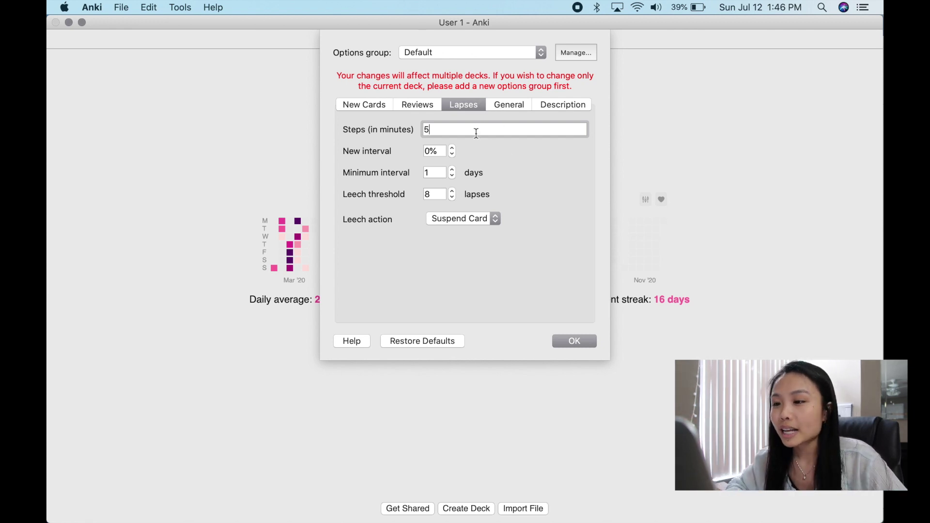
{"action": "left_click", "coordinate": [507, 104]}
{"action": "left_click", "coordinate": [537, 109]}
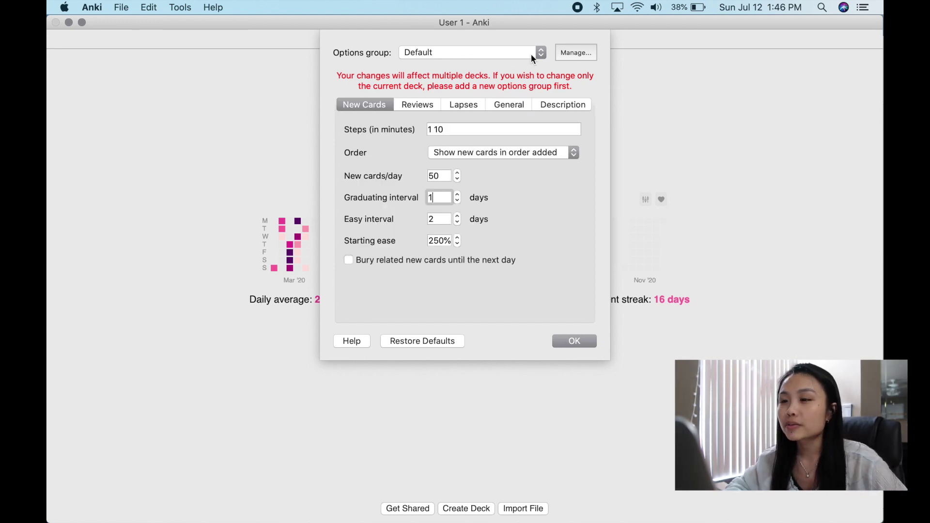
Assign the Course options group to the Fall 2020 deck and save the deck options.
{"action": "left_click", "coordinate": [531, 54]}
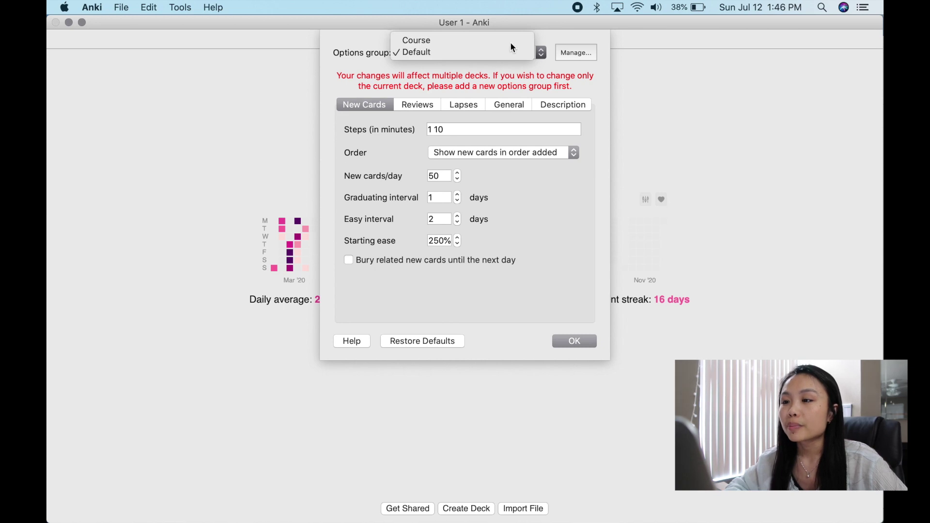
{"action": "left_click", "coordinate": [511, 44]}
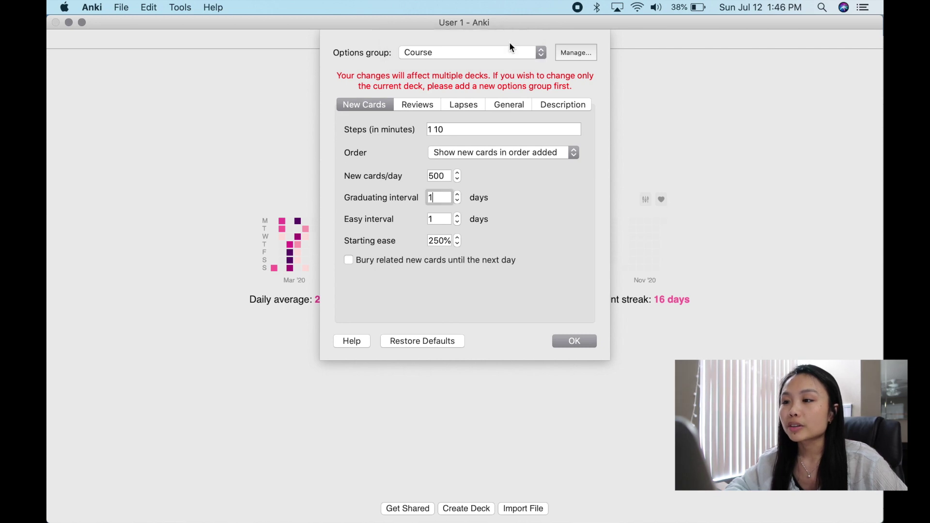
{"action": "left_click", "coordinate": [578, 345]}
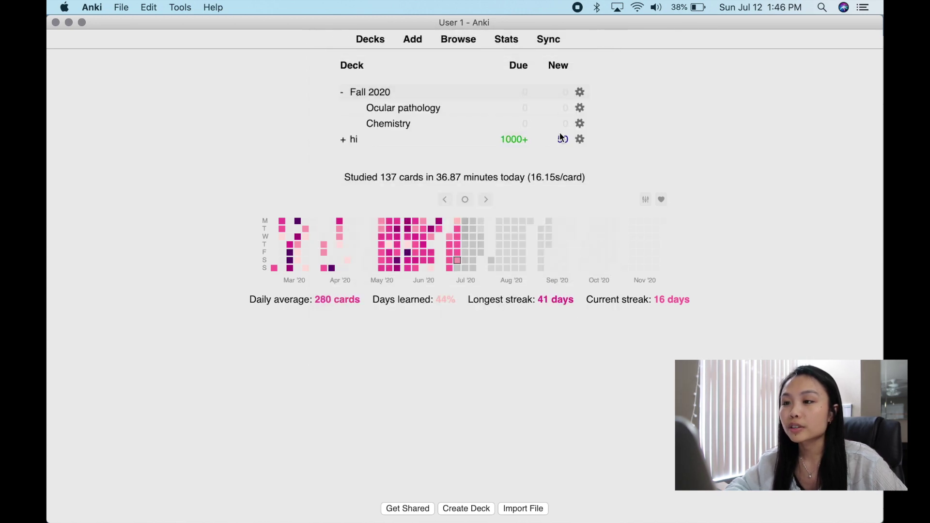
Reopen the Fall 2020 deck's options, check which options groups are available, and close the options.
{"action": "left_click", "coordinate": [579, 93]}
{"action": "left_click", "coordinate": [599, 117]}
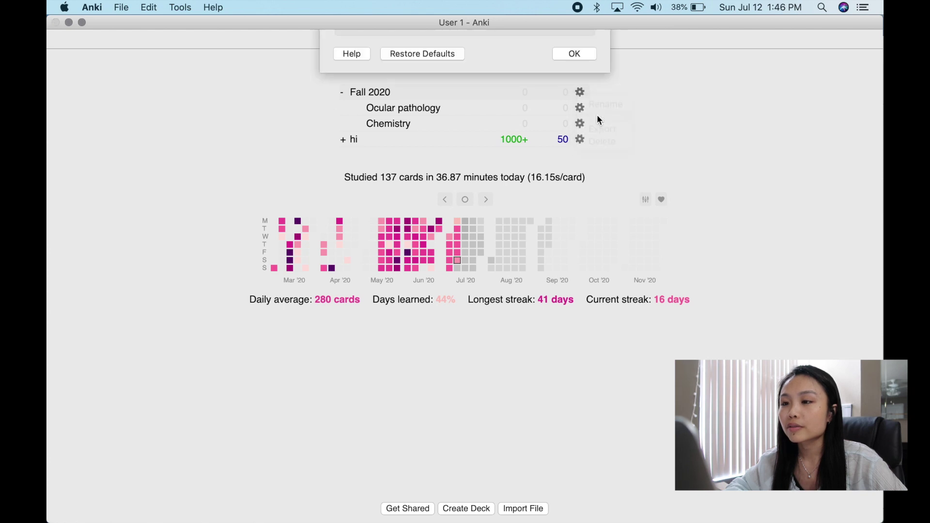
{"action": "left_click", "coordinate": [477, 53]}
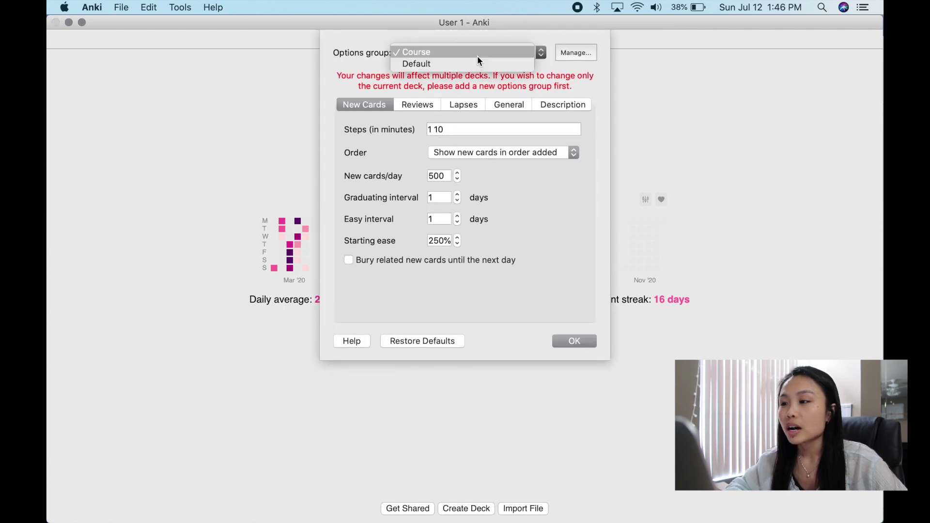
{"action": "left_click", "coordinate": [575, 341]}
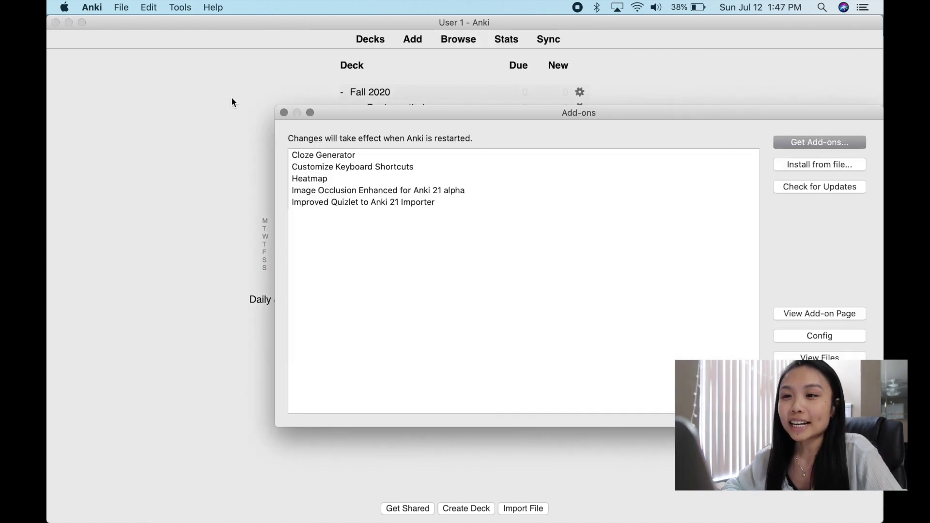
Find the Heatmap add-on among the installed add-ons, close the list, and open the review heatmap's settings from the deck overview.
{"action": "left_click", "coordinate": [364, 179]}
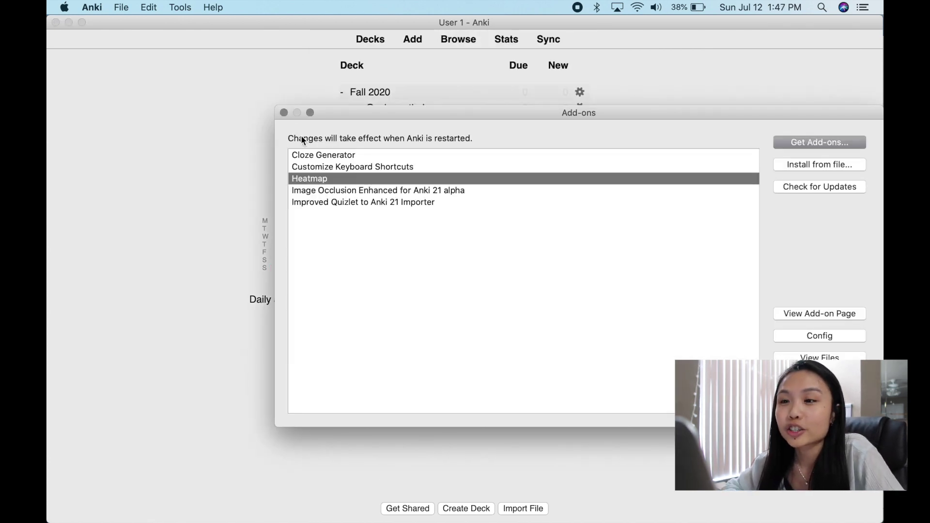
{"action": "left_click", "coordinate": [284, 113]}
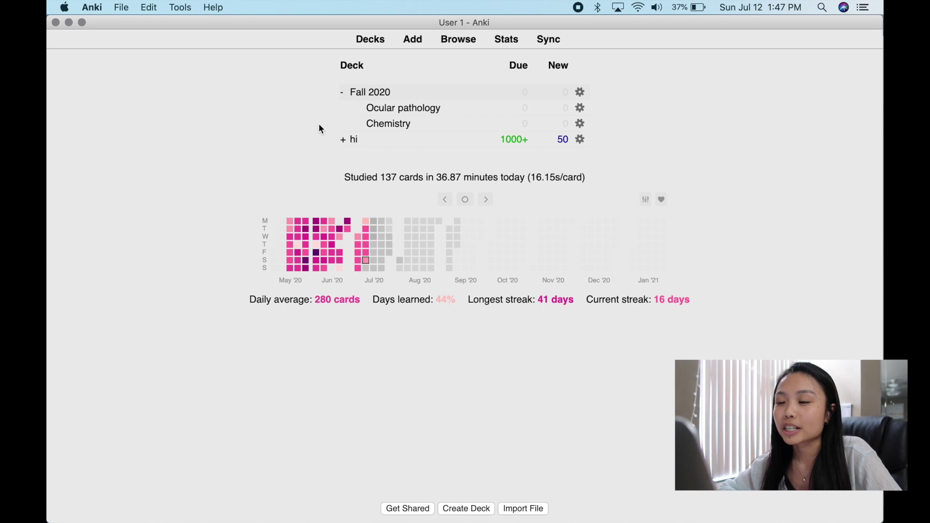
{"action": "left_click", "coordinate": [645, 200]}
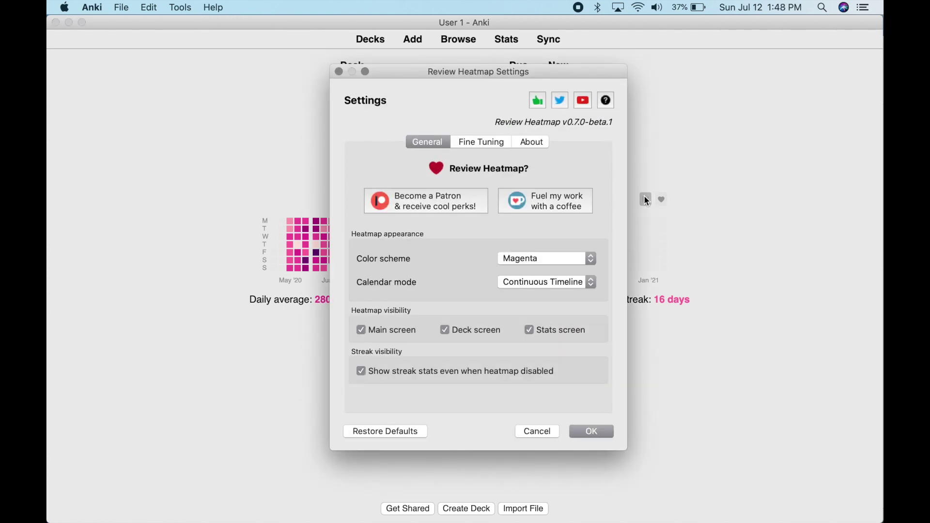